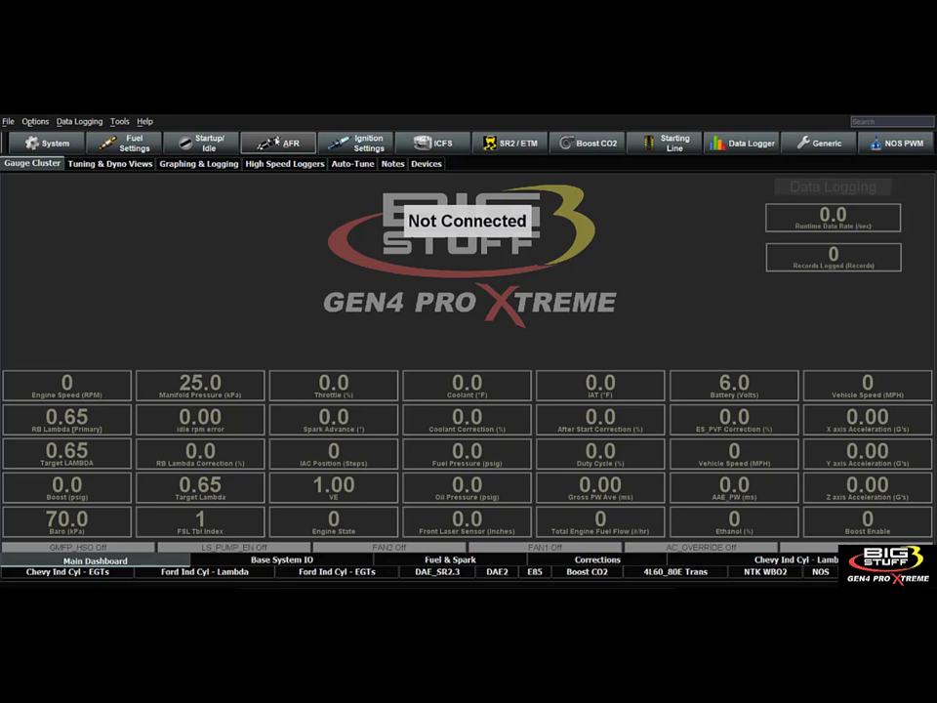
Open the Hardware Configuration settings, set the fuel type to Gasoline and select the stoichiometric AFR value.
left_click(276, 143)
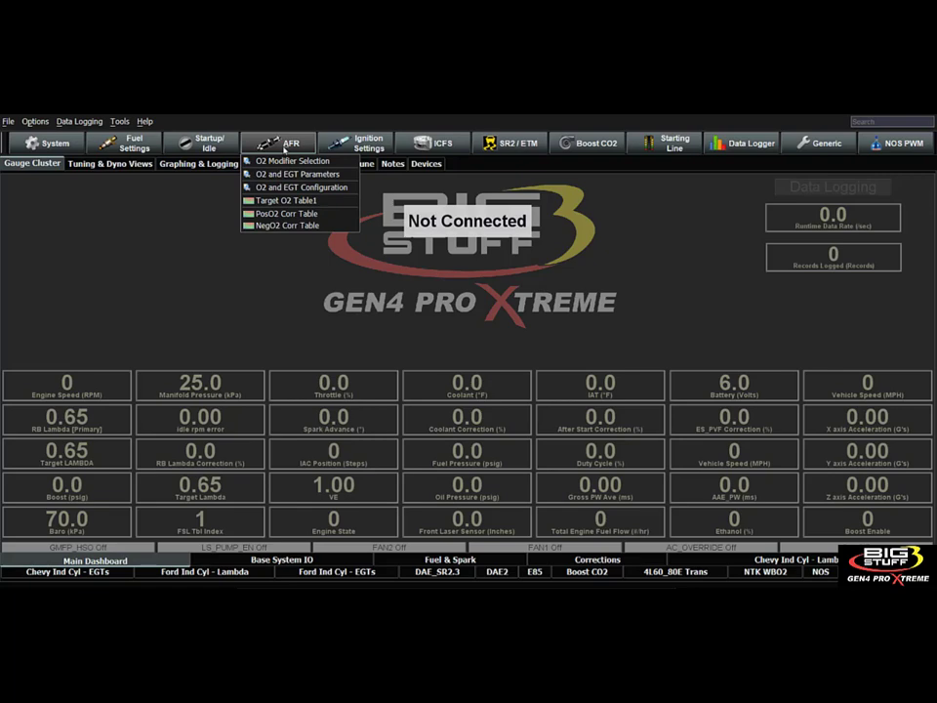
mouse_move(43, 144)
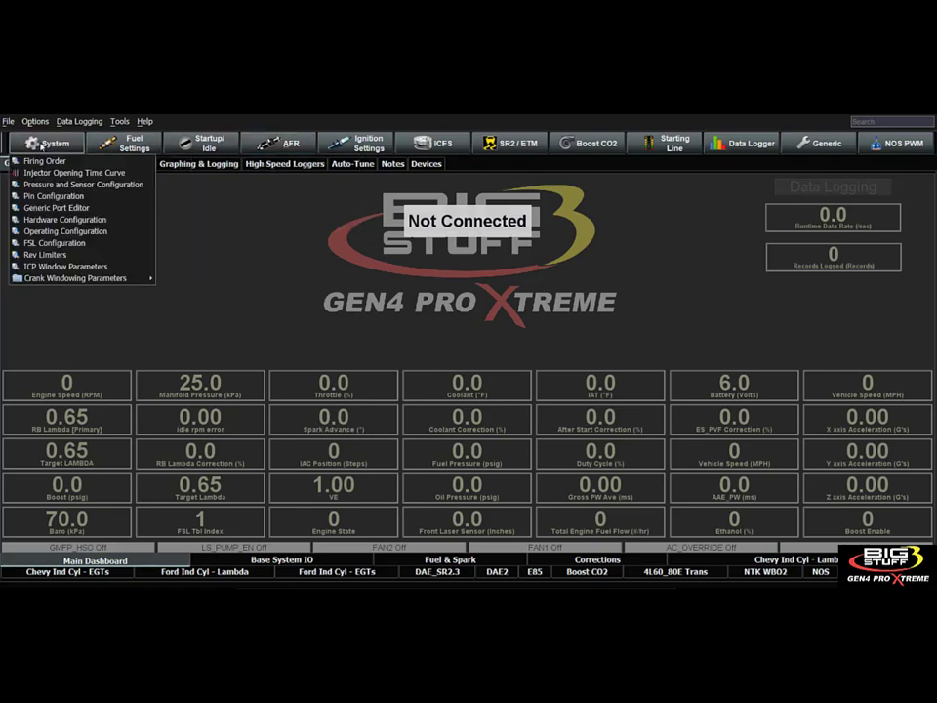
left_click(64, 219)
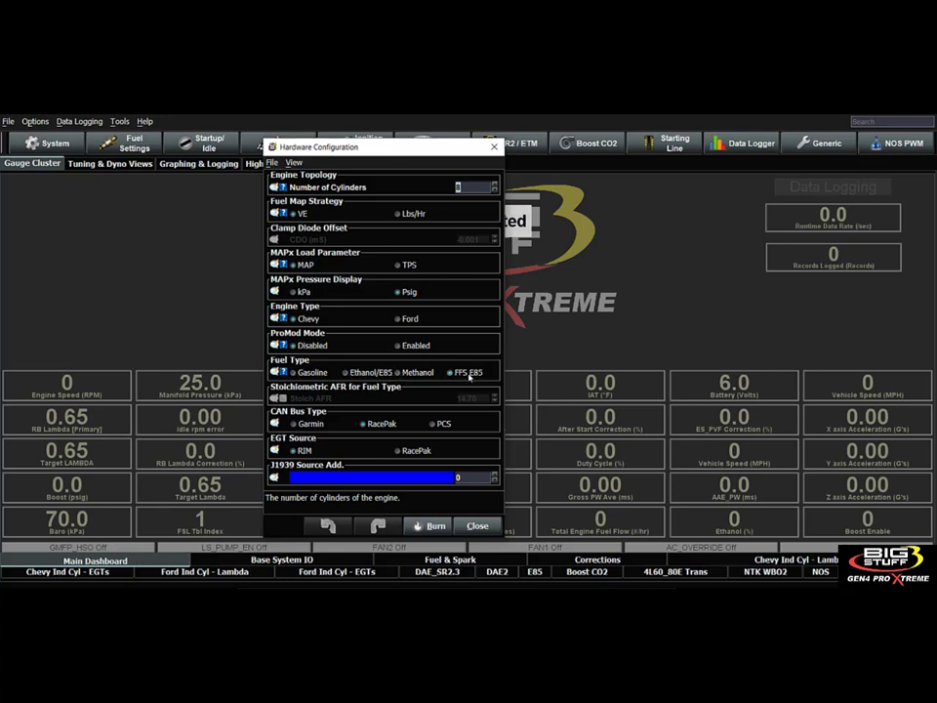
left_click(296, 374)
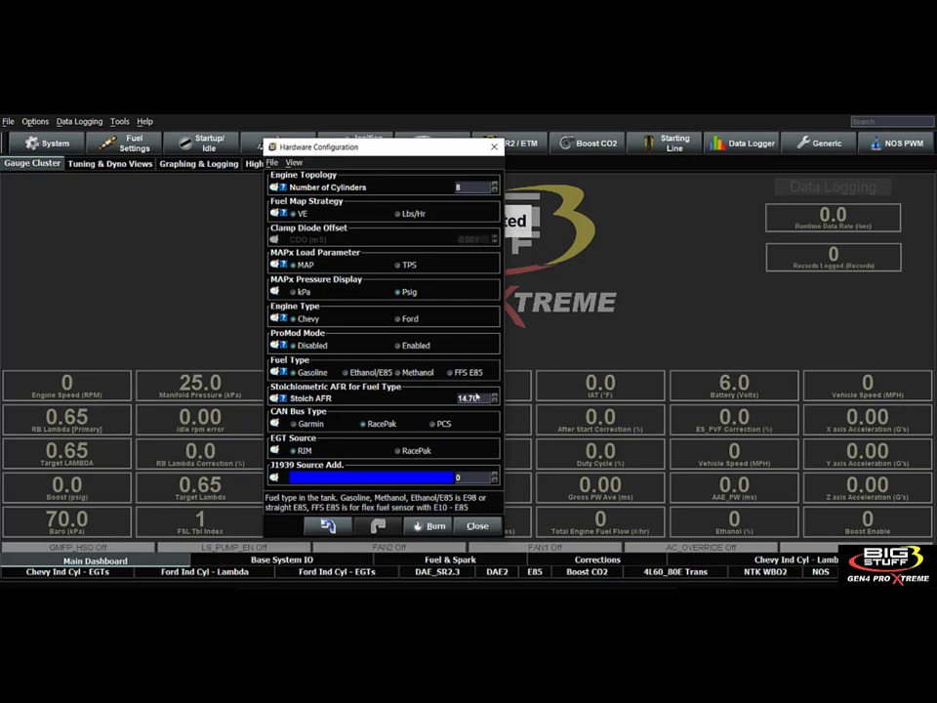
left_click(476, 397)
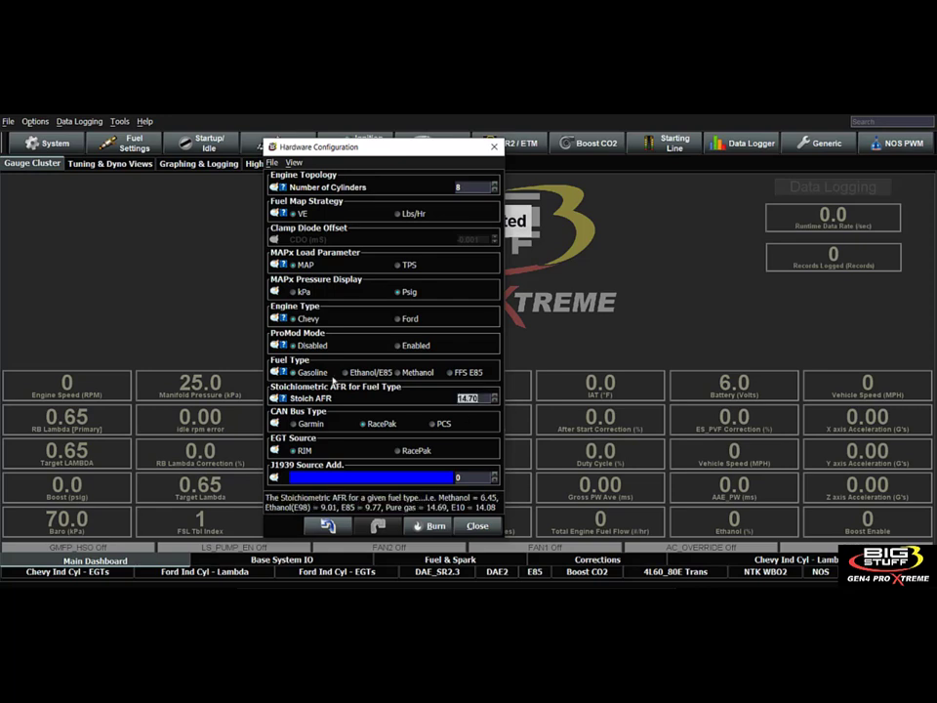
Switch the fuel type to Methanol and view the help on stoichiometric AFR values for each fuel.
left_click(343, 377)
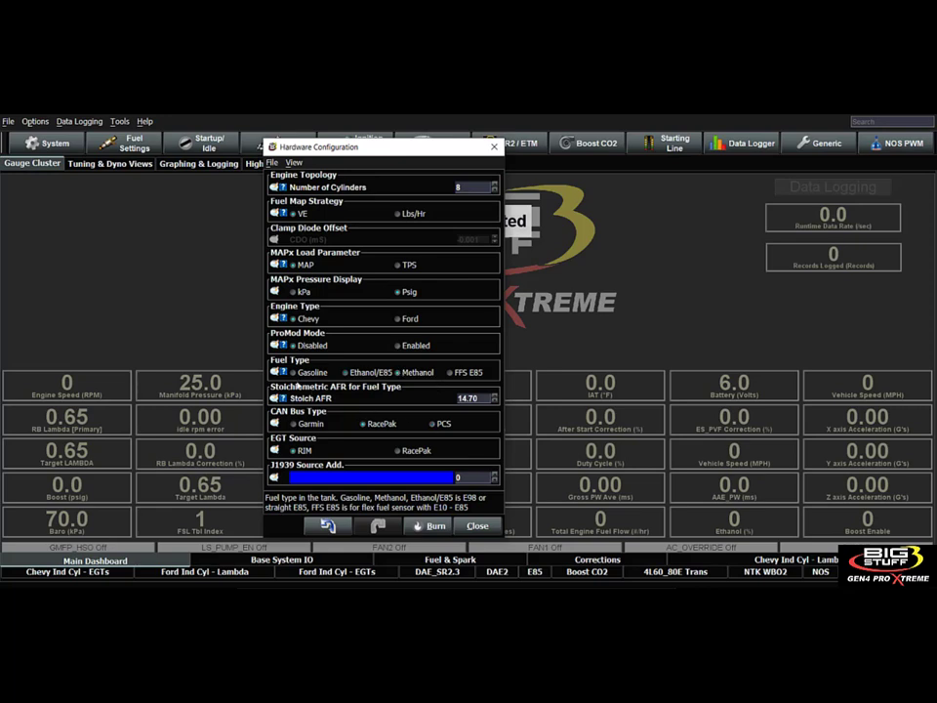
mouse_move(283, 376)
key("Tab")
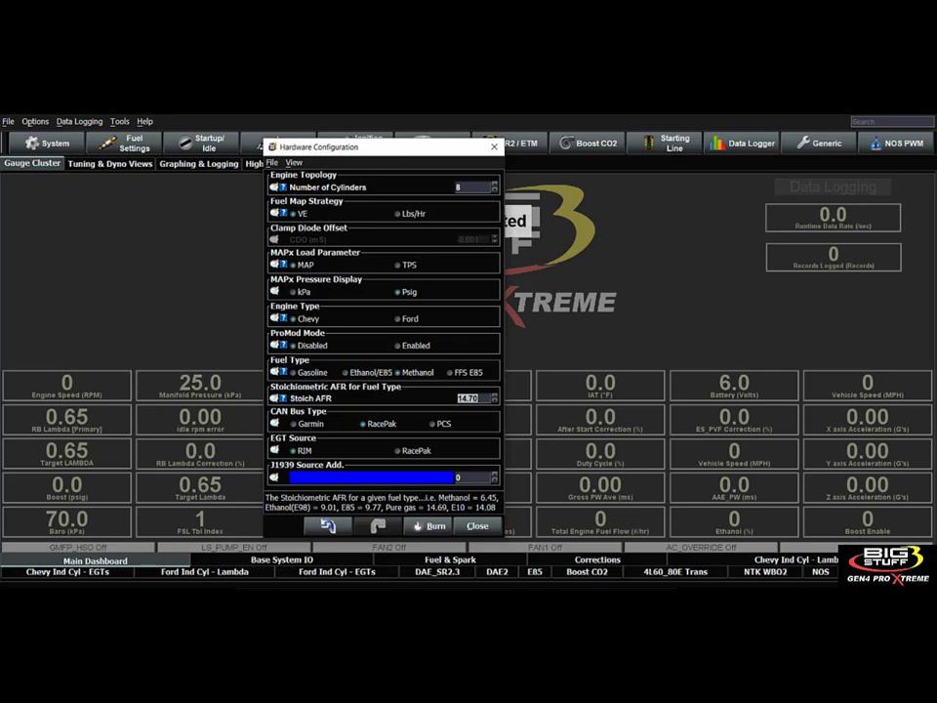
left_click(476, 398)
left_click_drag(478, 398, 459, 399)
mouse_move(281, 401)
left_click_drag(480, 398, 447, 401)
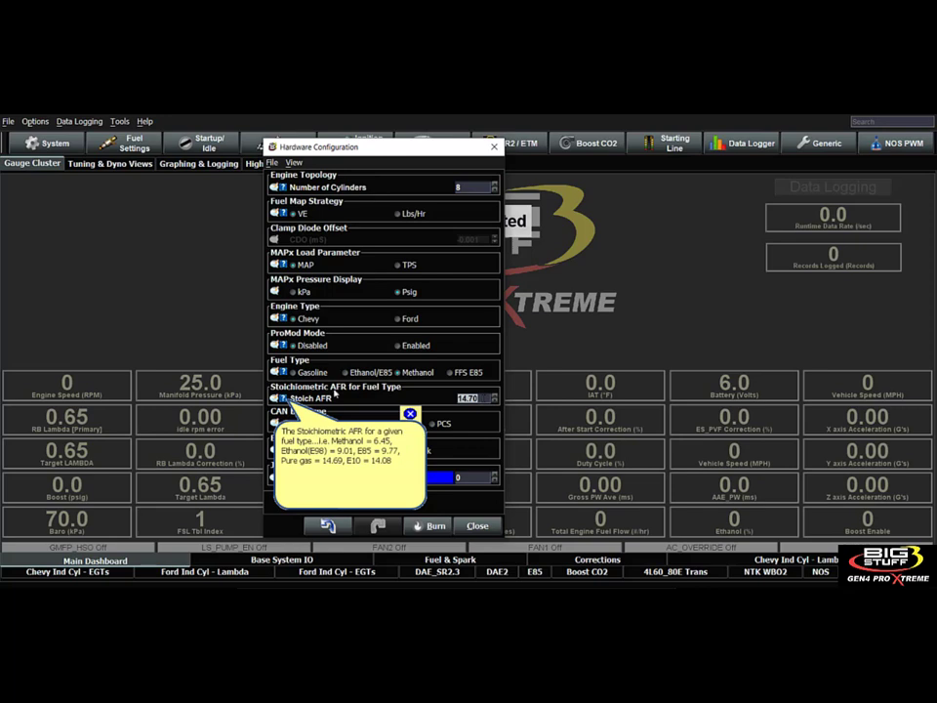
Set the fuel type back to Gasoline, check the stoichiometric AFR and close the Hardware Configuration.
left_click(298, 376)
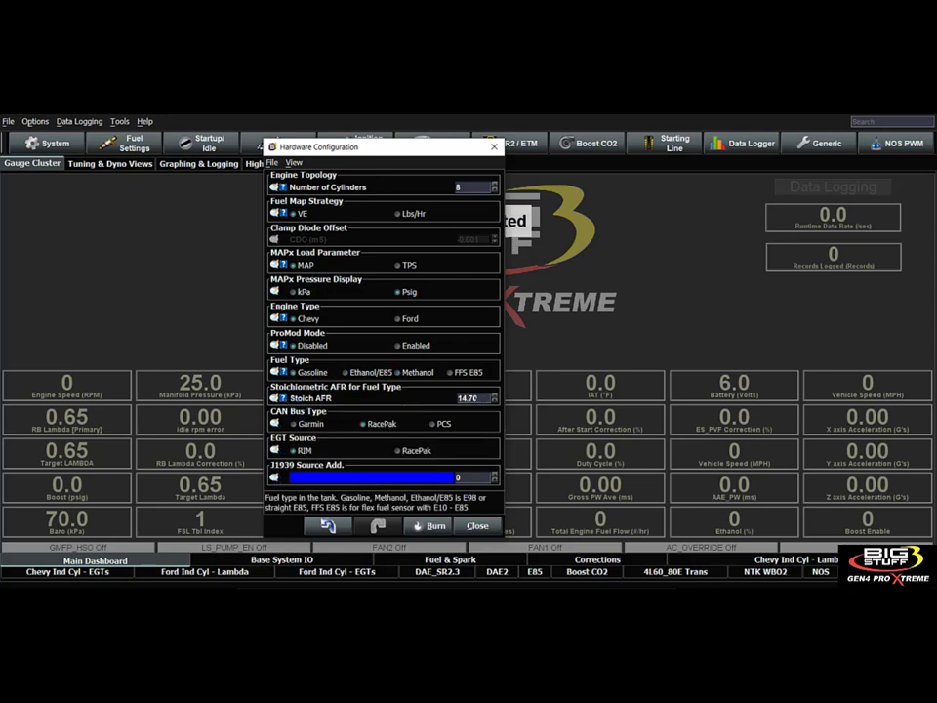
left_click(467, 399)
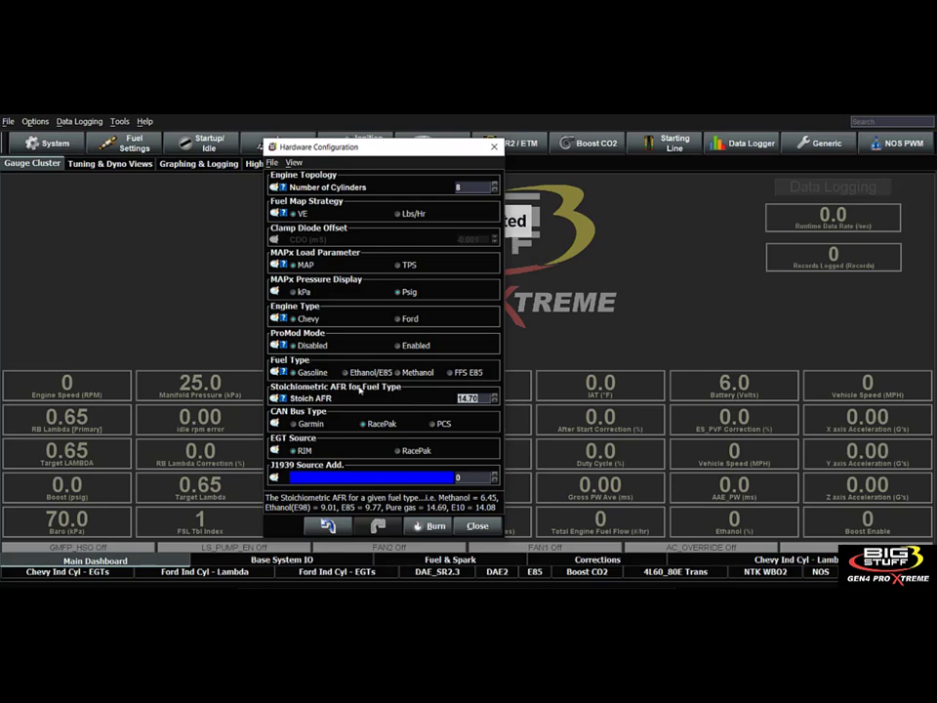
left_click(468, 525)
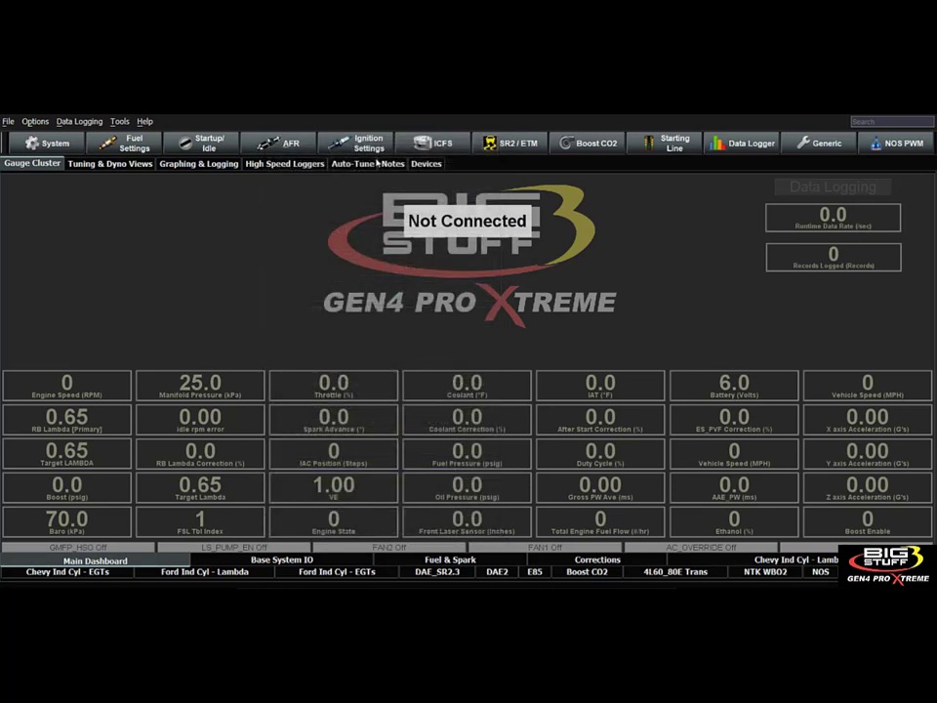
Open the O2 Modifier Selection settings, review the two generic 1D lambda curve options and close them.
left_click(299, 145)
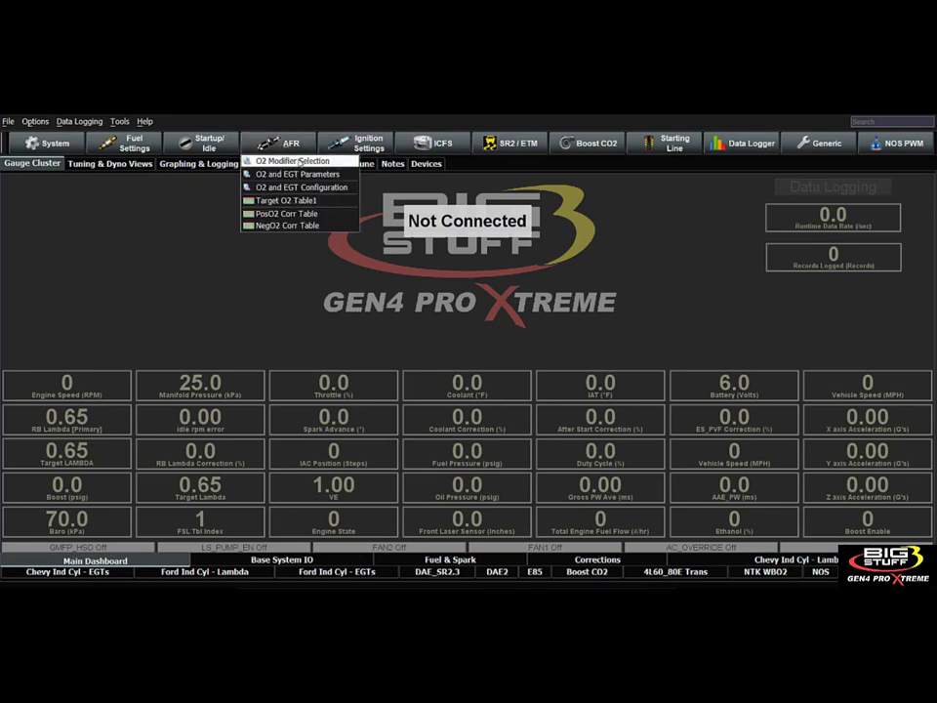
left_click(298, 162)
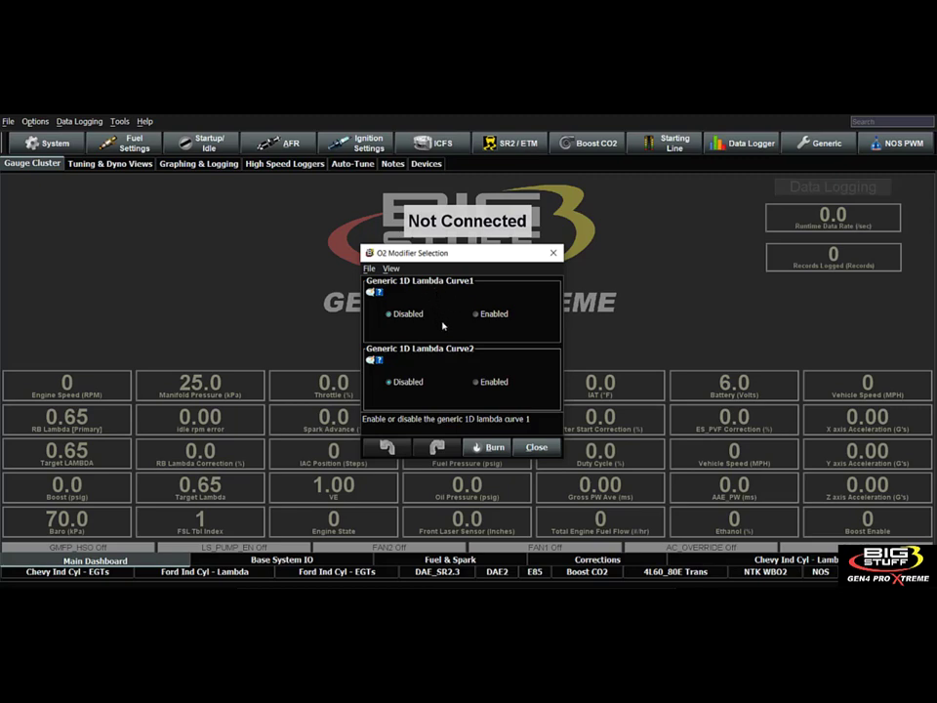
left_click(537, 447)
Open the O2 and EGT Parameters, try Open Loop for O2 Feedback Control and restore Closed Loop.
left_click(276, 147)
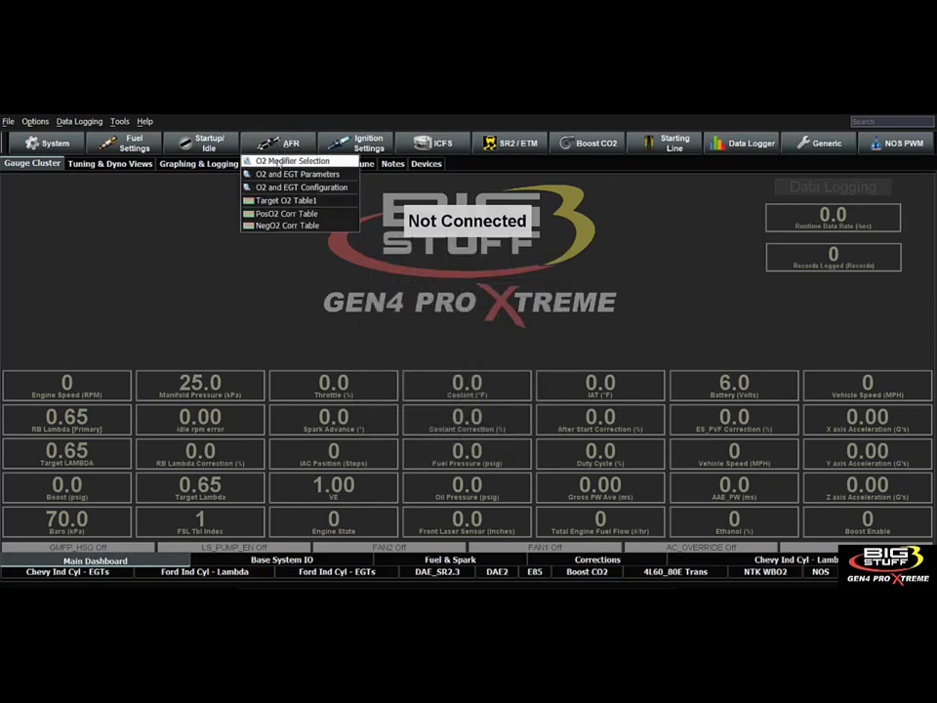
left_click(288, 174)
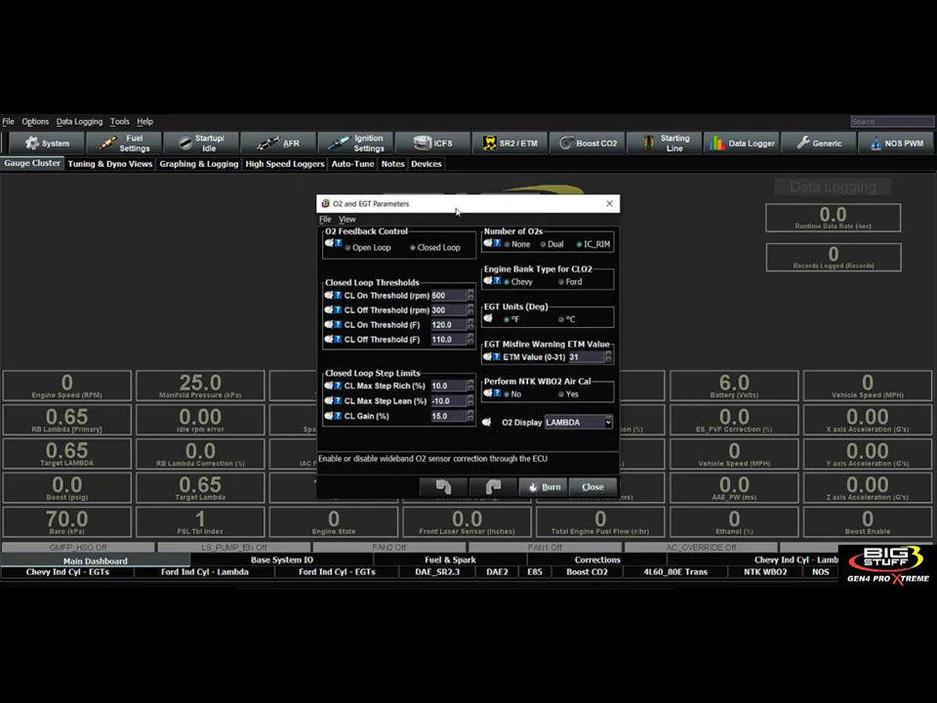
left_click_drag(457, 212, 431, 205)
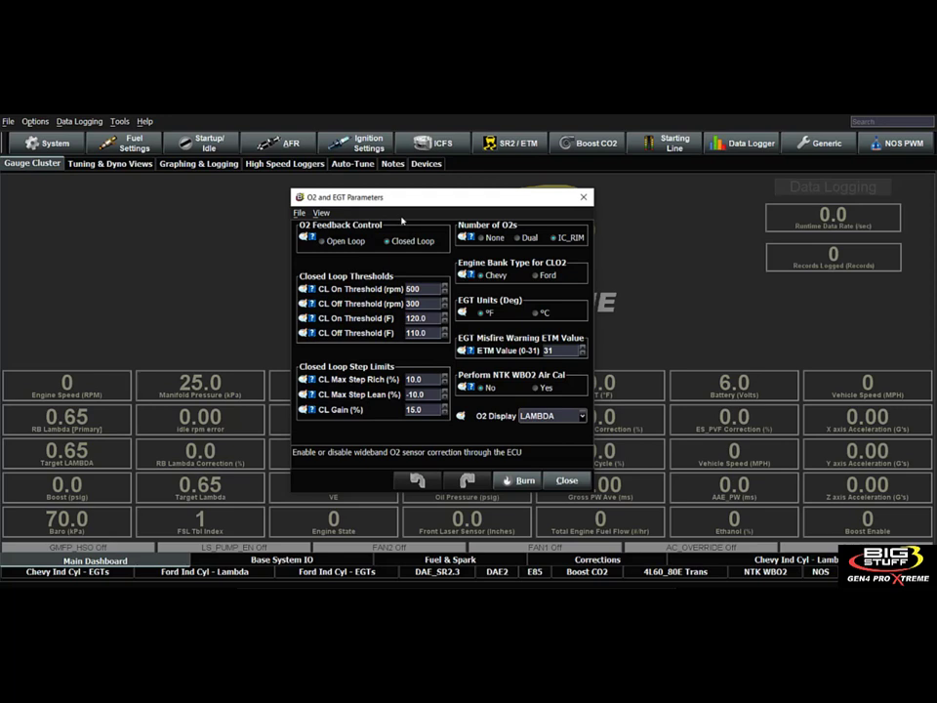
left_click(323, 242)
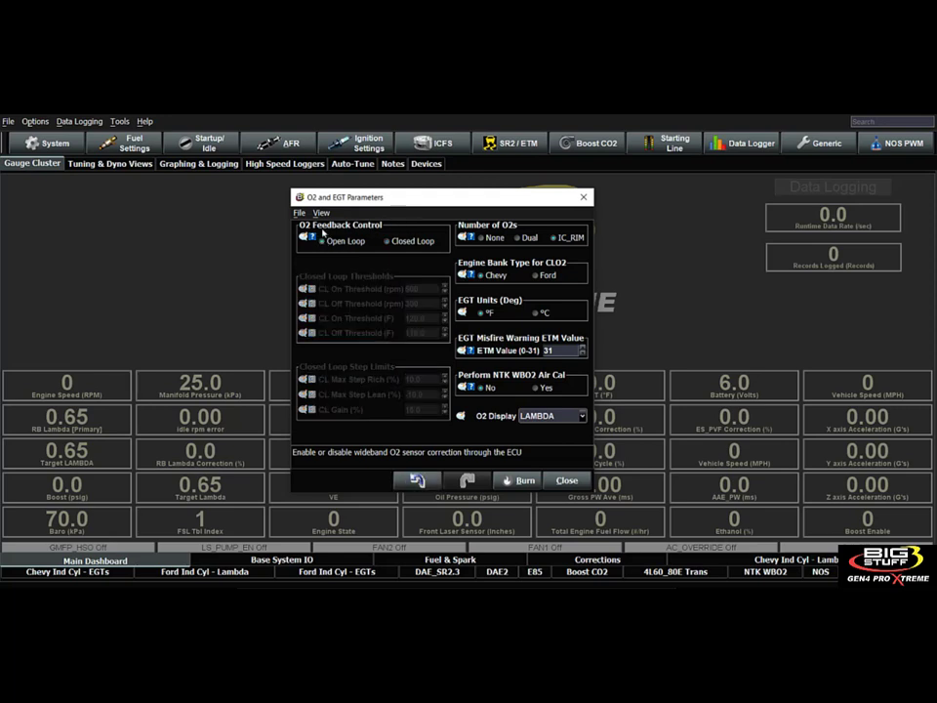
mouse_move(310, 237)
left_click(390, 241)
Review the closed loop on and off thresholds for engine rpm and coolant temperature.
left_click(413, 289)
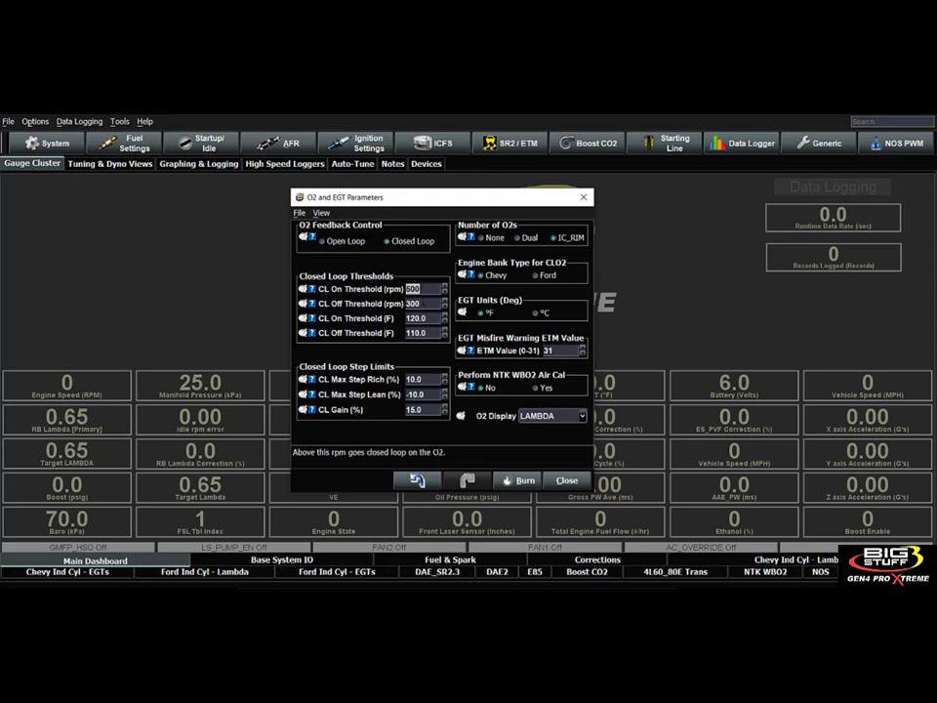
left_click(424, 303)
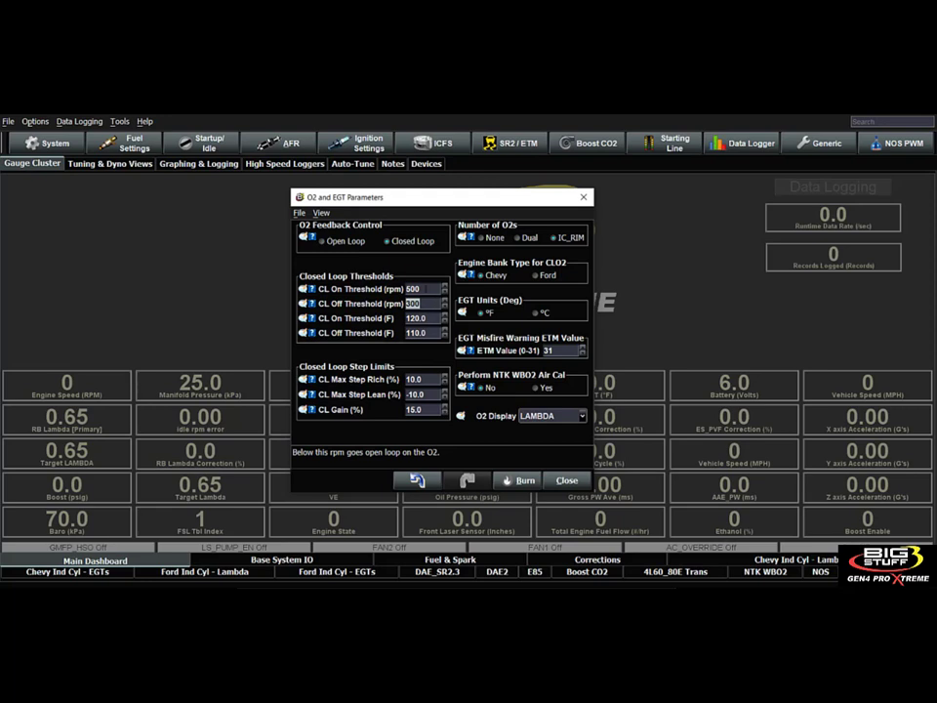
left_click(426, 289)
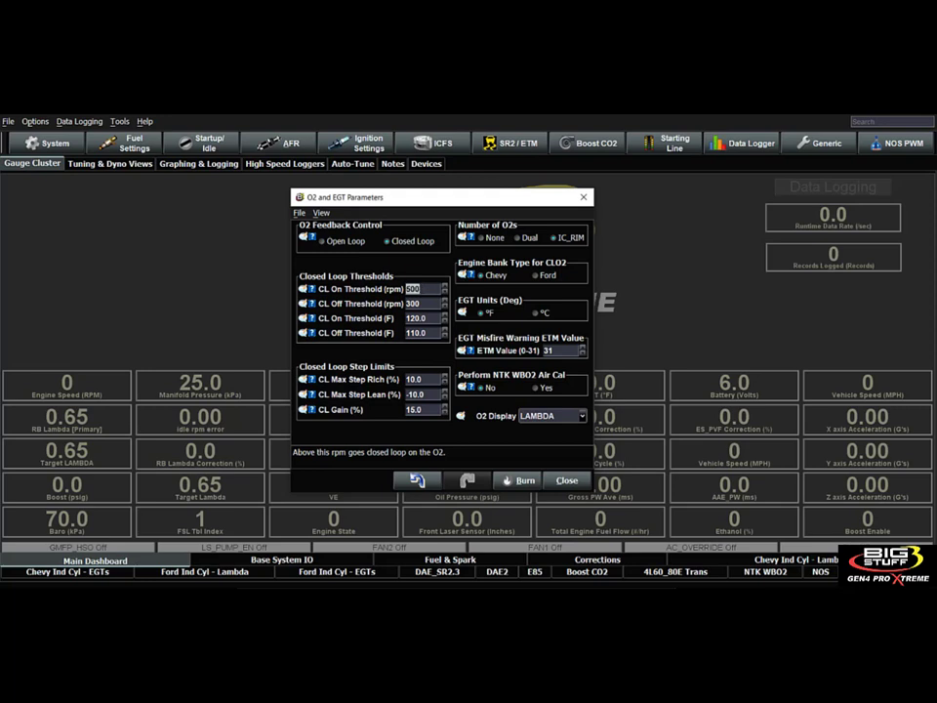
left_click(422, 303)
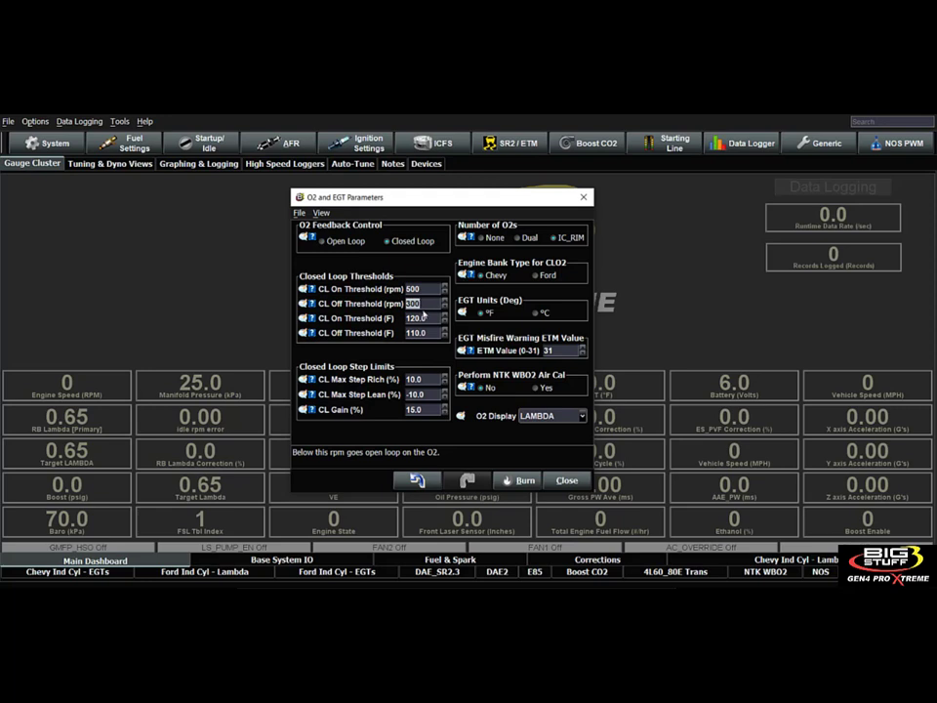
left_click(428, 319)
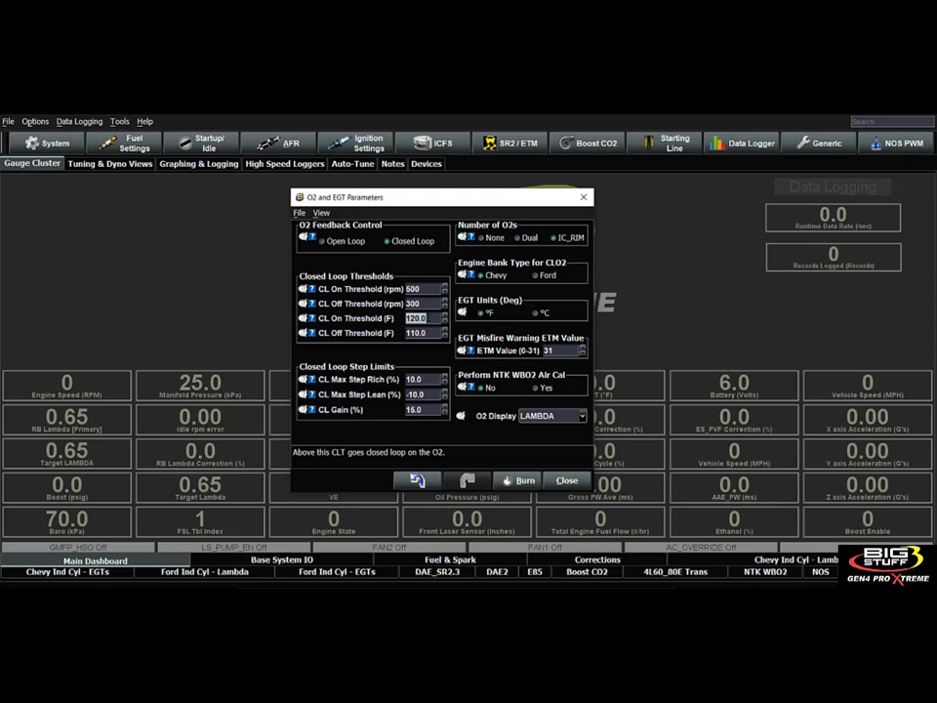
left_click(427, 289)
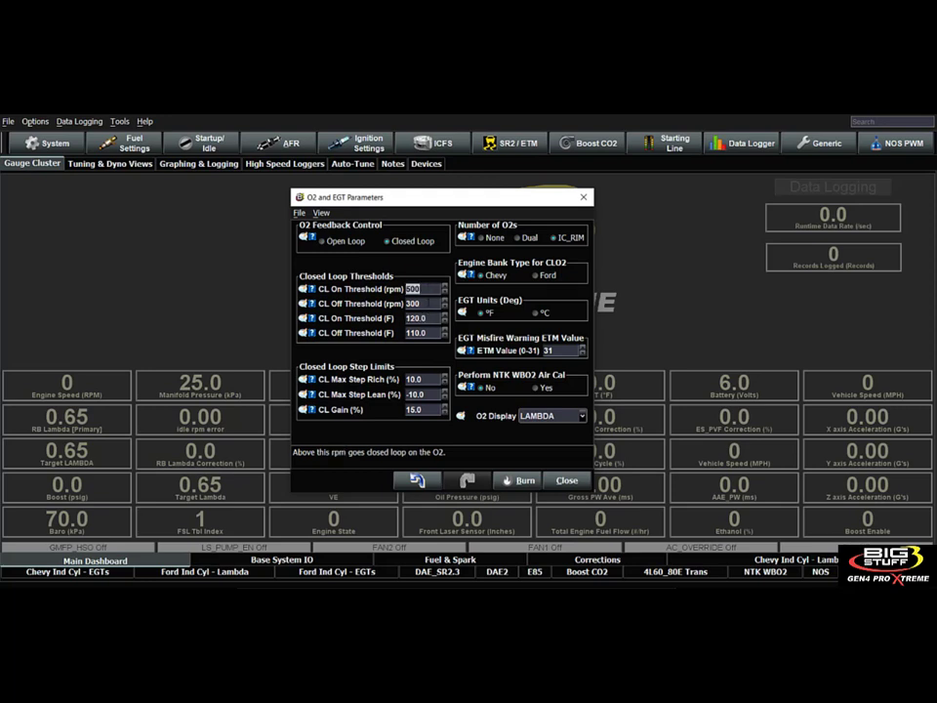
left_click(427, 319)
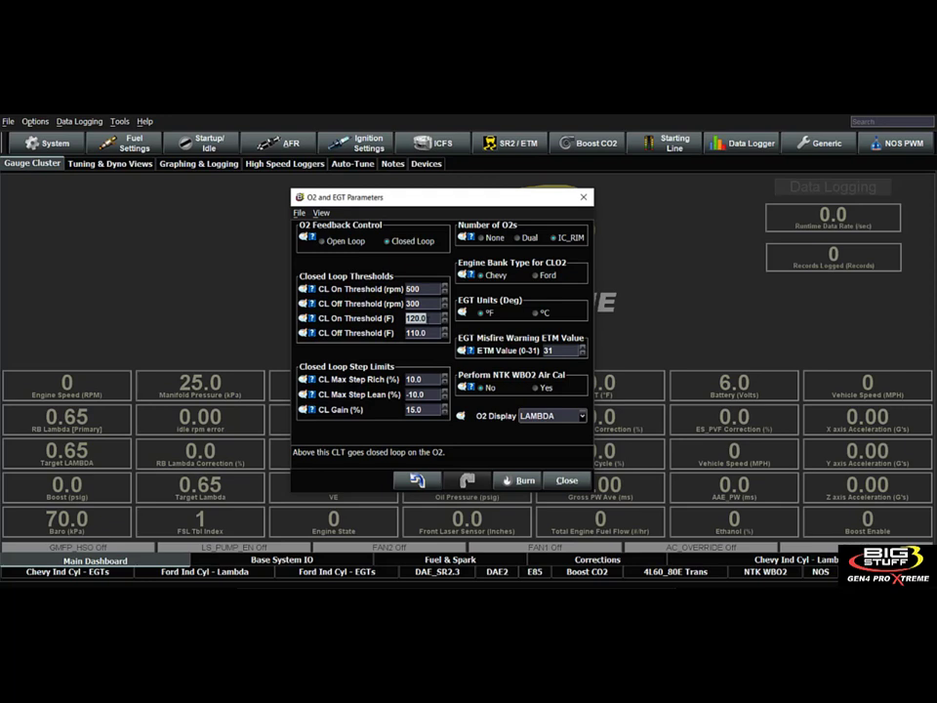
left_click(422, 333)
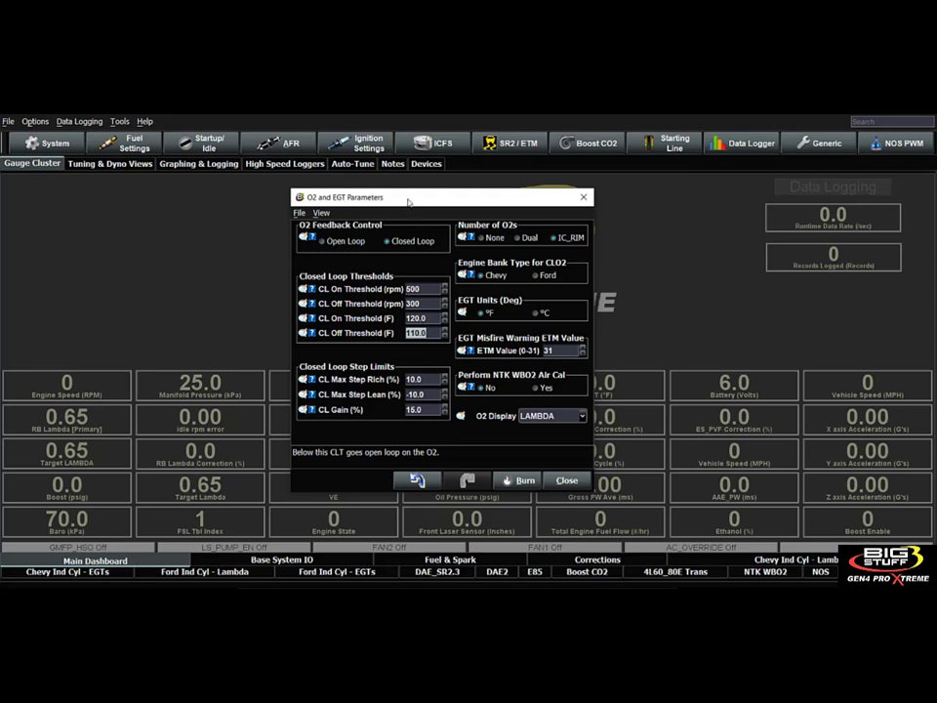
Open Spark Advance Table 1 and place it beside the O2 and EGT Parameters dialog.
left_click_drag(408, 203, 142, 191)
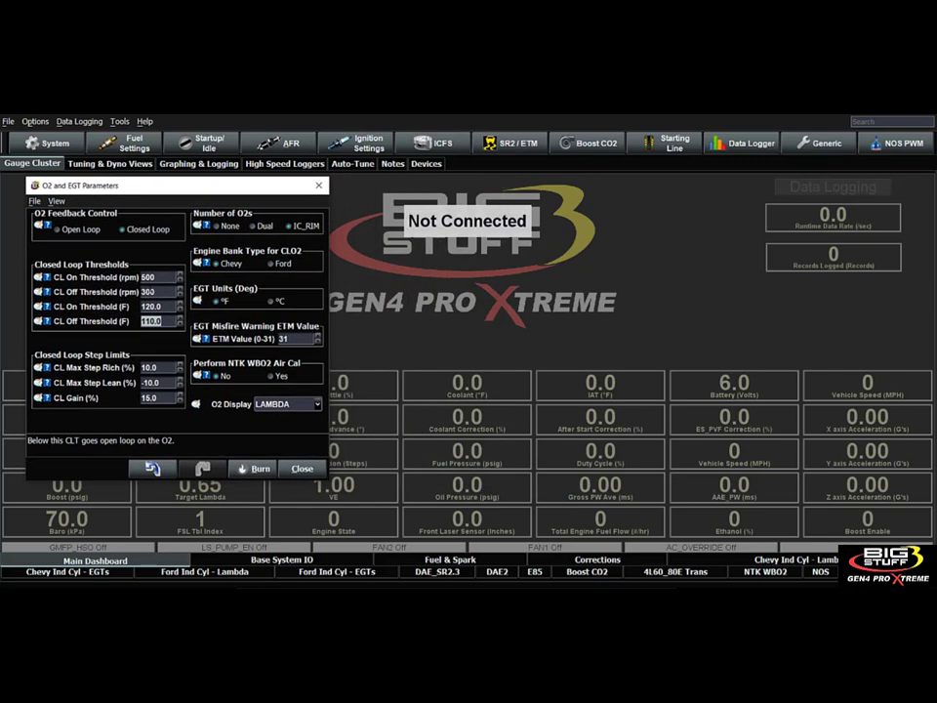
left_click(156, 306)
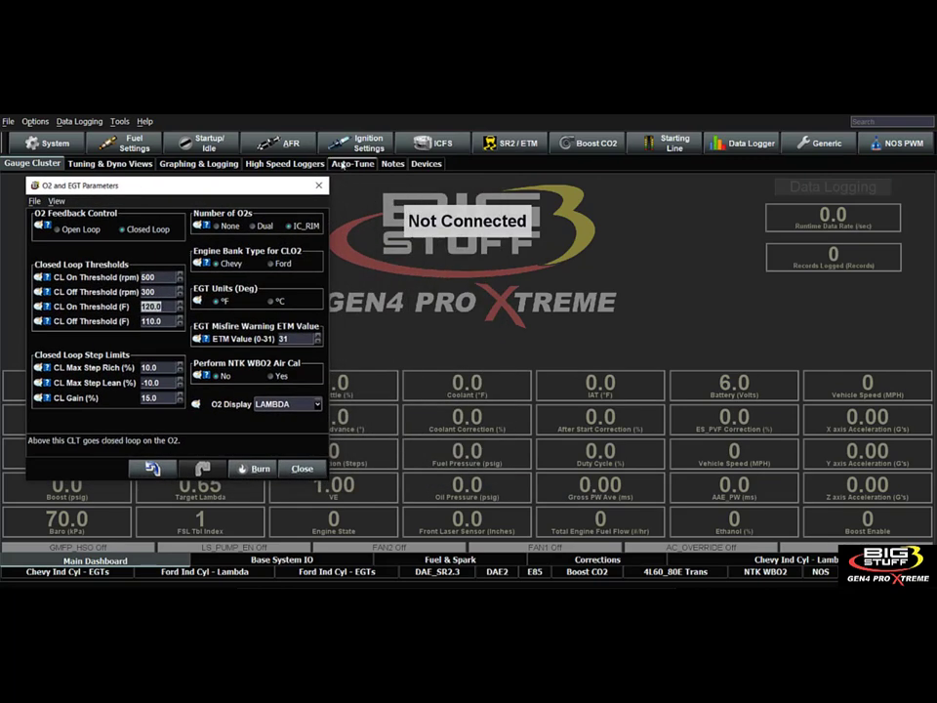
left_click(369, 145)
left_click(352, 174)
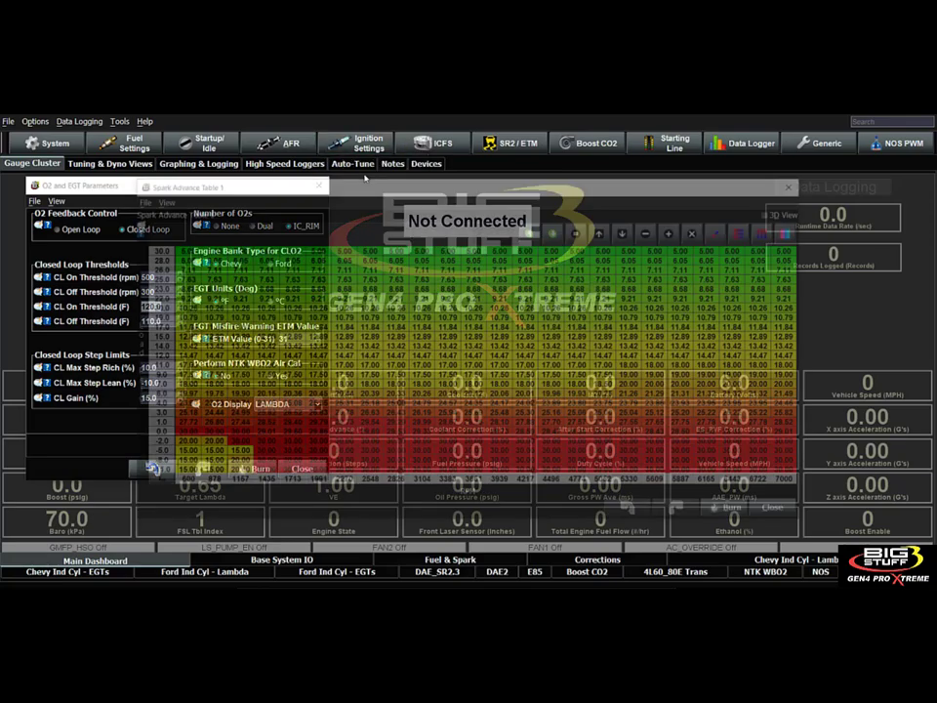
left_click_drag(330, 186, 536, 149)
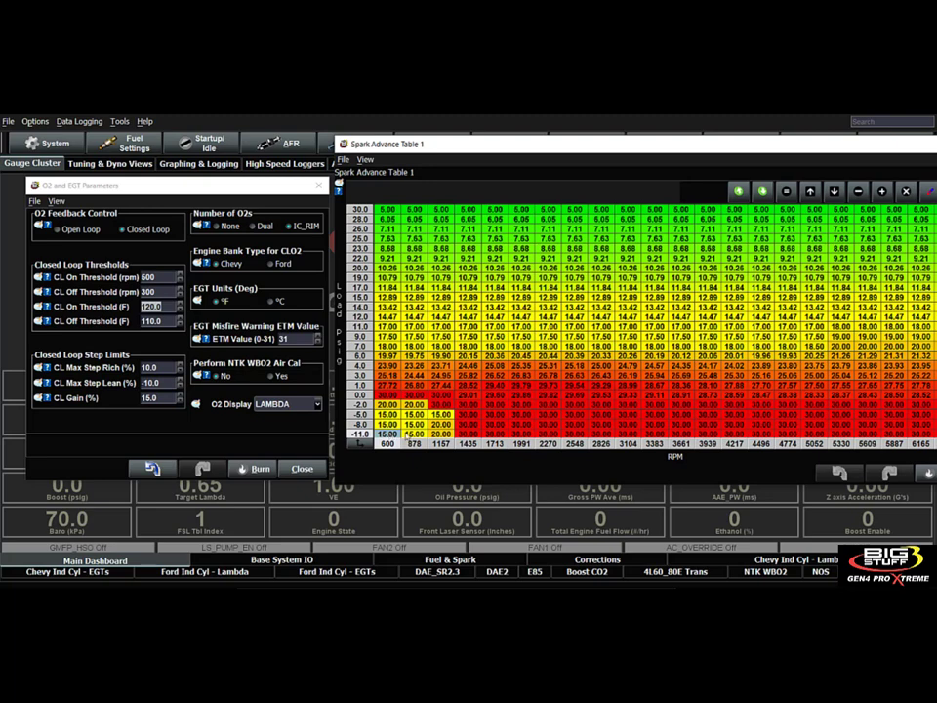
Set the spark advance to 30 degrees in the 600 RPM, -11.0 psig cell and highlight the neighbouring low-rpm cells.
left_click(395, 436)
left_click(161, 306)
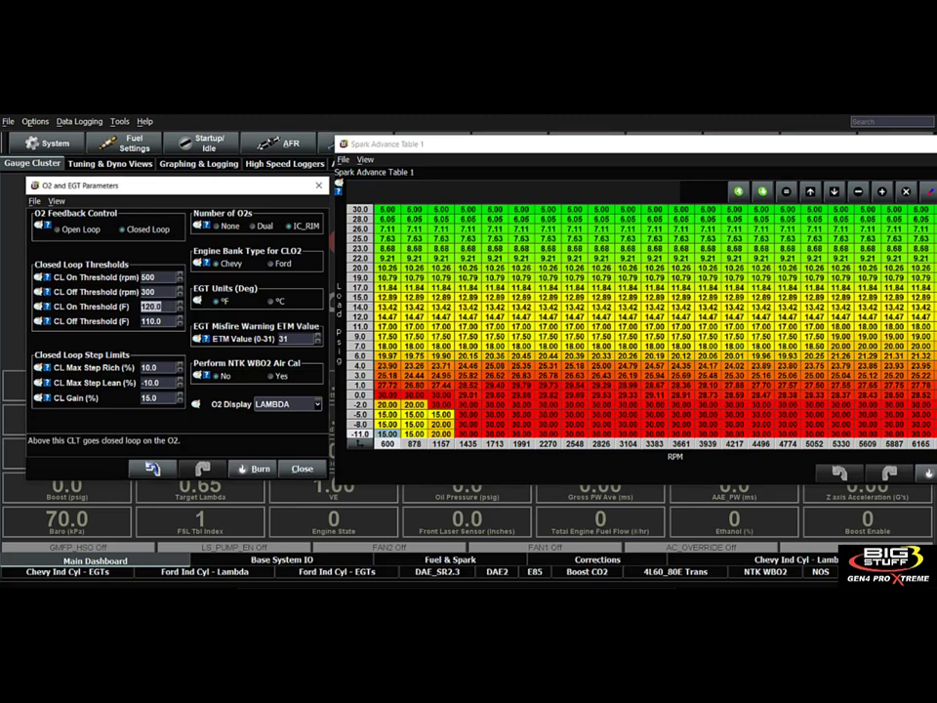
left_click(389, 434)
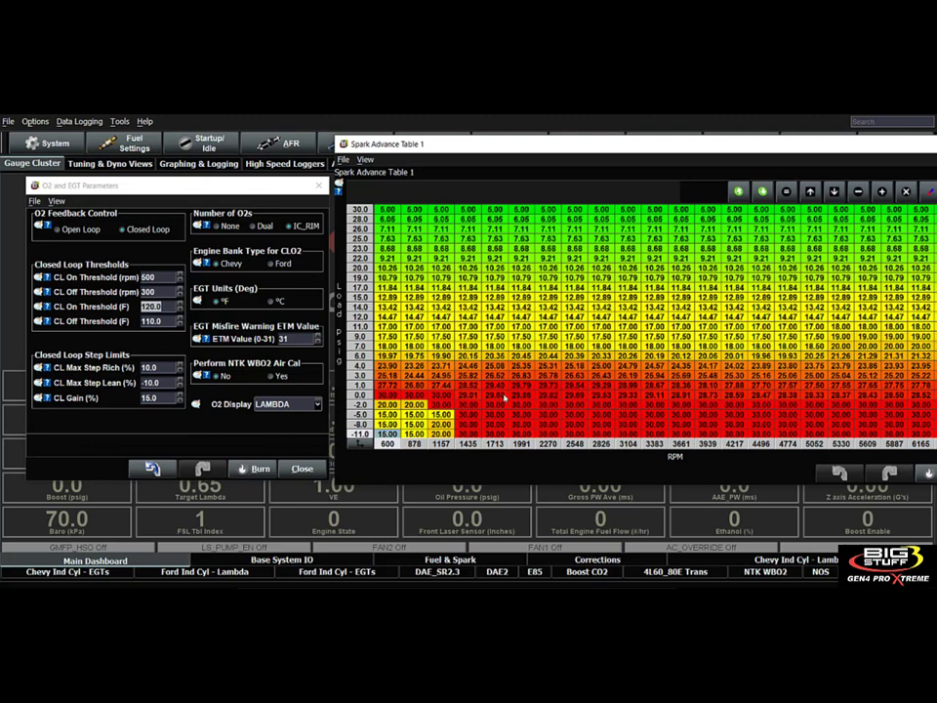
left_click_drag(388, 414, 453, 432)
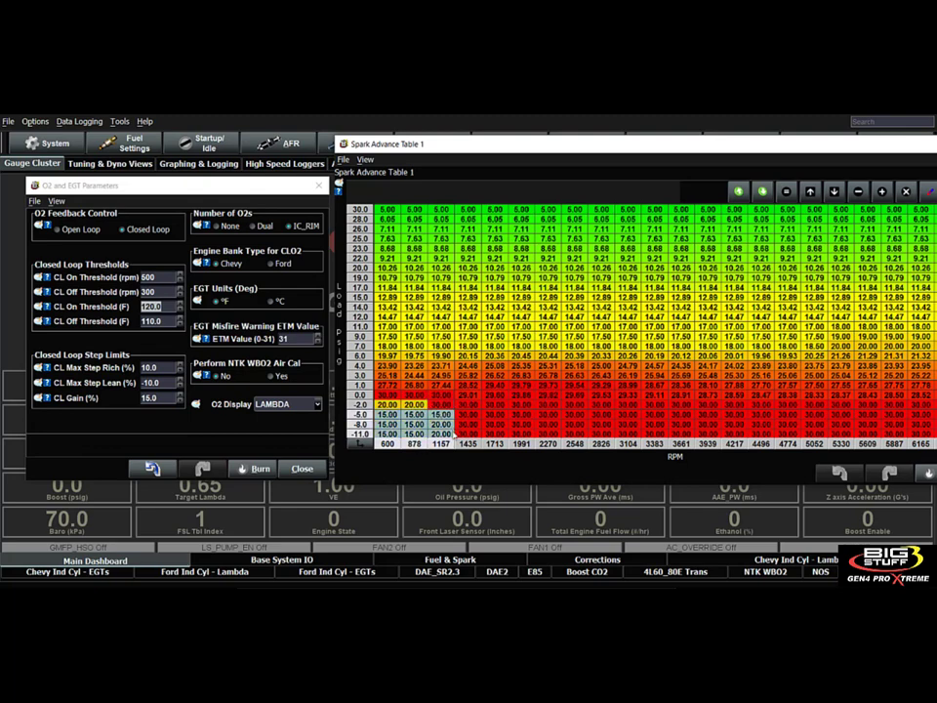
left_click(389, 435)
type("3")
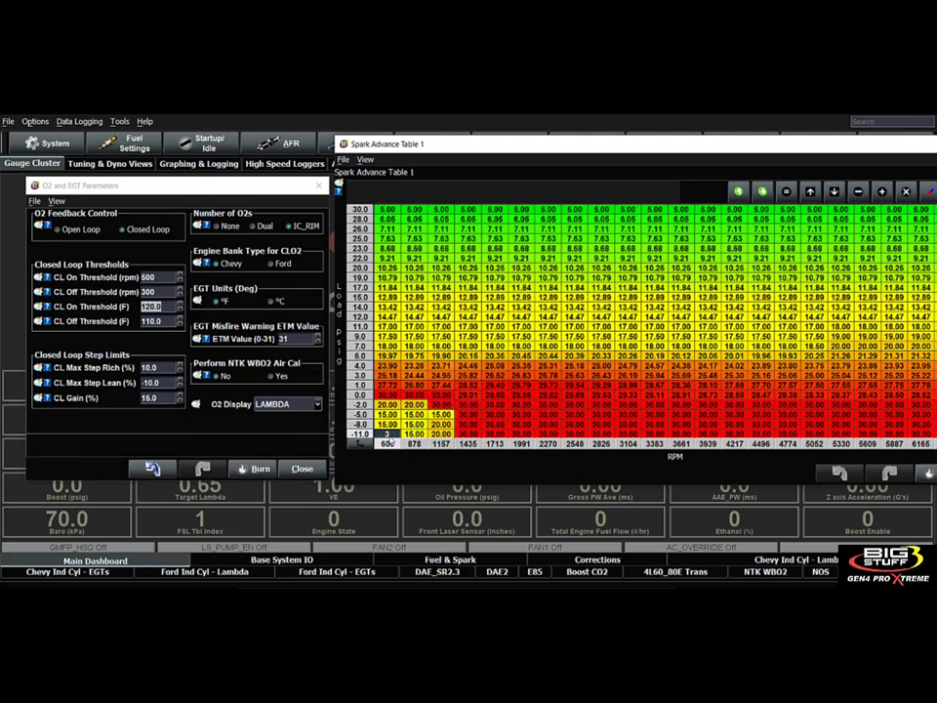
type("0")
key("Return")
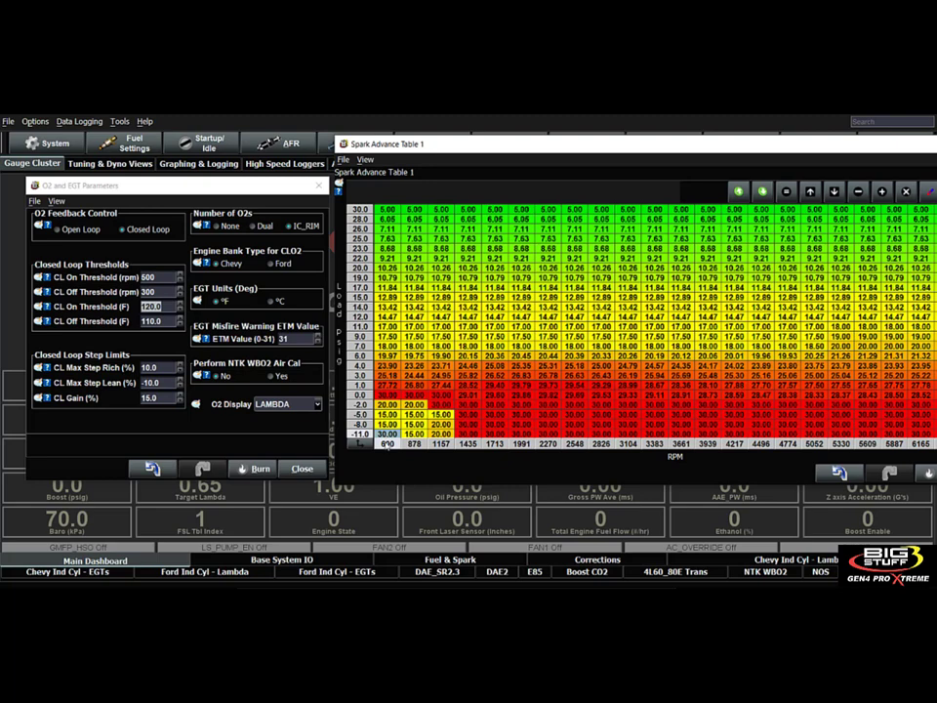
left_click_drag(405, 407, 444, 425)
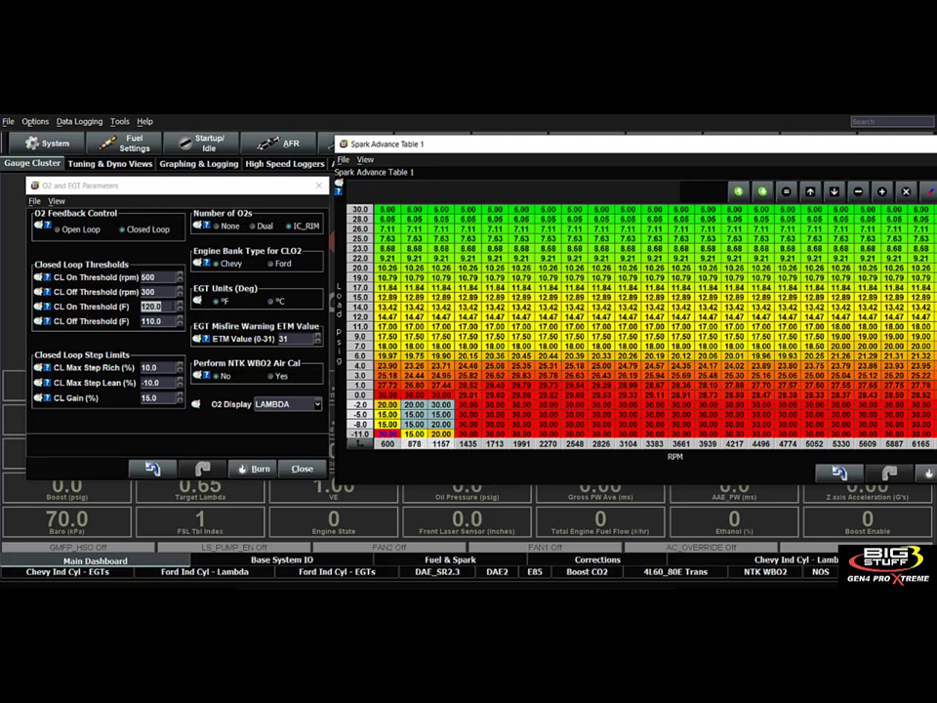
Compare the CL On Threshold (F) with the spark advance cells at 600 to 1157 RPM and -2.0 to -11.0 psig.
left_click(173, 305)
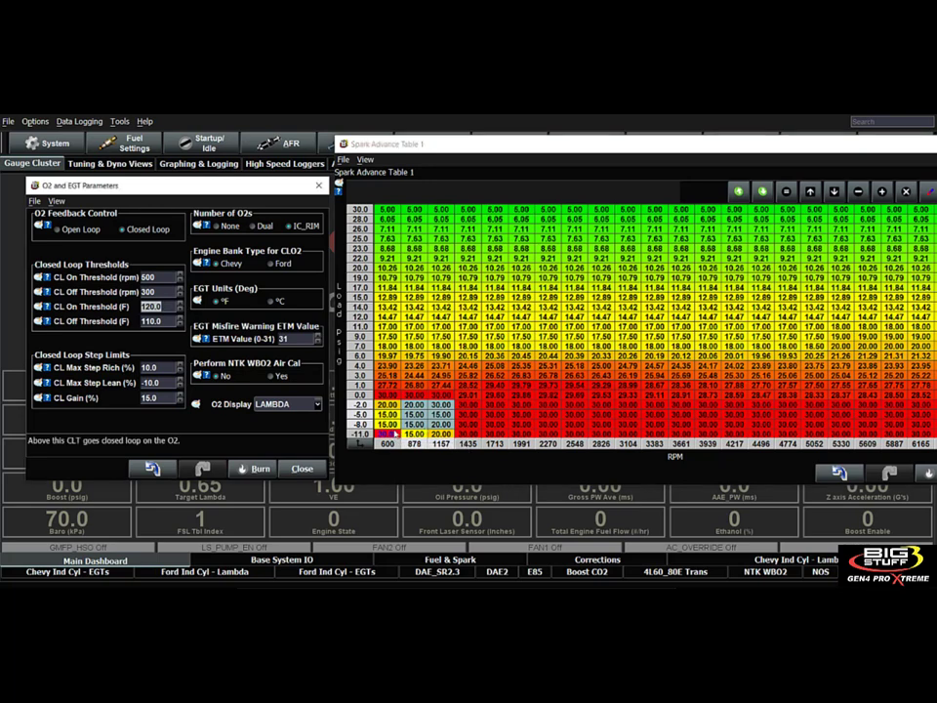
left_click(389, 437)
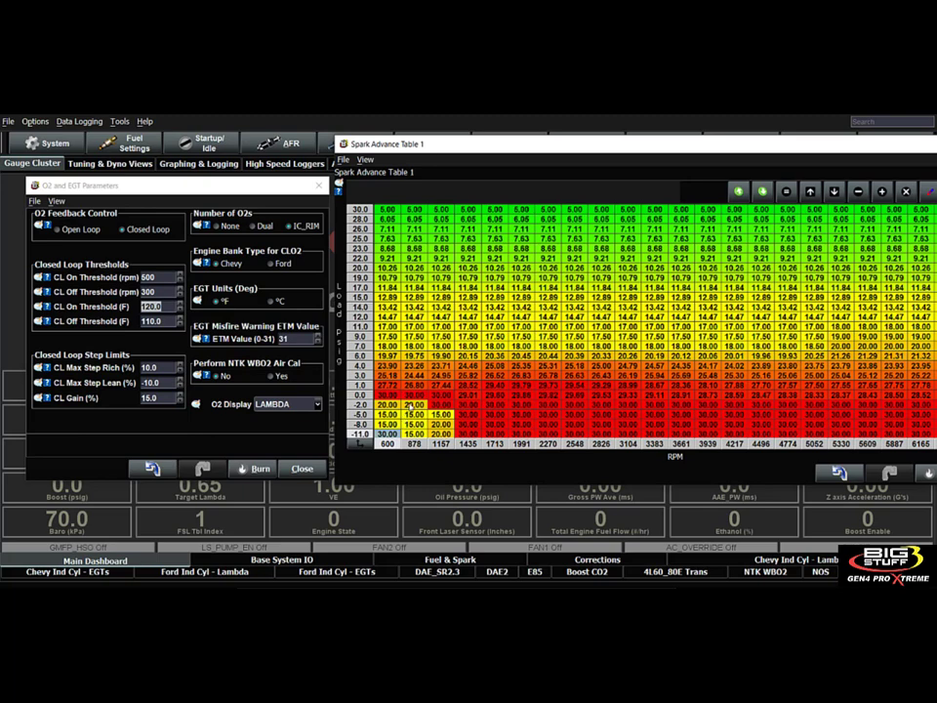
left_click_drag(389, 435, 441, 404)
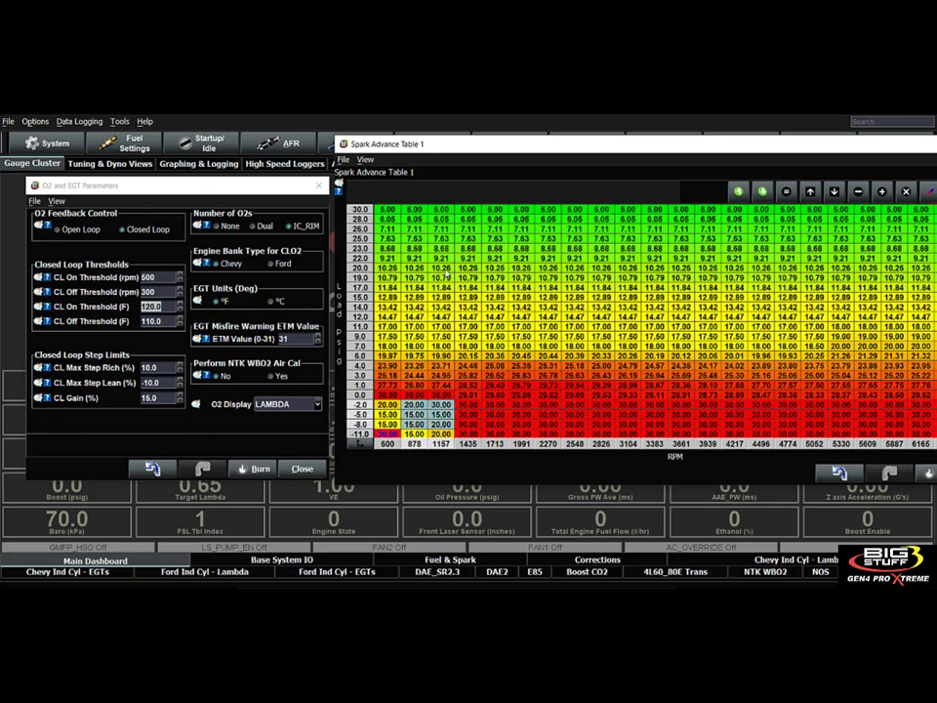
left_click(414, 374)
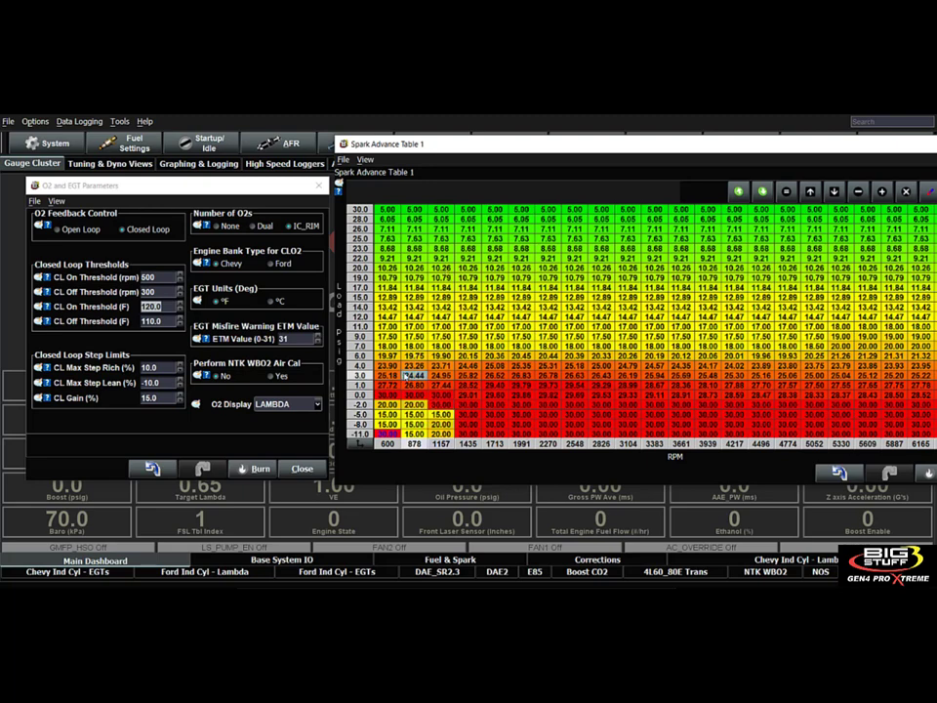
left_click(389, 433)
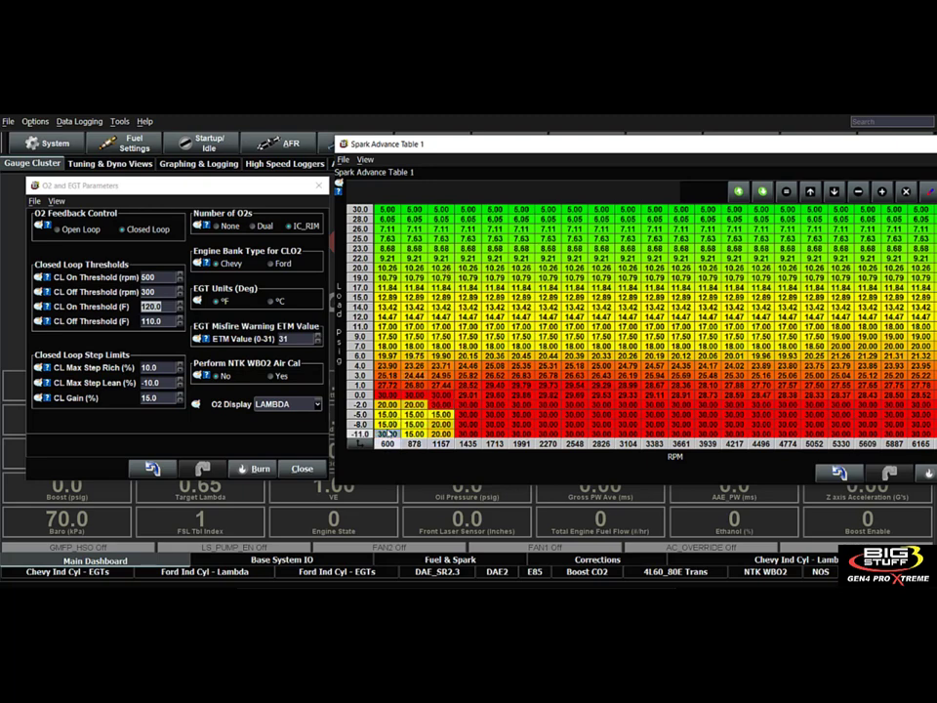
left_click(440, 425)
mouse_move(389, 436)
left_click(156, 306)
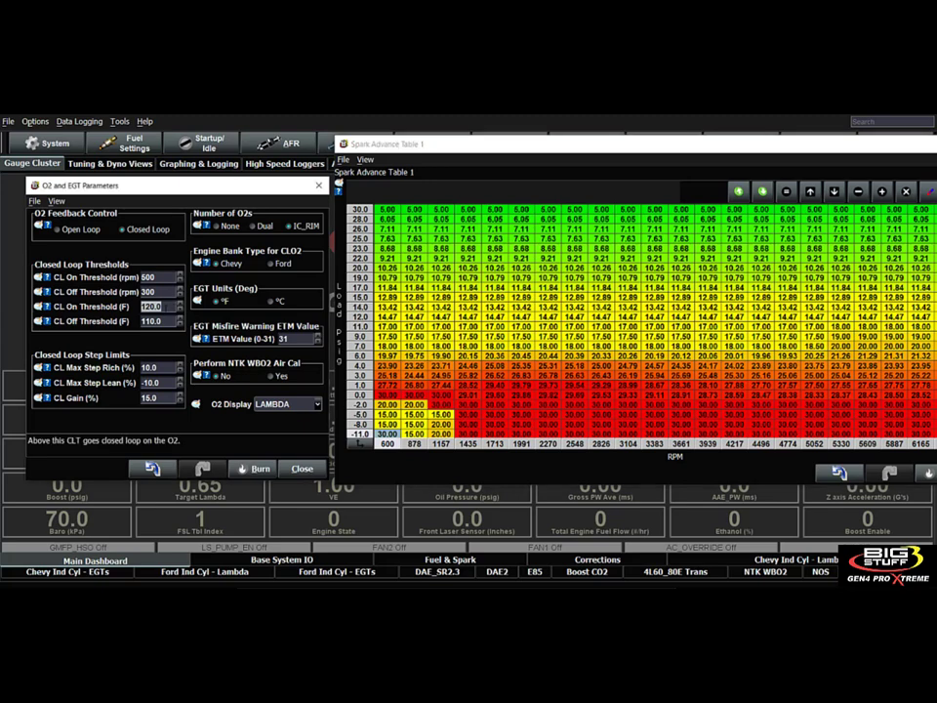
left_click_drag(388, 405, 444, 427)
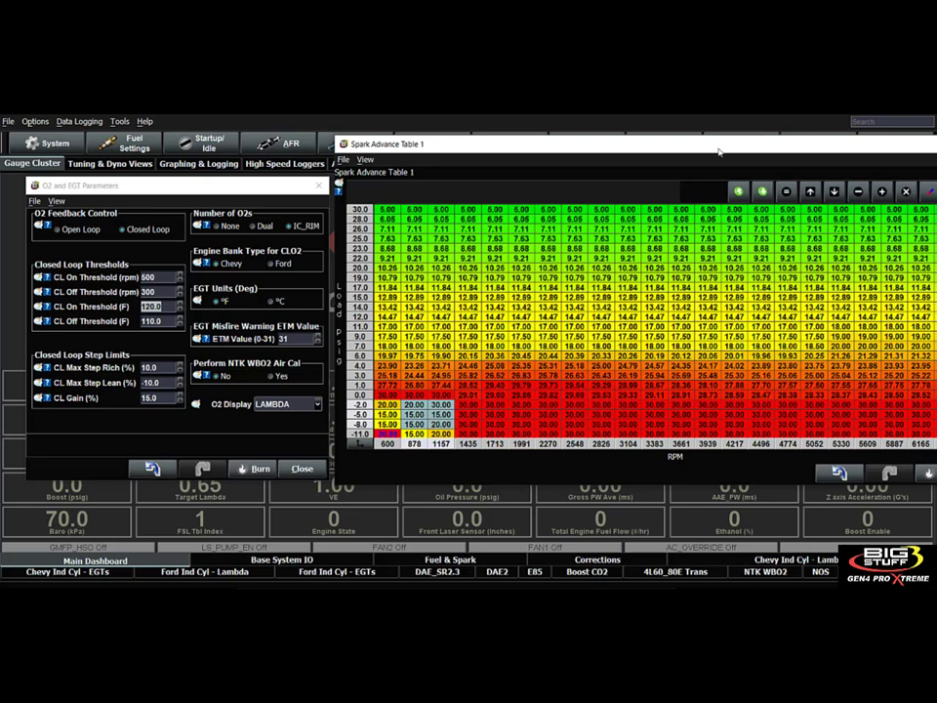
Close Spark Advance Table 1 and move the O2 and EGT Parameters dialog back toward the middle of the workspace.
left_click_drag(718, 151, 607, 153)
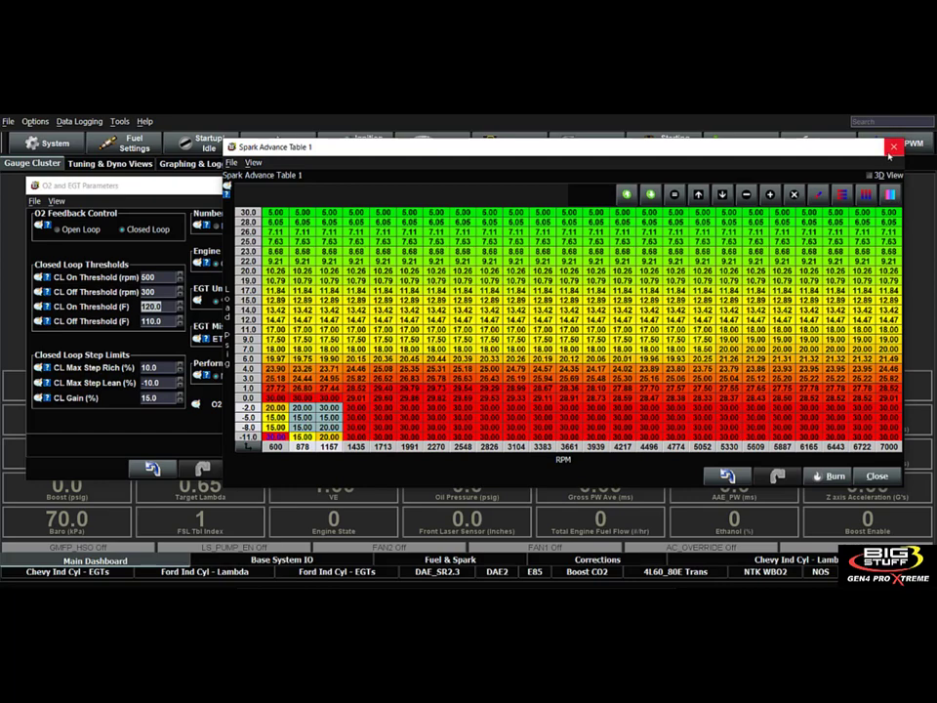
left_click(894, 147)
left_click_drag(173, 187, 402, 199)
Review the closed loop step limits for maximum rich step, maximum lean step and gain, with their descriptions.
left_click(393, 291)
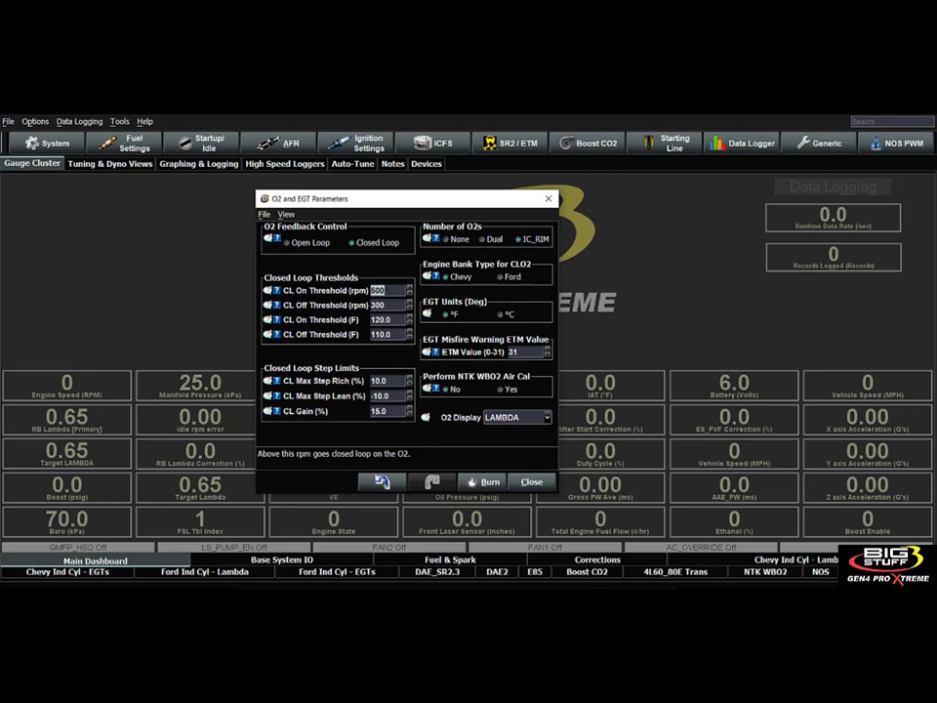
left_click(392, 381)
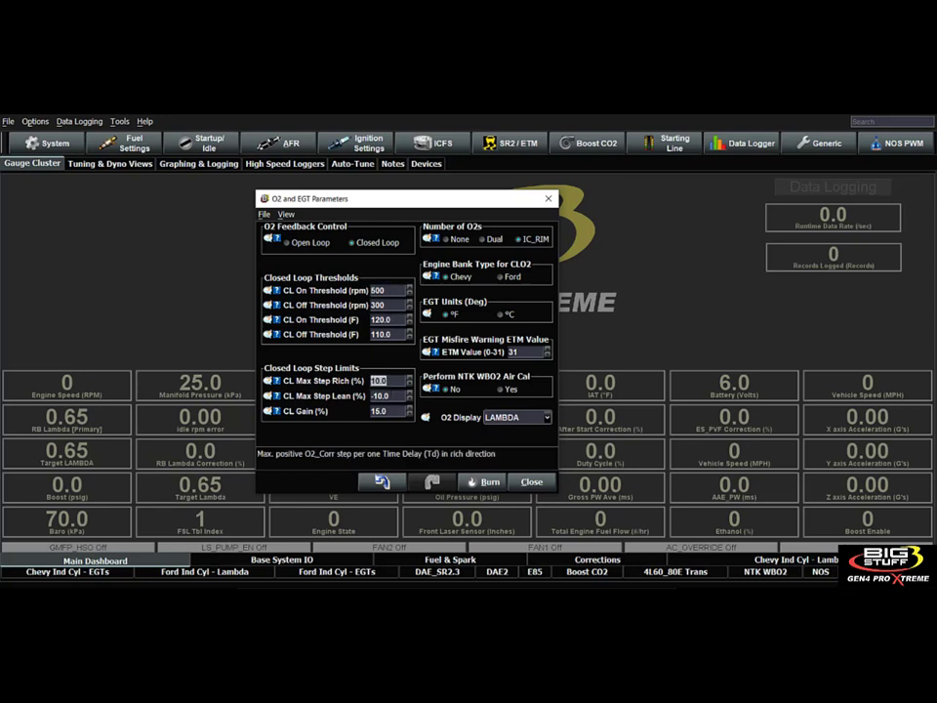
left_click(392, 396)
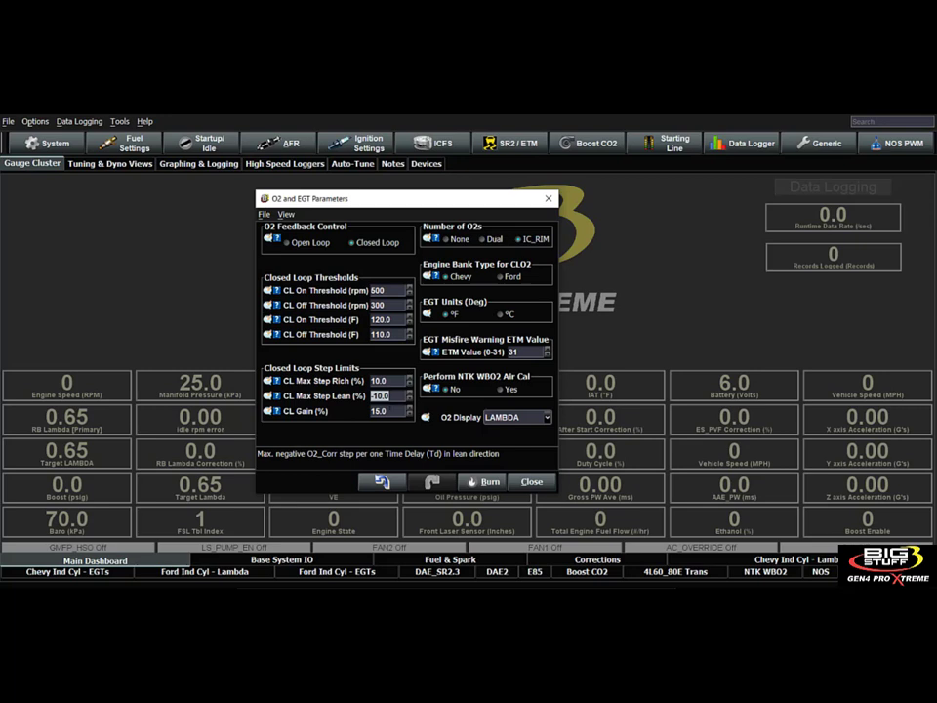
left_click(391, 411)
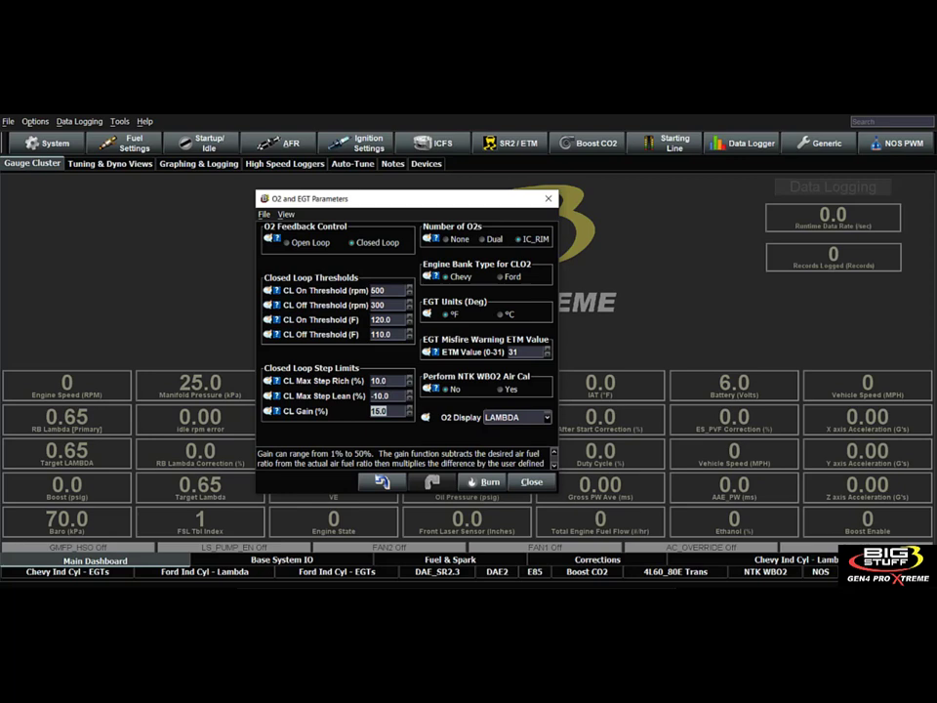
left_click(387, 381)
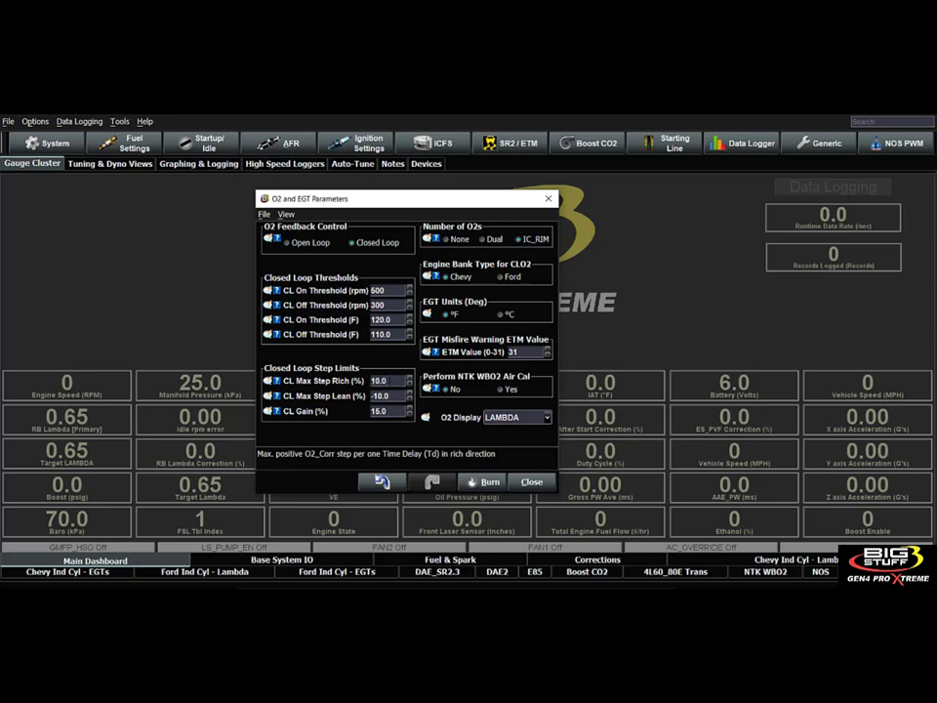
left_click(382, 396)
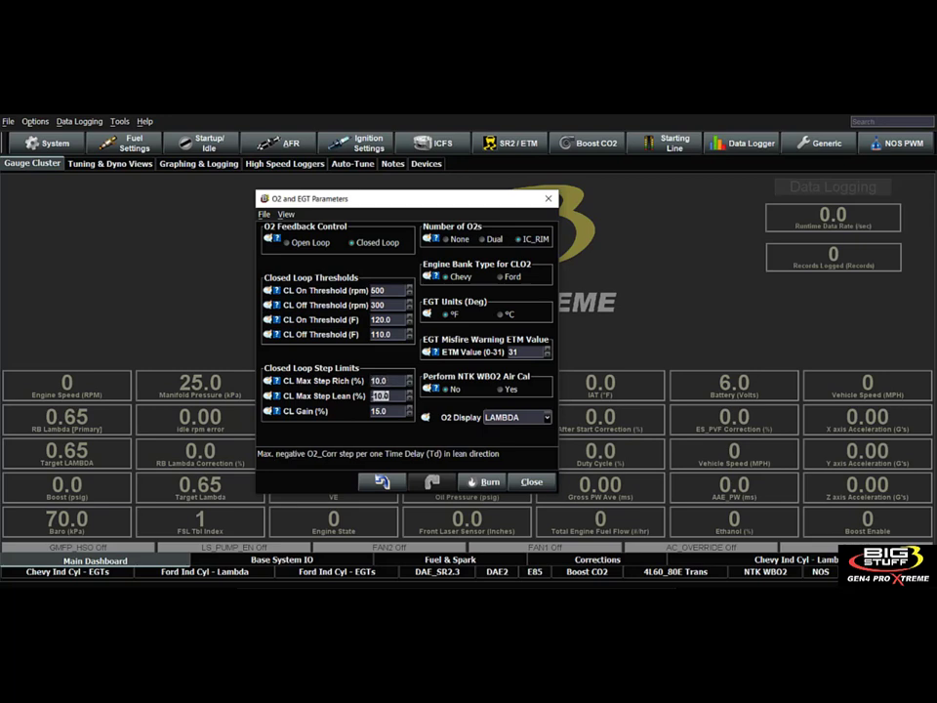
left_click(392, 381)
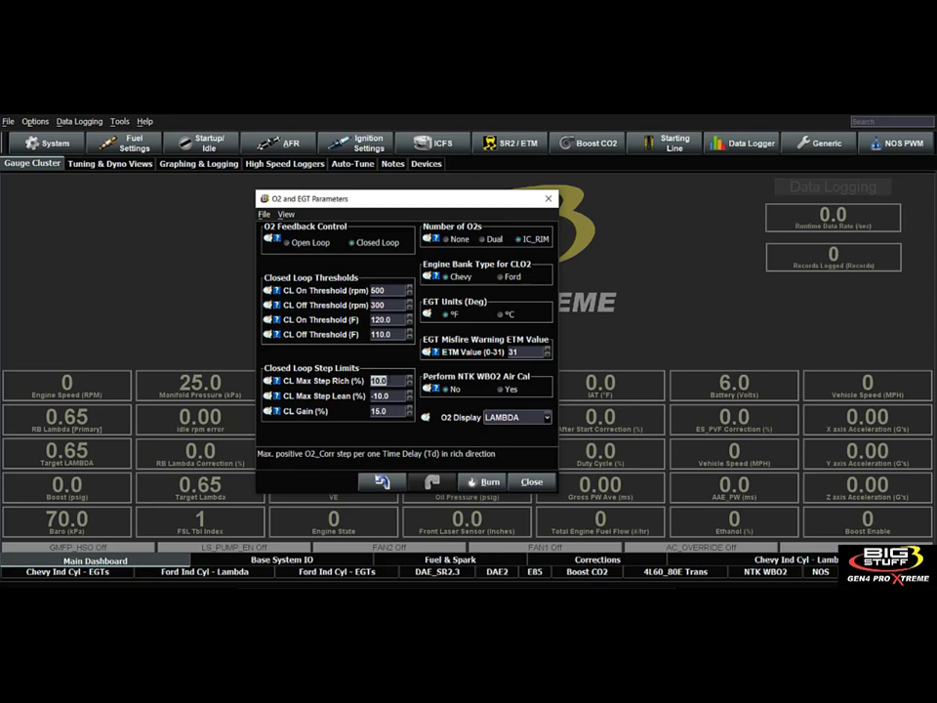
Set the CL Gain to 35 % in the closed loop step limits.
left_click(388, 411)
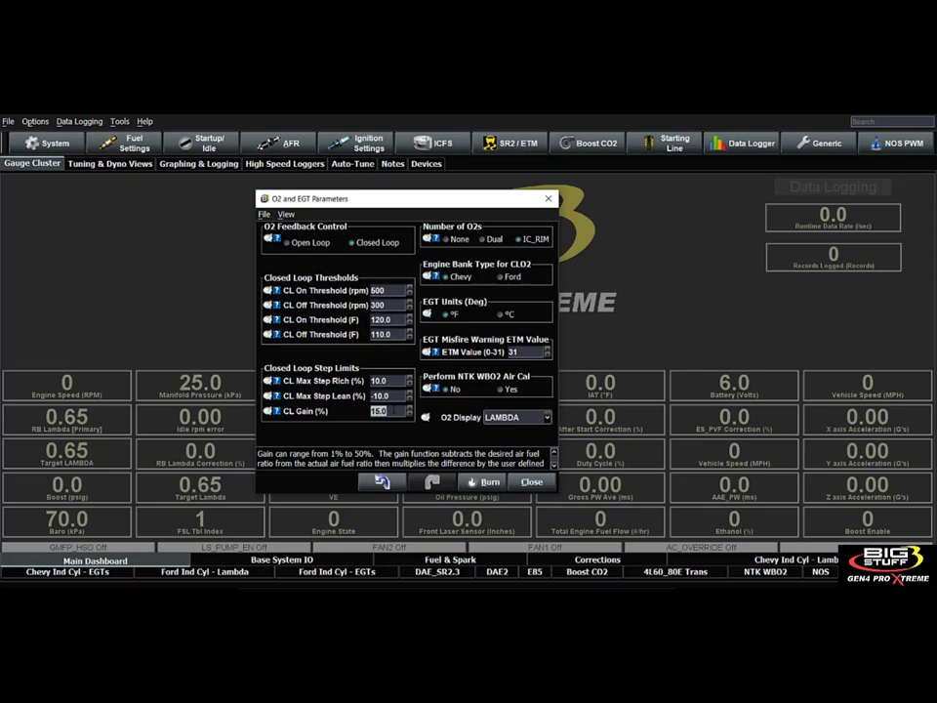
type("35")
double_click(387, 411)
Try Dual and None for the Number of O2s and restore IC_RIM.
left_click(485, 243)
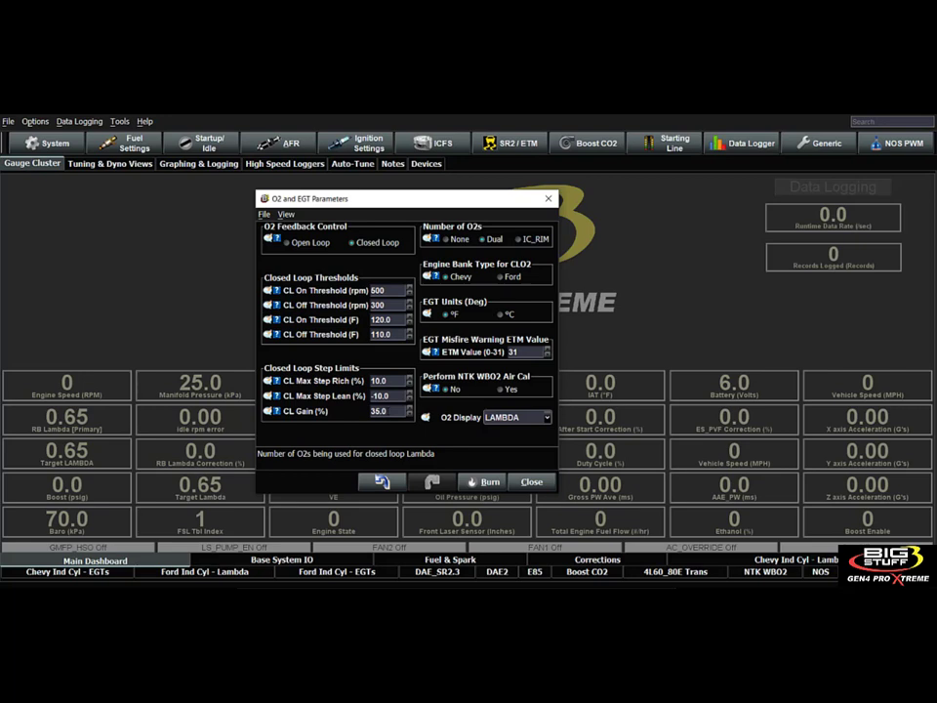
left_click(381, 411)
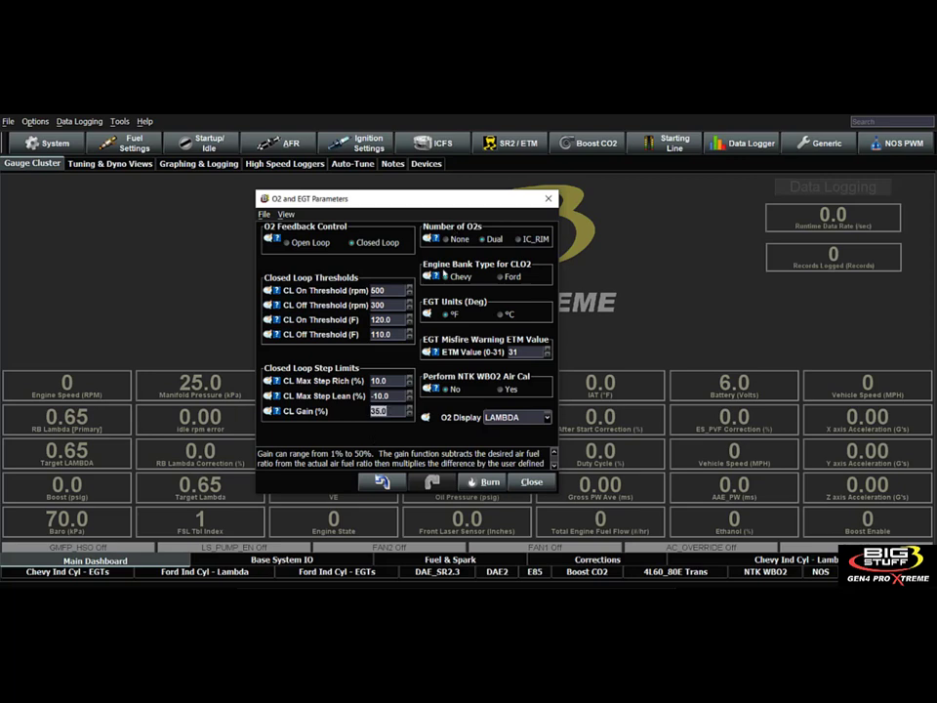
left_click(445, 241)
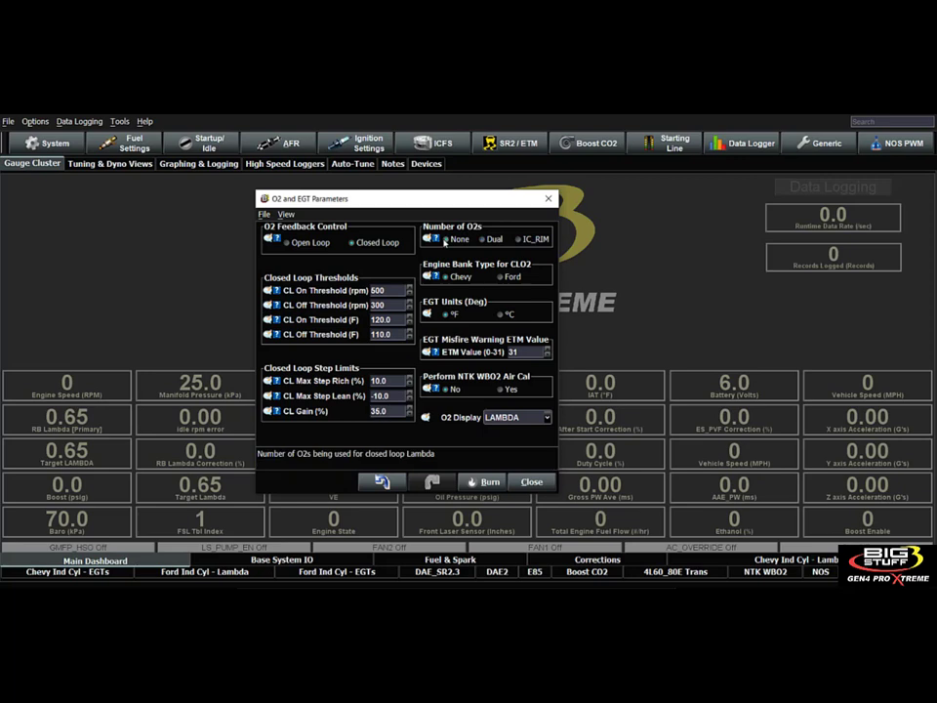
left_click(487, 239)
left_click(484, 240)
Read the help note for the EGT Misfire Warning ETM Value and close it.
left_click(520, 353)
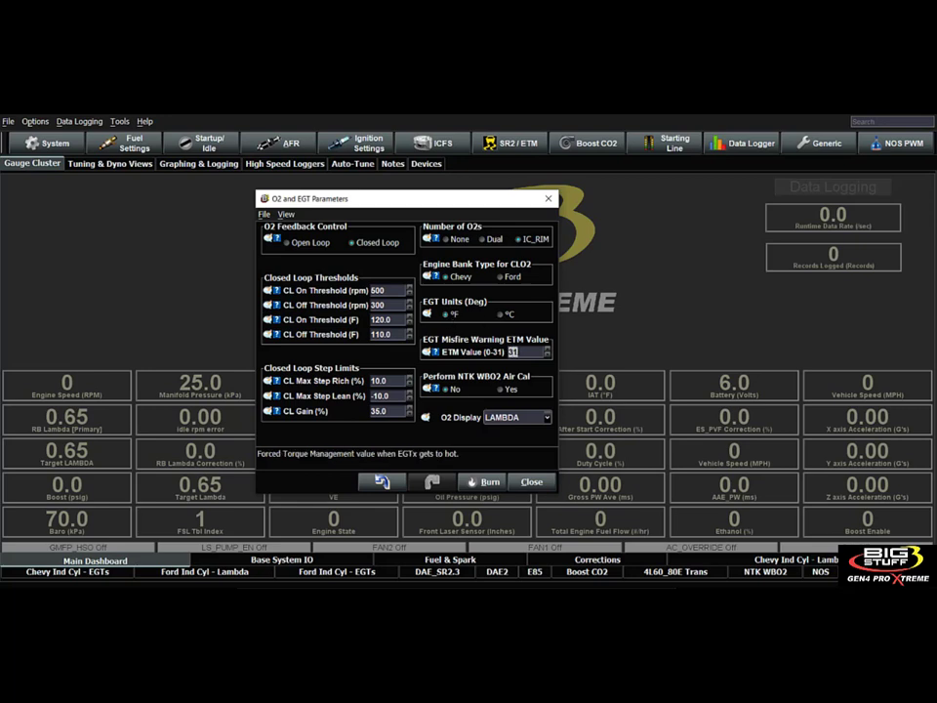
left_click(436, 352)
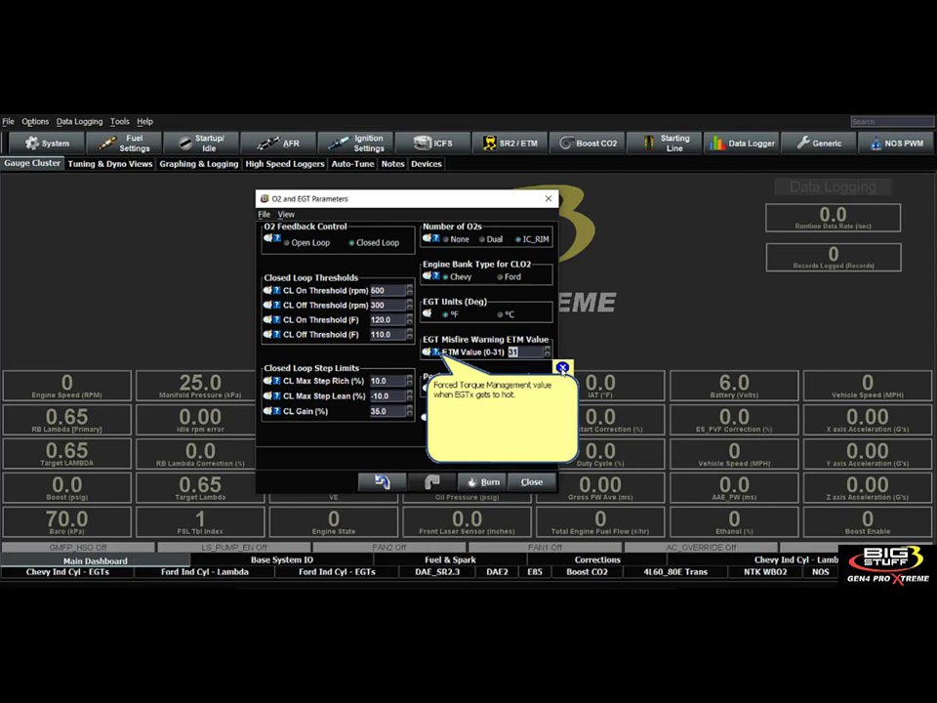
left_click(562, 368)
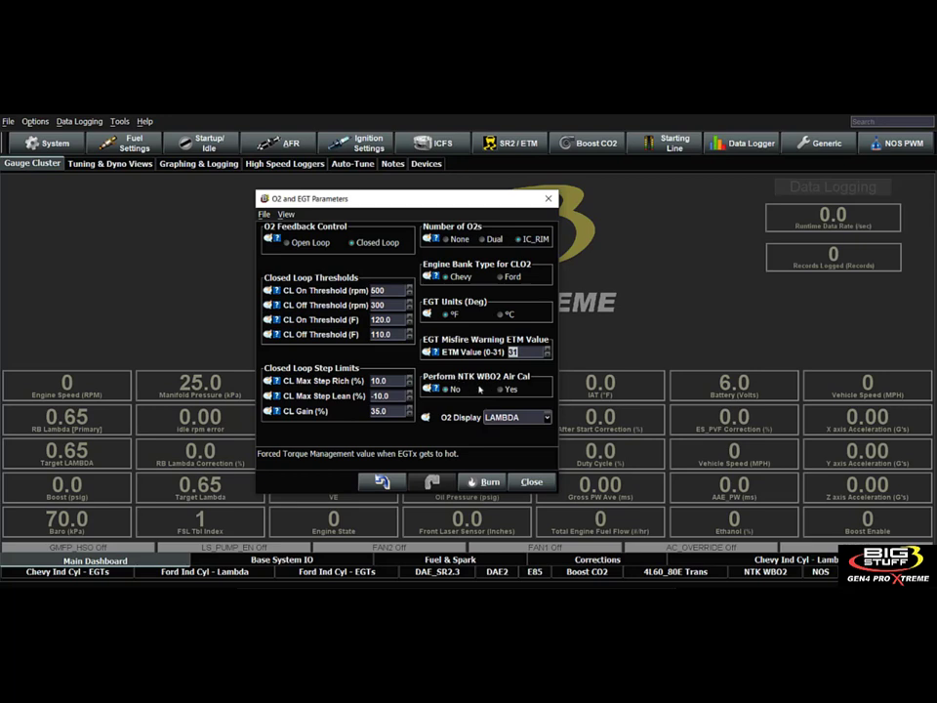
Read the entire help note on performing the NTK WBO2 Air Cal and close it.
mouse_move(435, 388)
left_click(432, 387)
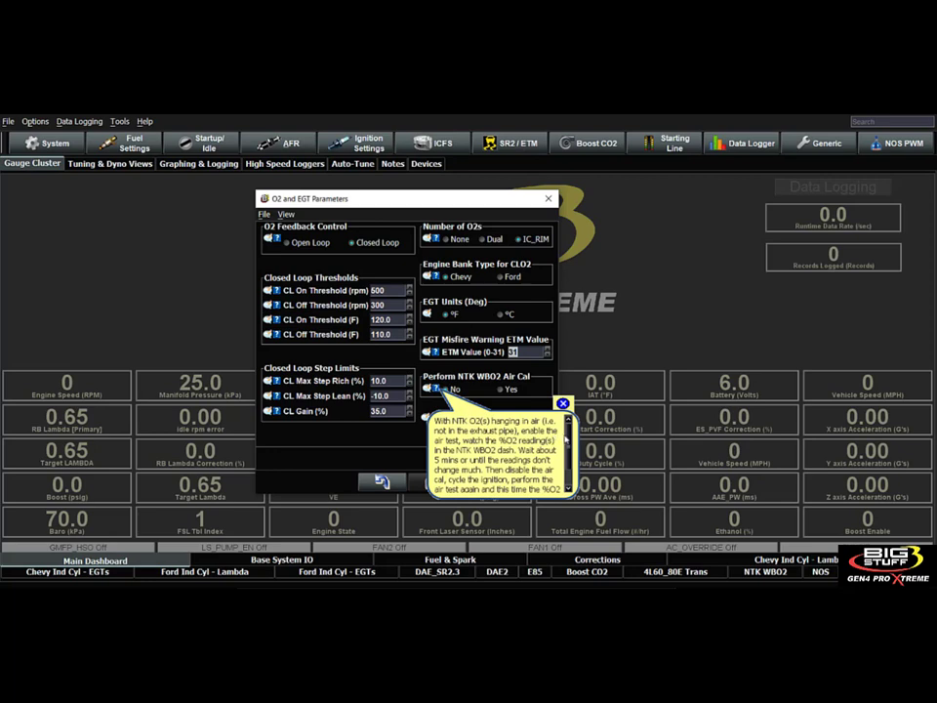
left_click_drag(569, 439, 569, 457)
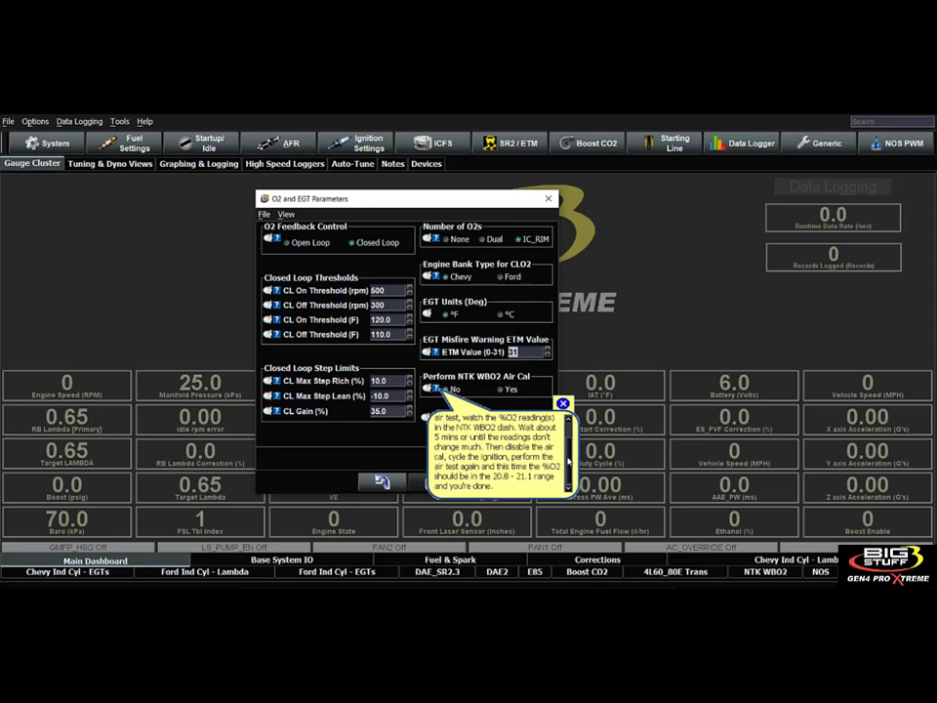
left_click_drag(569, 462, 569, 438)
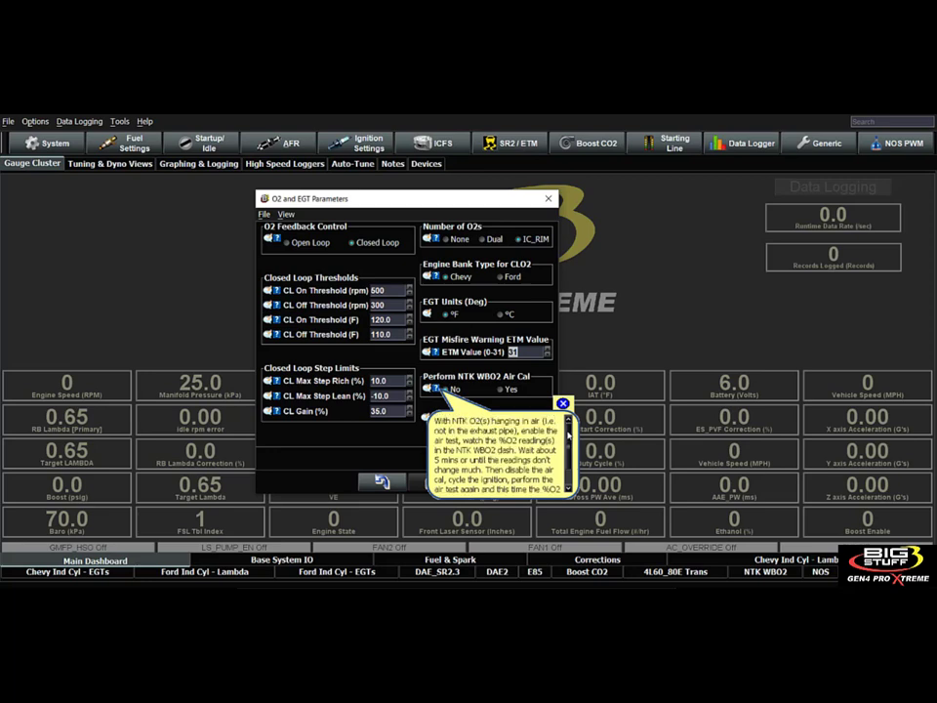
left_click(564, 404)
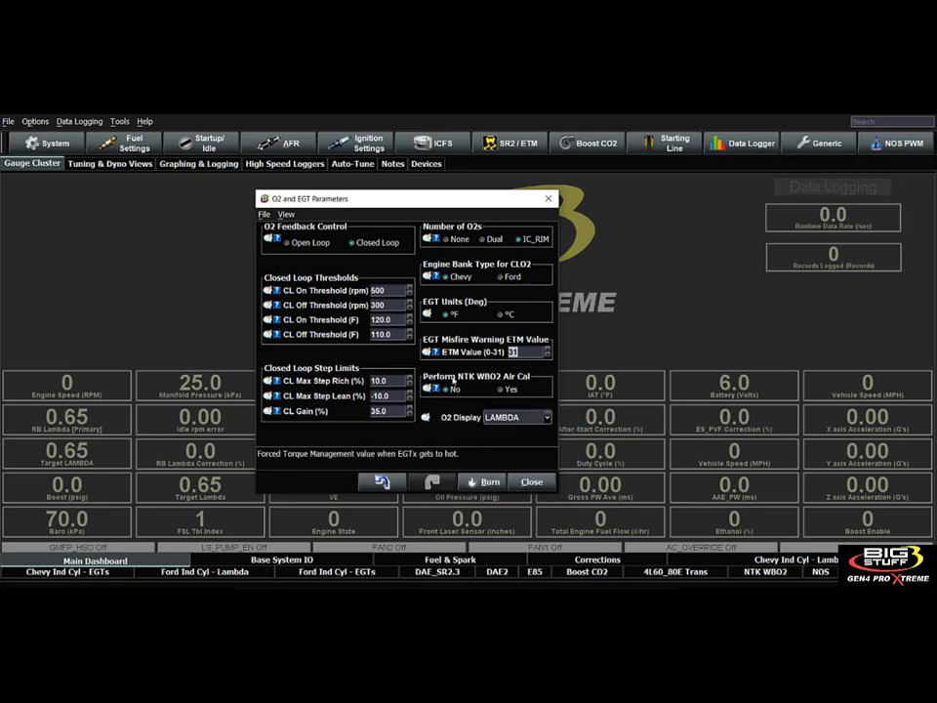
Set Perform NTK WBO2 Air Cal to Yes and show the NTK WBO2 gauge dashboard.
left_click(502, 389)
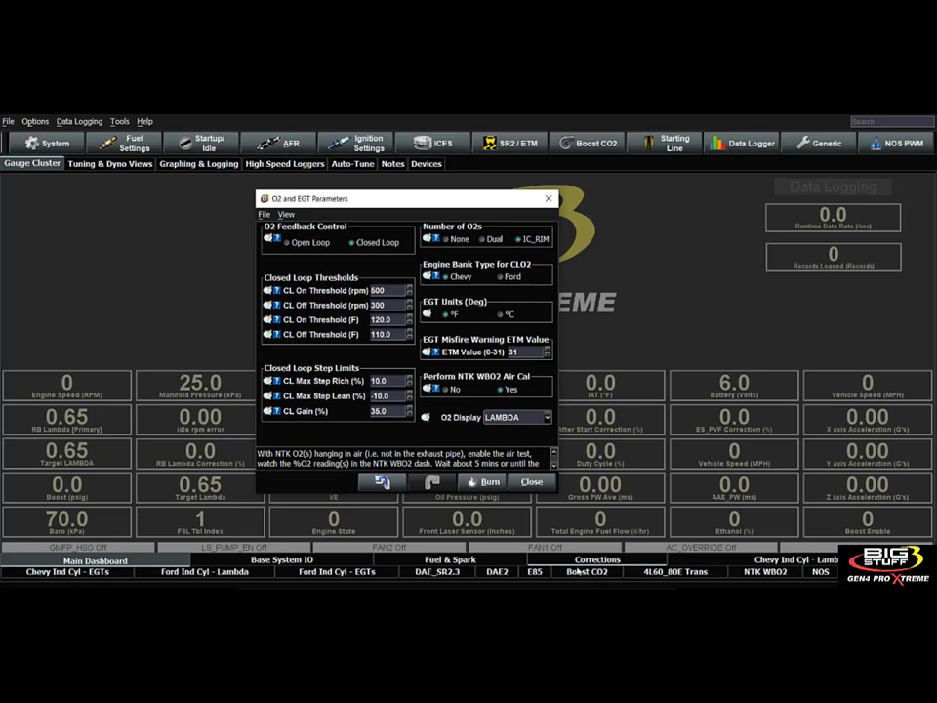
left_click(750, 572)
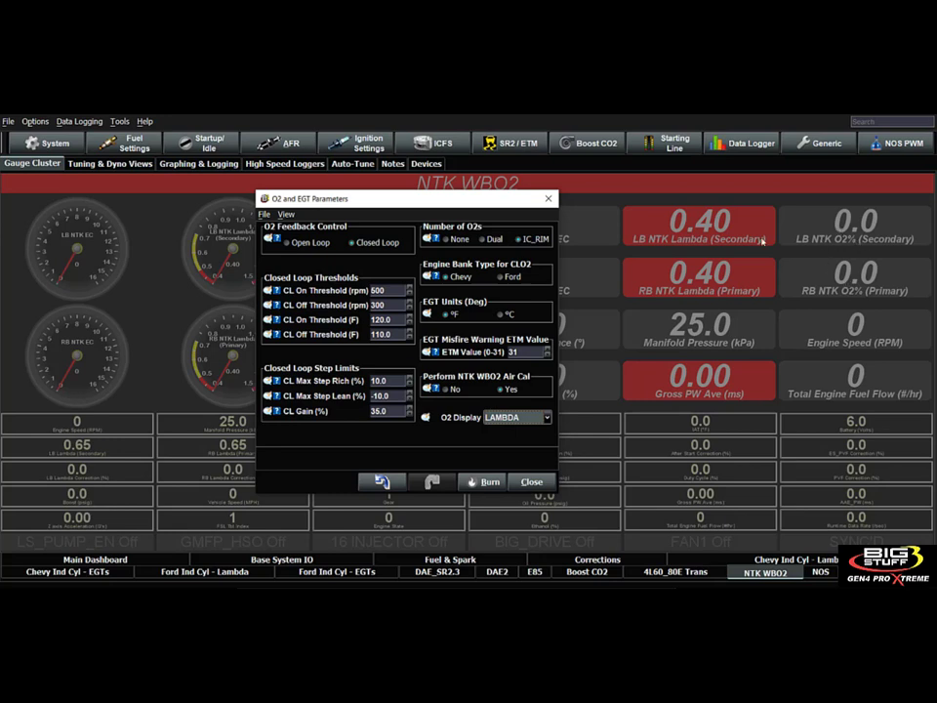
Reread the NTK WBO2 Air Cal instructions through to the end and set the air calibration back to No.
left_click(437, 389)
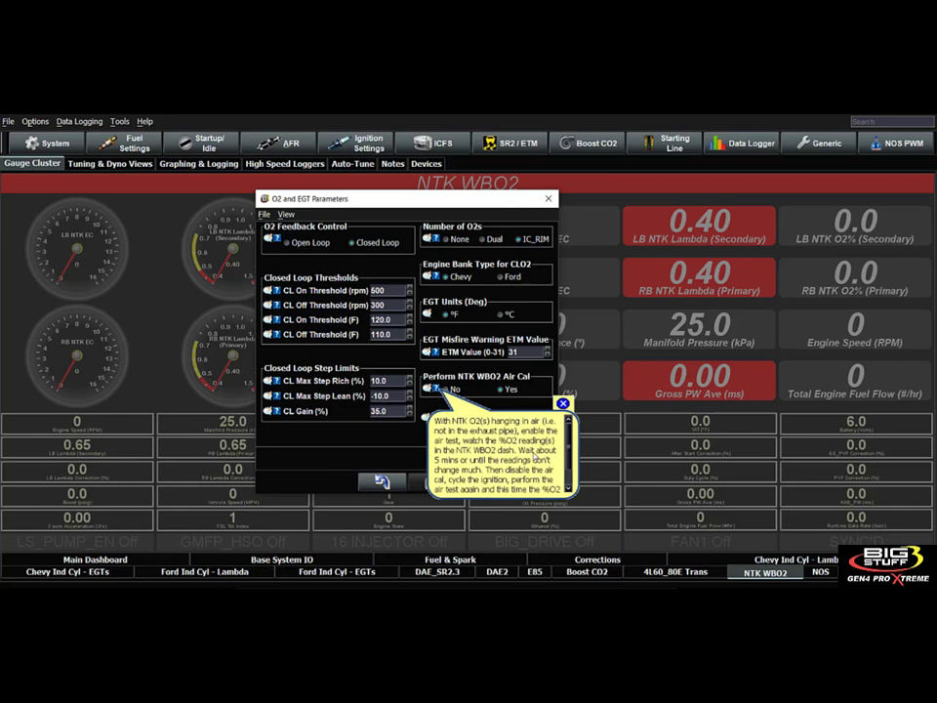
left_click_drag(568, 443, 569, 456)
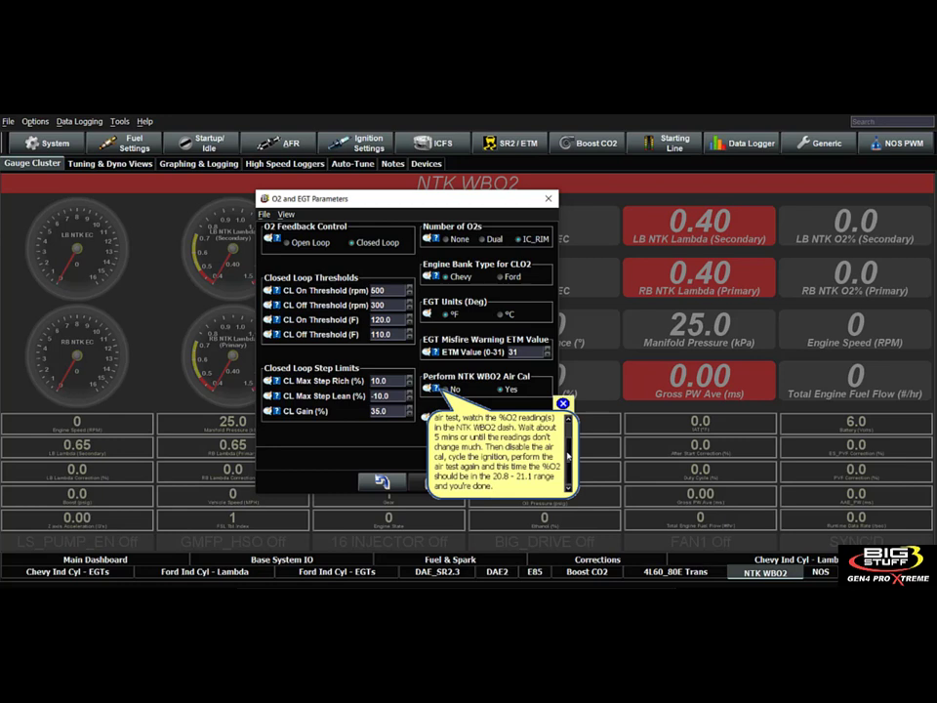
mouse_move(569, 456)
left_mouse_down()
mouse_move(569, 438)
mouse_move(571, 468)
left_mouse_up()
scroll(568, 456, "up", 3)
scroll(567, 456, "down", 3)
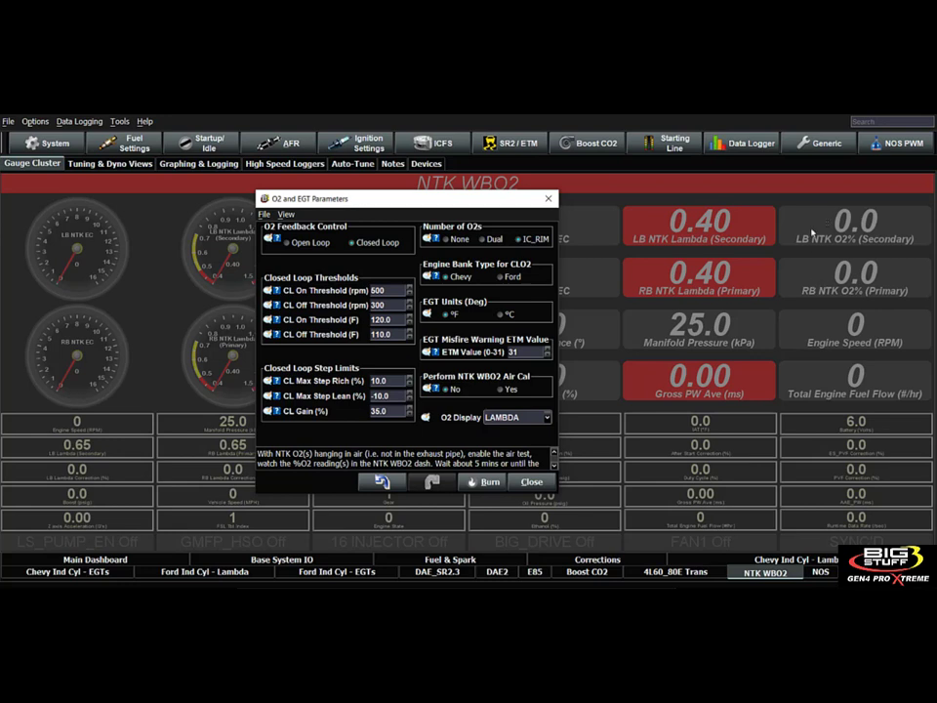
Check the O2 Display options, keep LAMBDA, and open the Hardware Configuration.
left_click(526, 418)
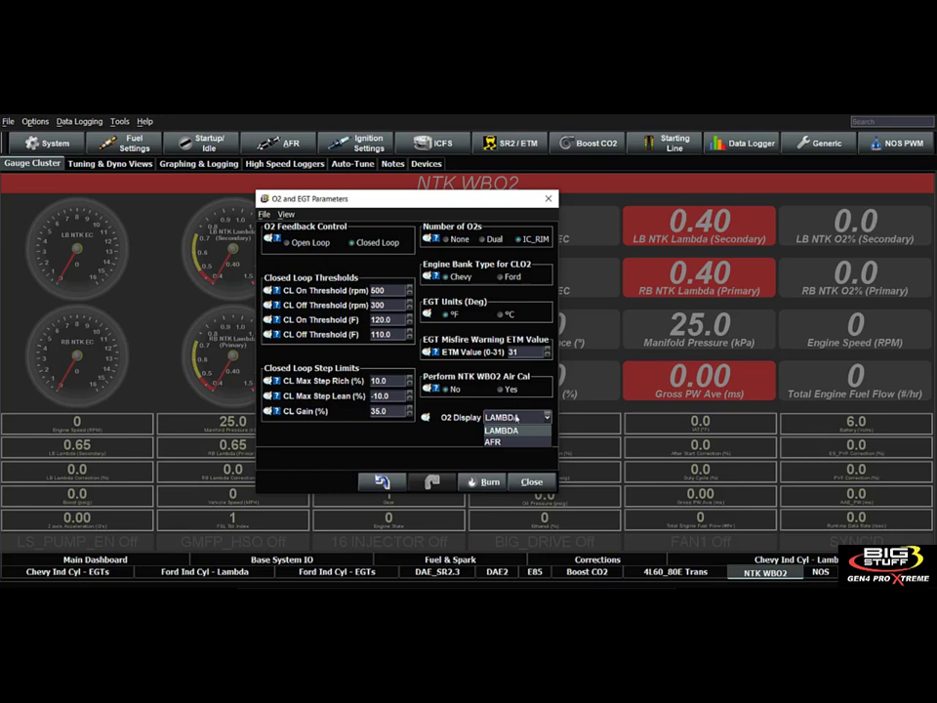
left_click(515, 418)
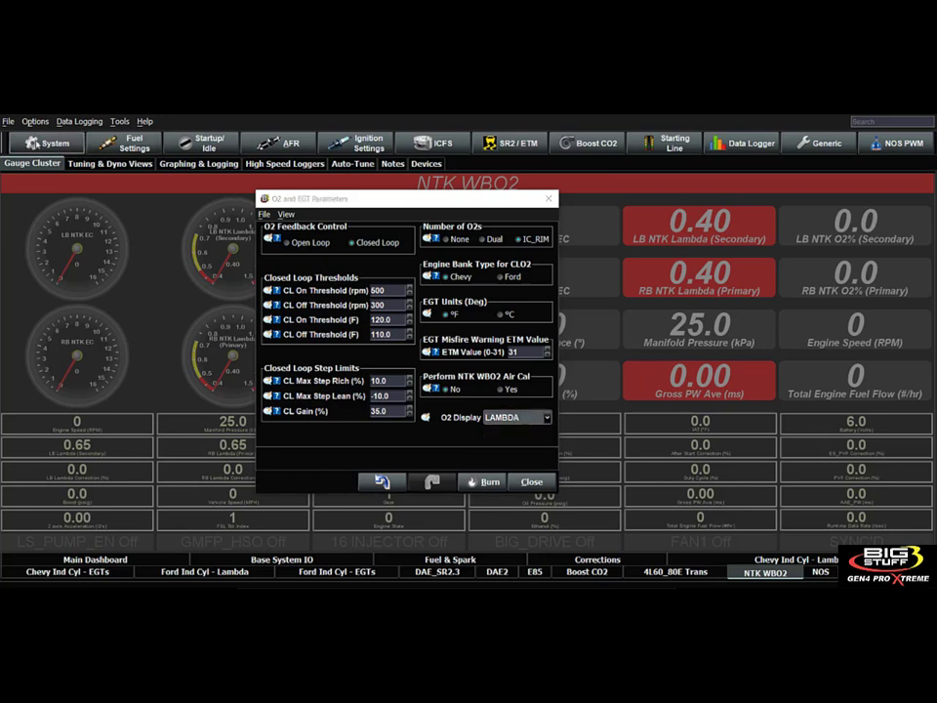
left_click(35, 144)
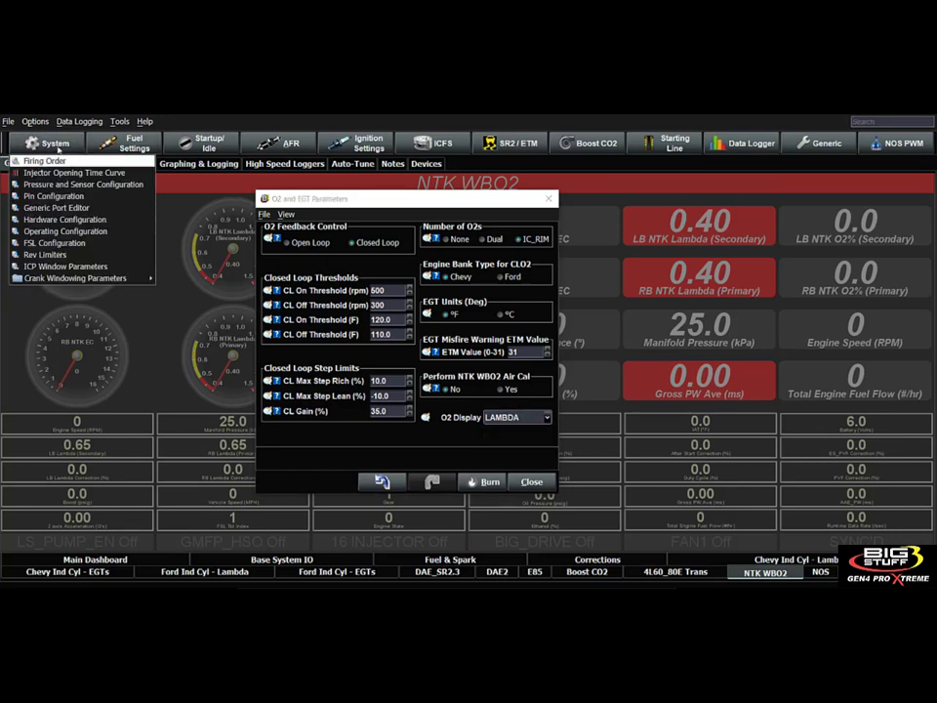
left_click(65, 219)
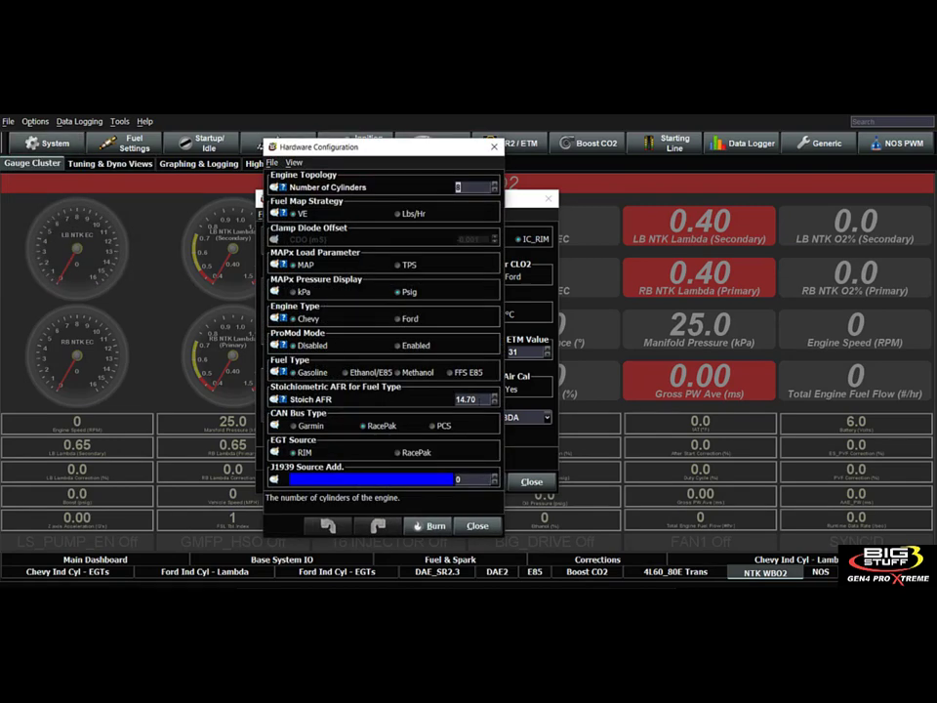
Check the Stoich AFR setting, close the Hardware Configuration, and view and close the O2 Display note.
left_click(466, 399)
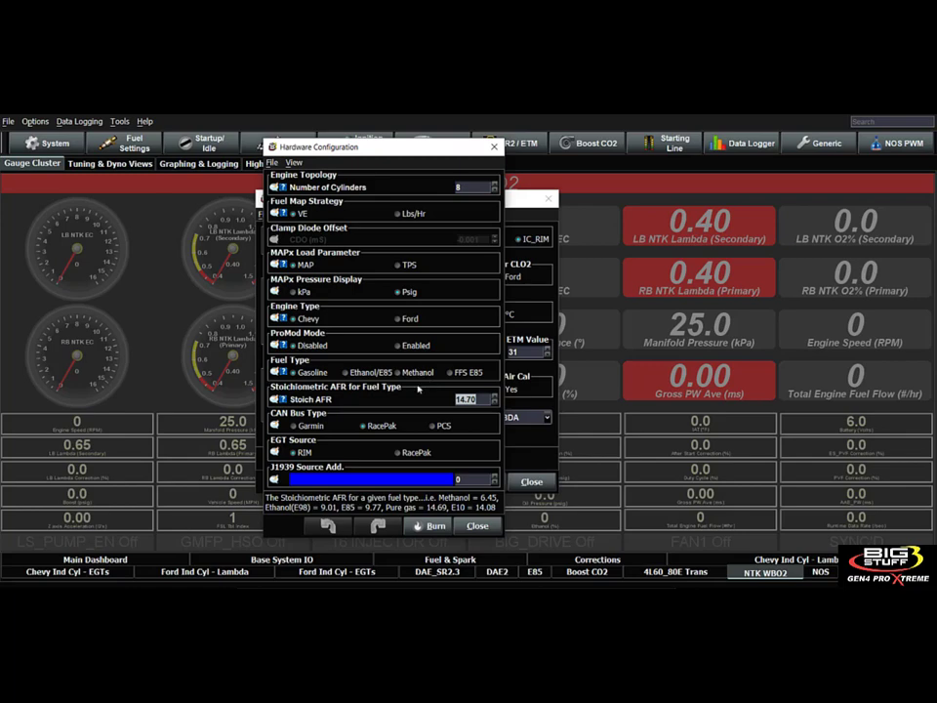
left_click(477, 528)
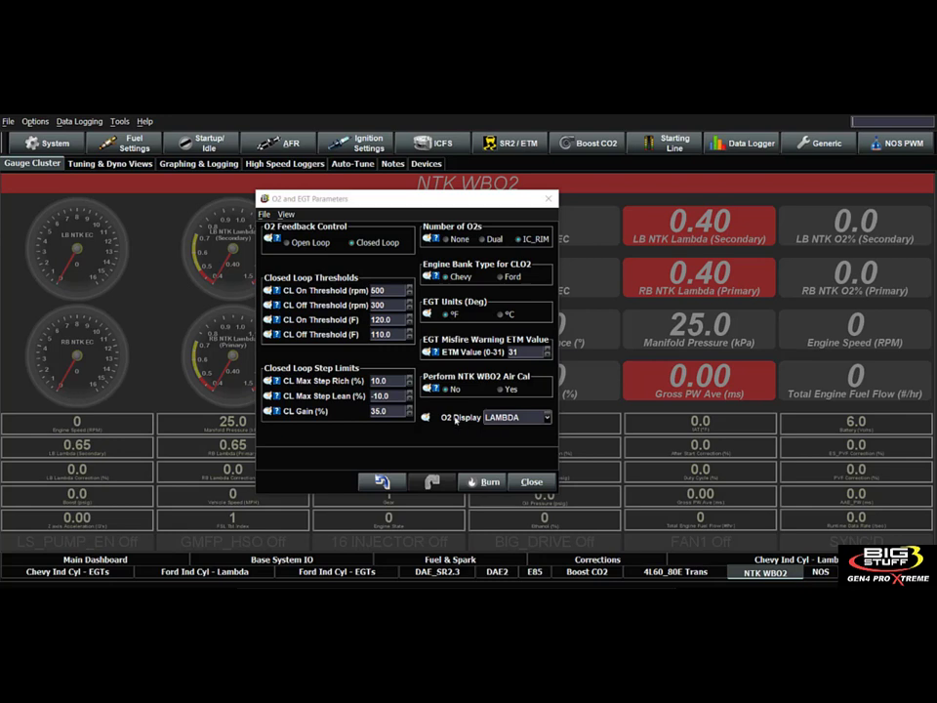
left_click(428, 417)
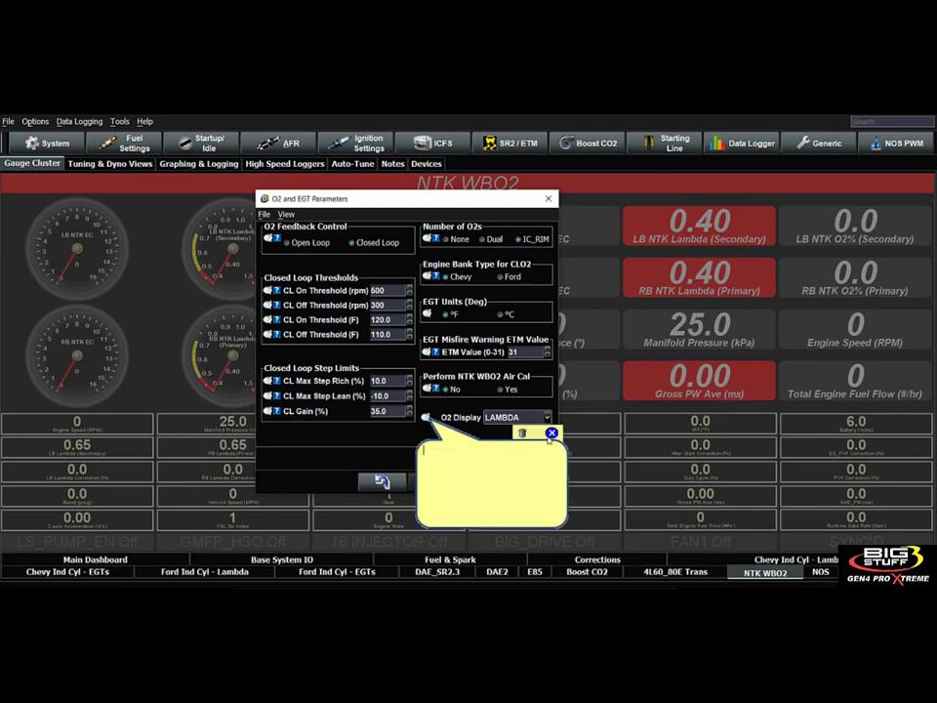
left_click(552, 433)
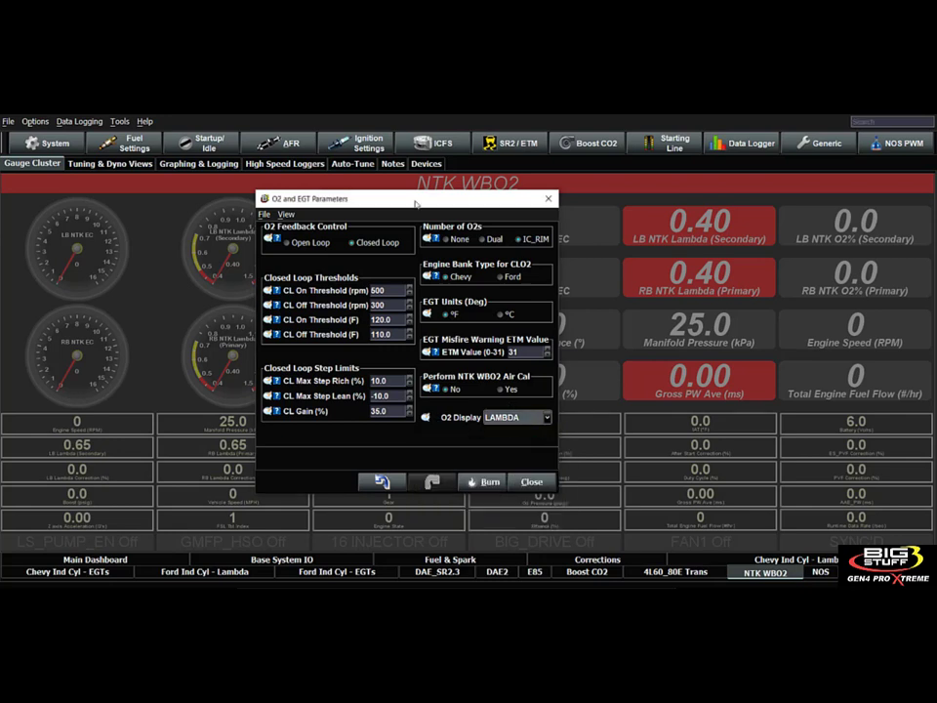
Show Target O2 Table1 beside the O2 and EGT Parameters and set the O2 Display to AFR.
left_click_drag(415, 203, 161, 179)
left_click(284, 143)
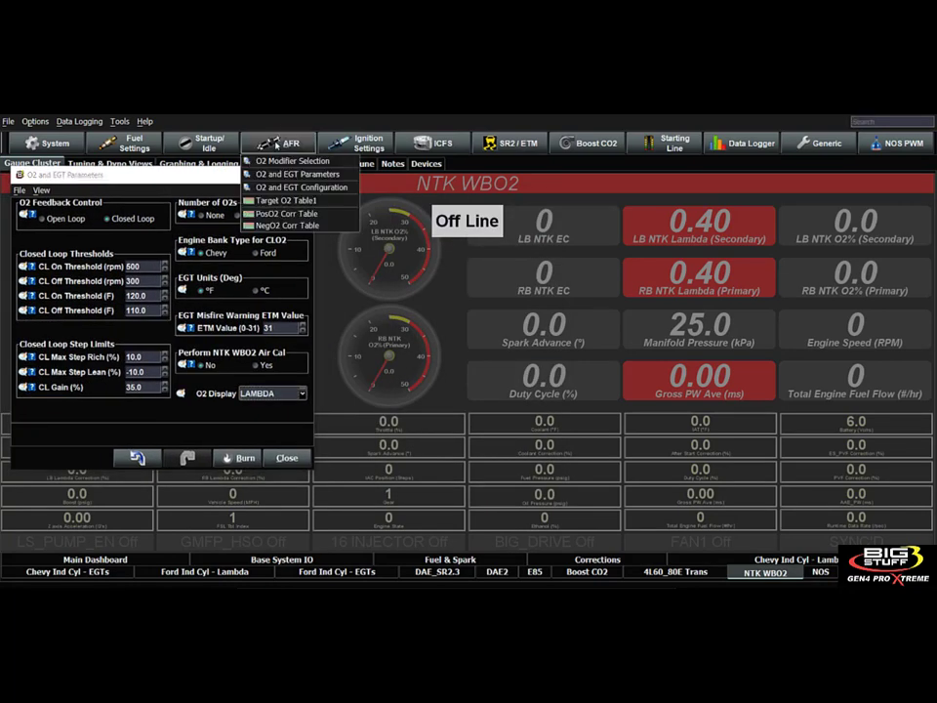
left_click(297, 201)
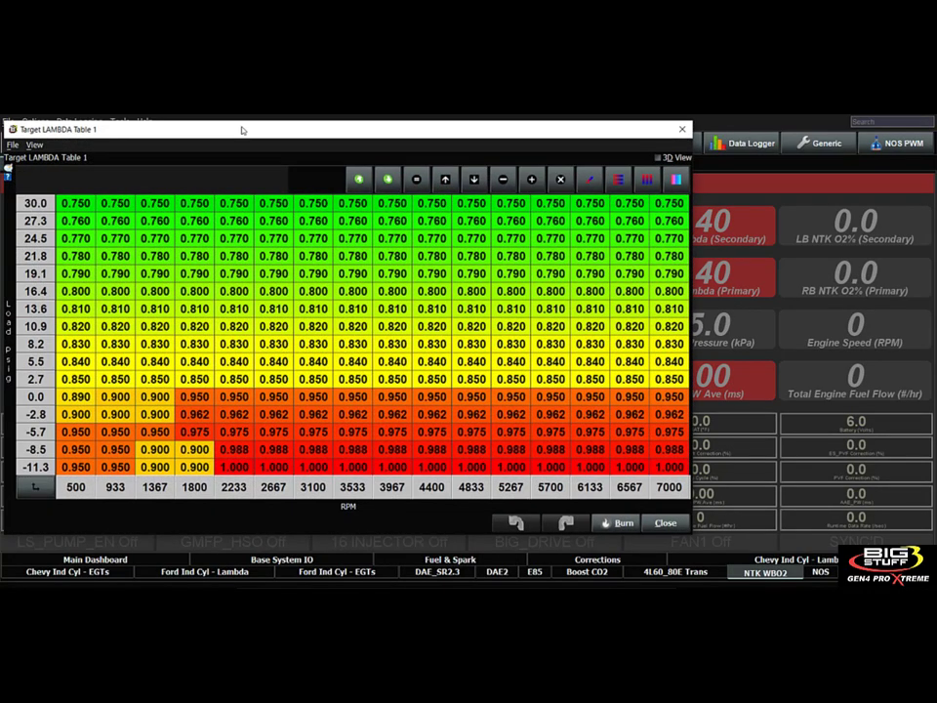
left_click_drag(232, 136, 547, 129)
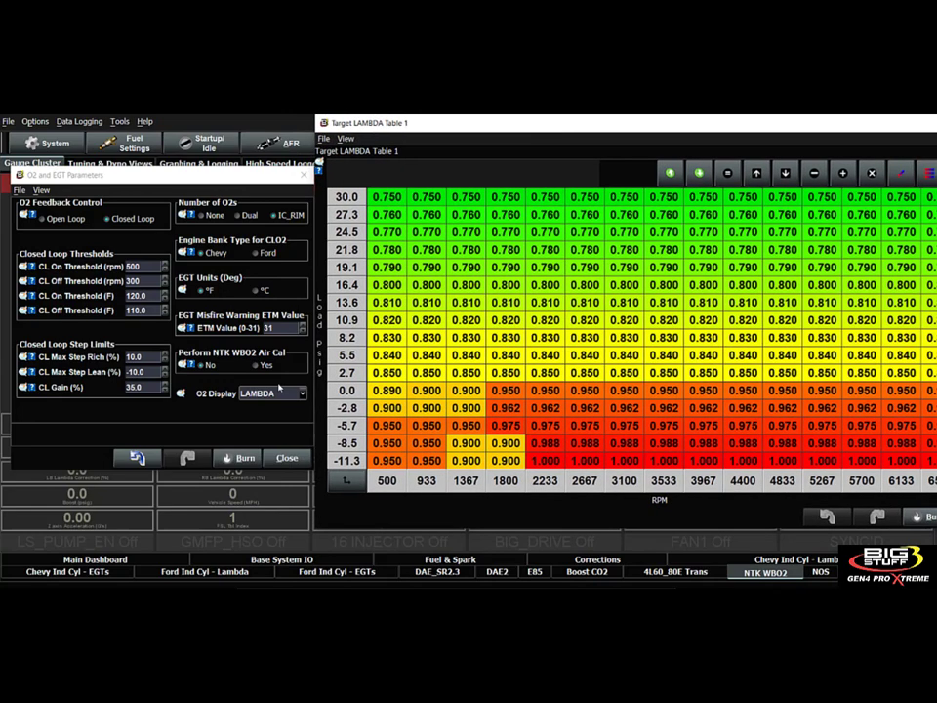
left_click(279, 392)
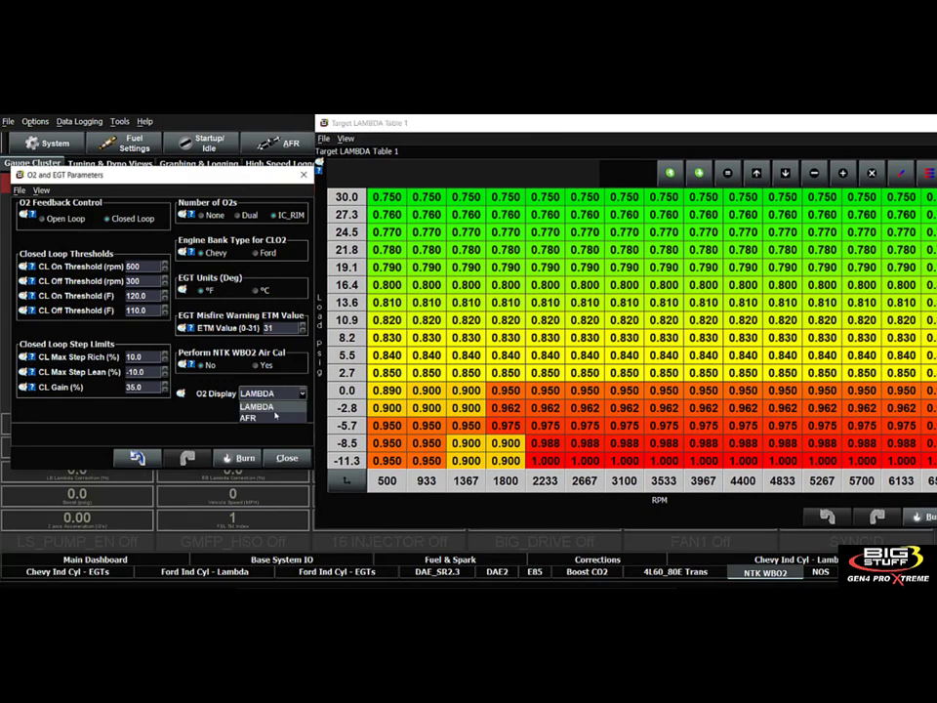
left_click(249, 418)
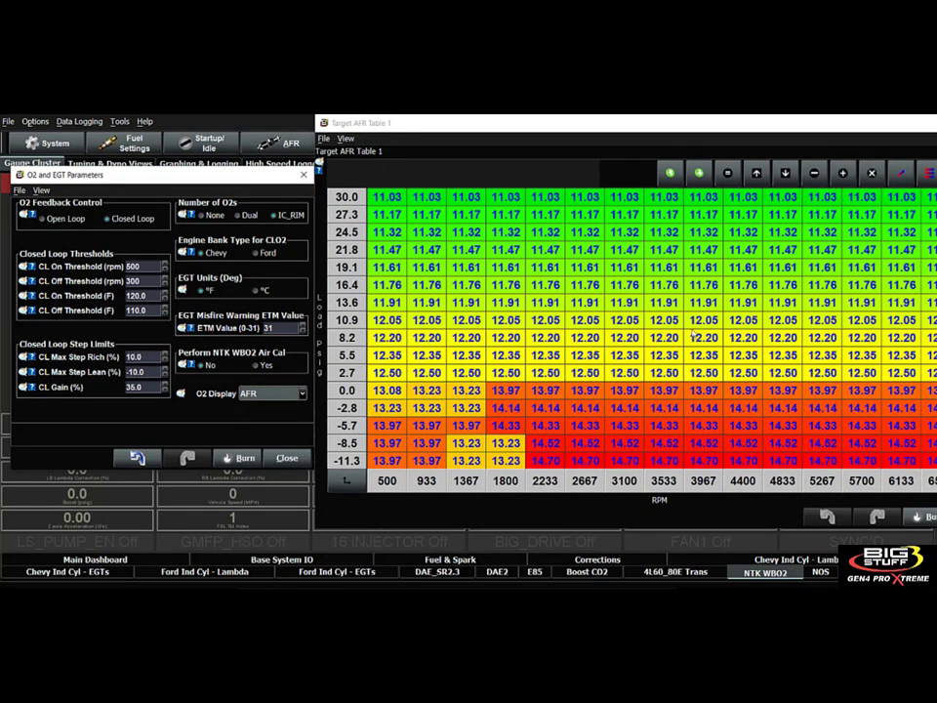
Examine the Target AFR Table 1 cells from 5.5 to 21.8 psig and 2233 to 6133 RPM, and close the table.
left_click_drag(663, 128, 478, 137)
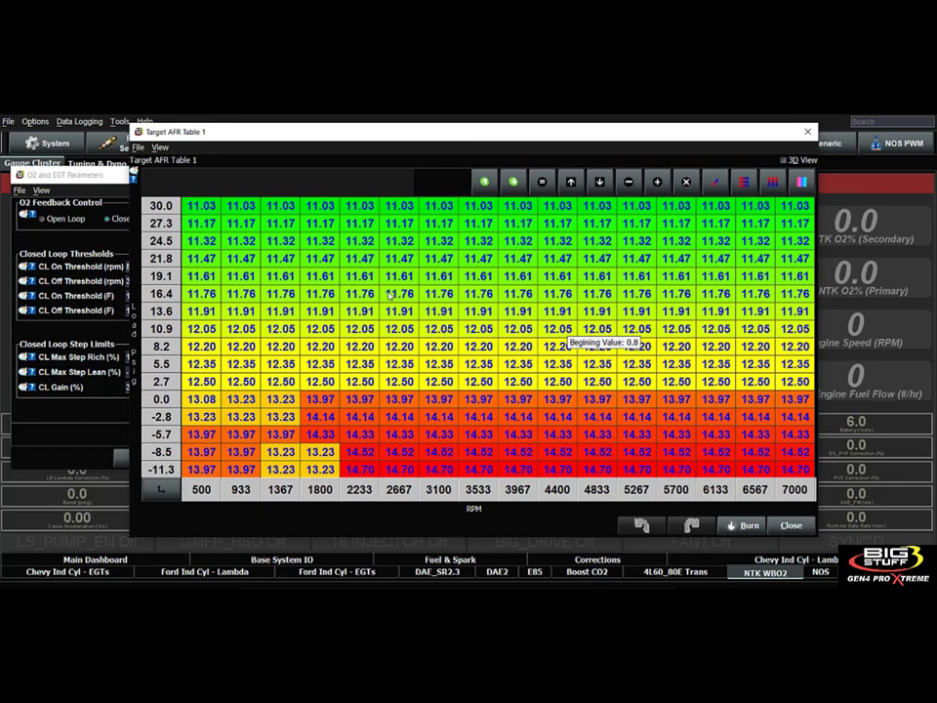
left_click_drag(371, 259, 705, 363)
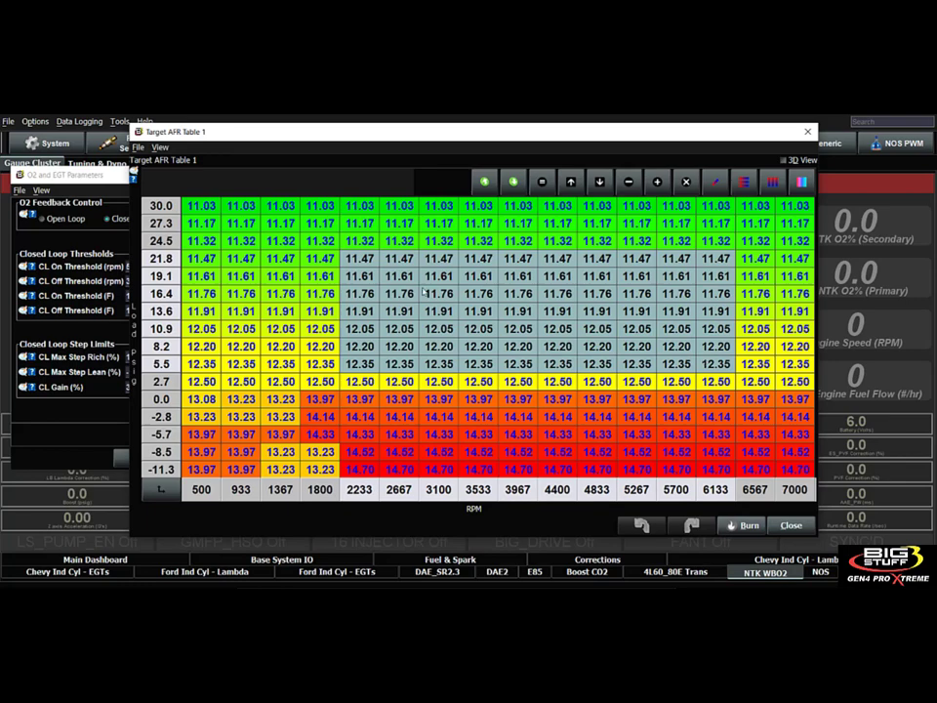
left_click(360, 277)
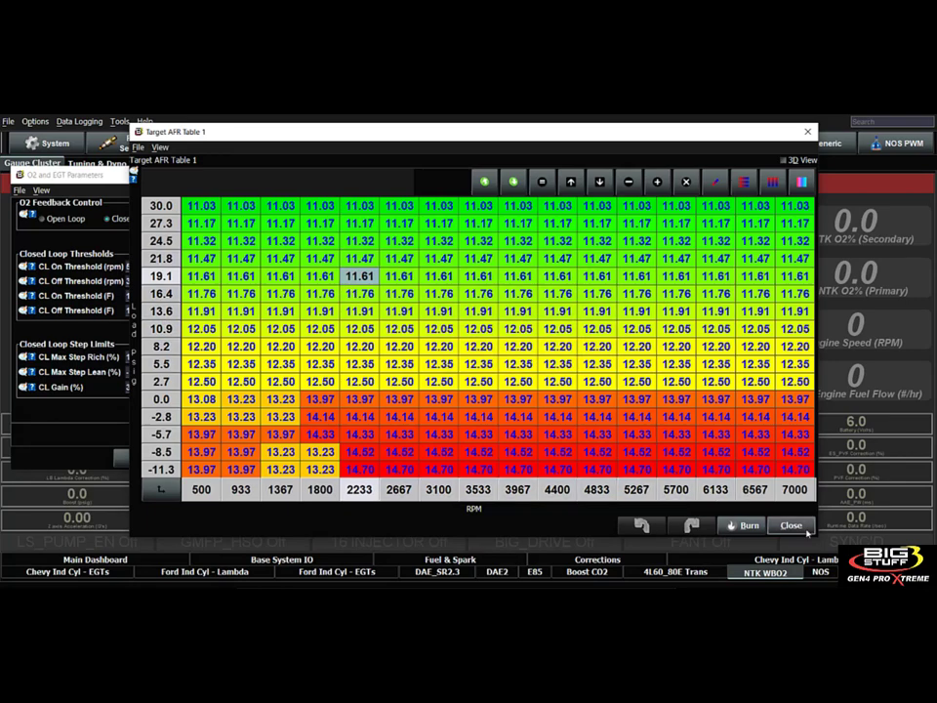
left_click(801, 527)
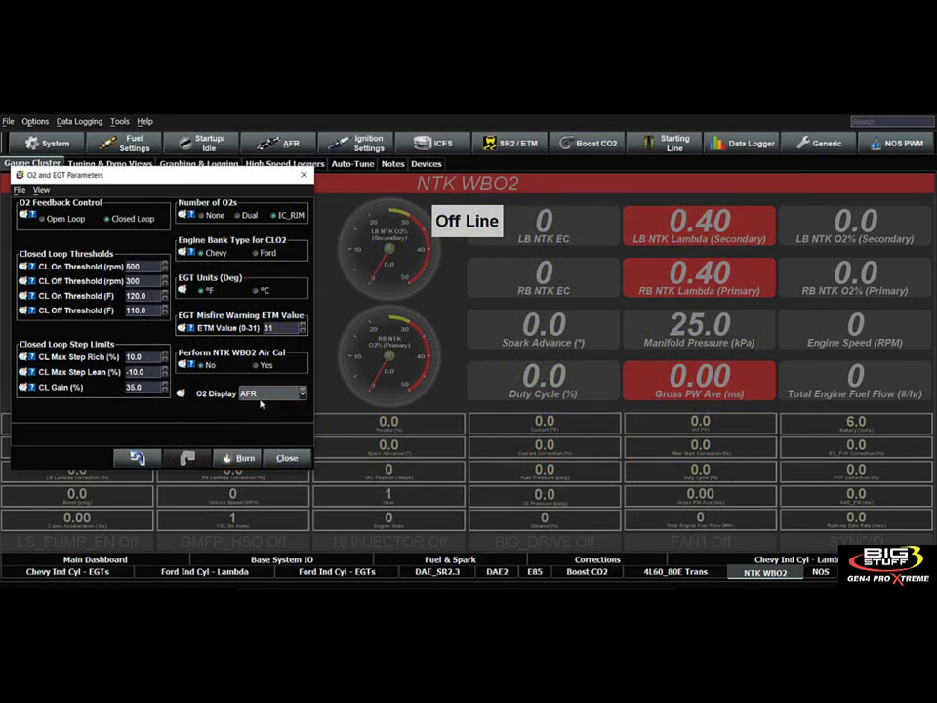
Check the O2 Display options, keep AFR, and close the O2 and EGT Parameters.
left_click(261, 394)
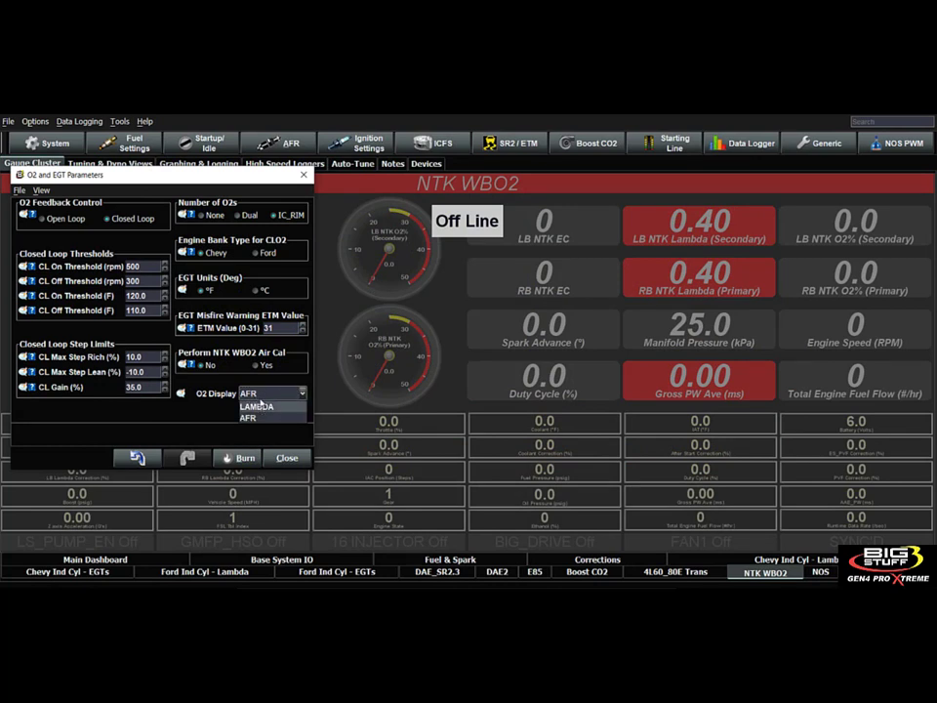
left_click(264, 398)
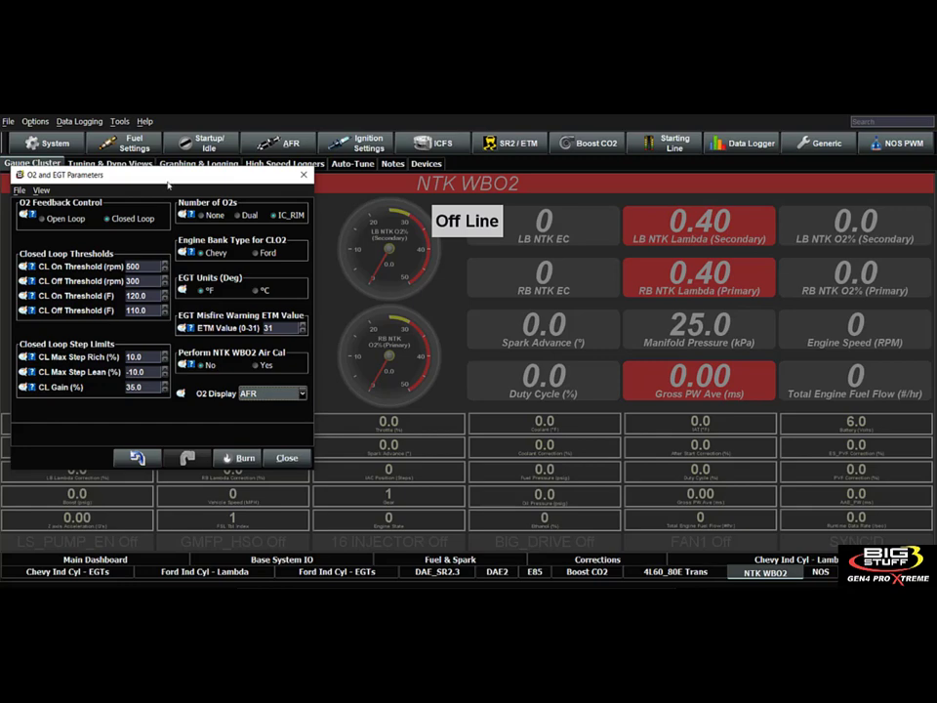
left_click_drag(141, 180, 273, 178)
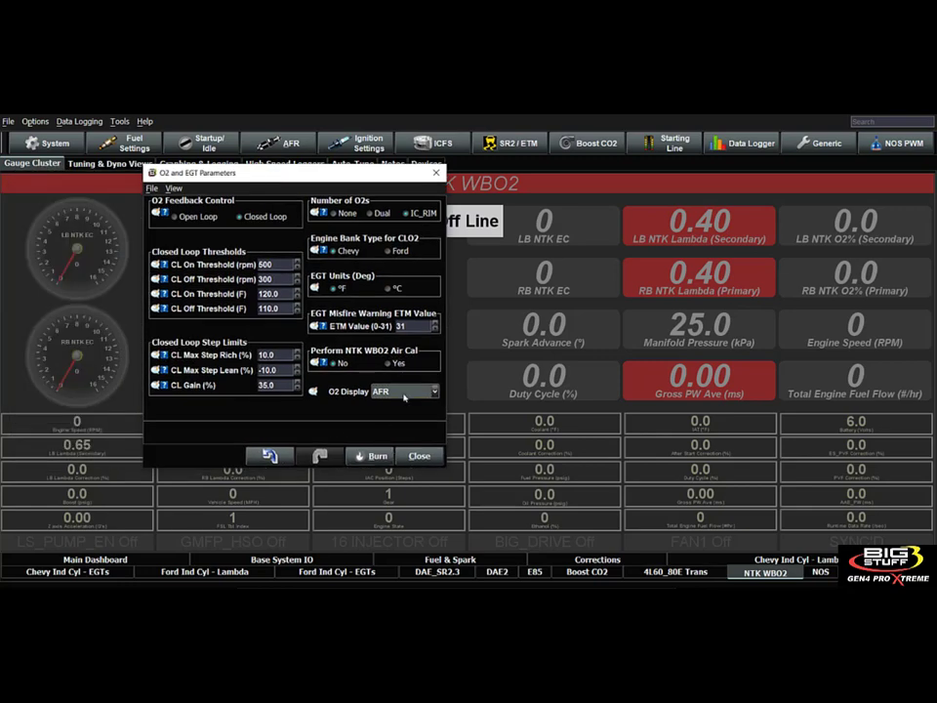
left_click(419, 455)
Open the O2 and EGT Configuration and enlarge its window so all sensor and EGT columns are readable.
left_click(291, 144)
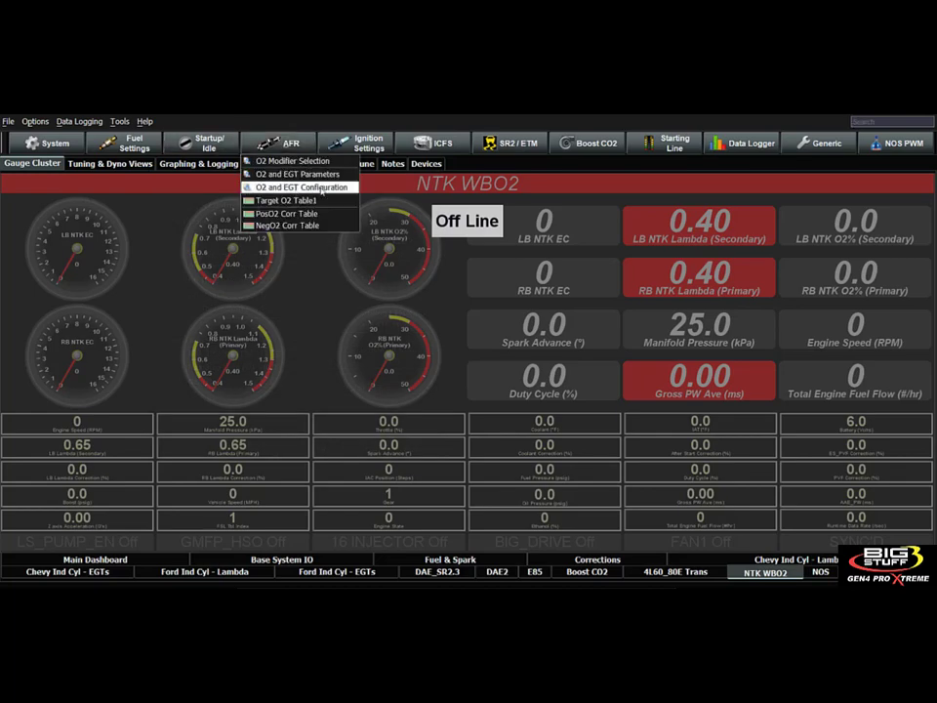
left_click(323, 187)
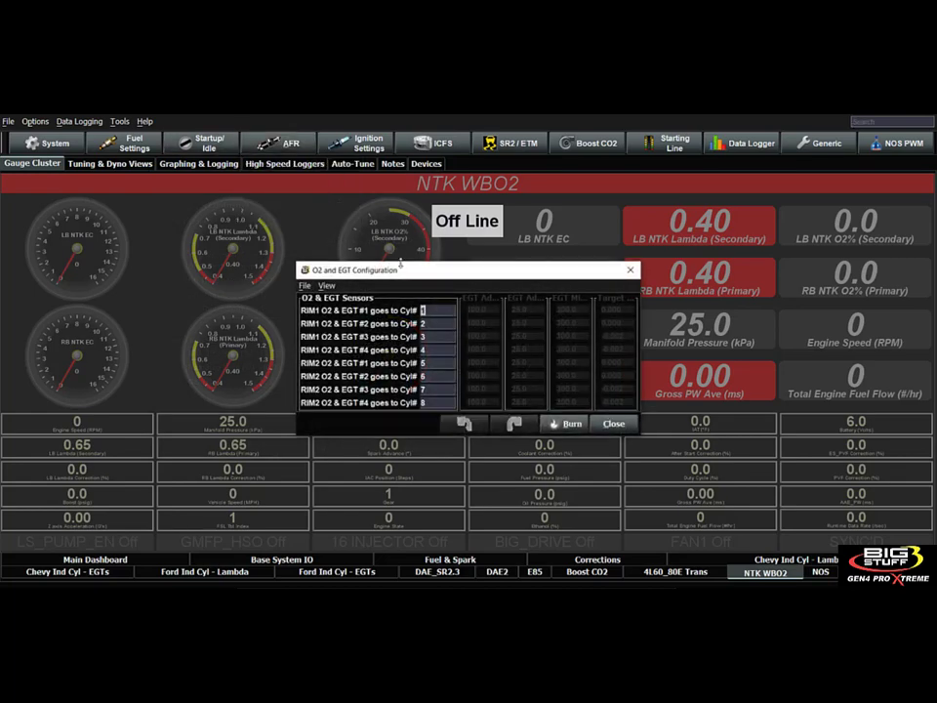
left_click_drag(284, 214, 233, 170)
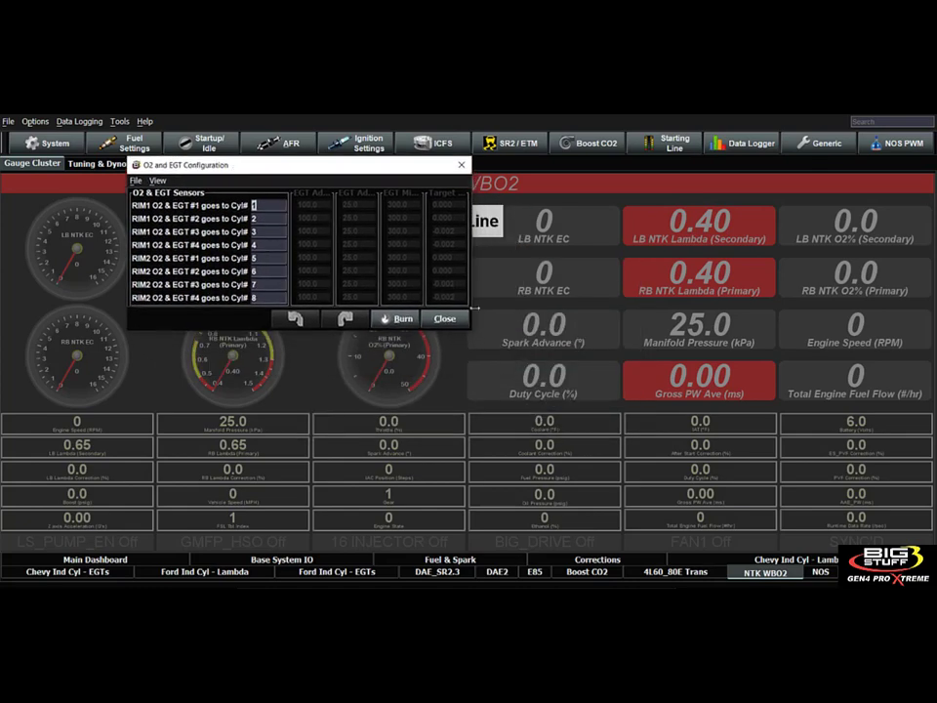
left_click_drag(472, 332, 794, 549)
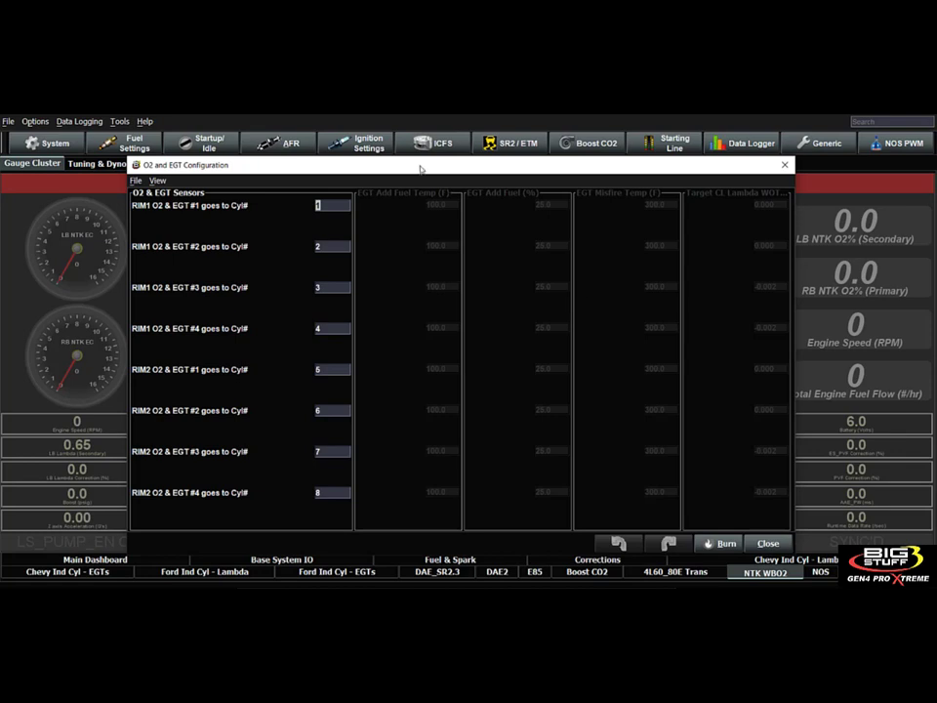
left_click_drag(415, 164, 435, 157)
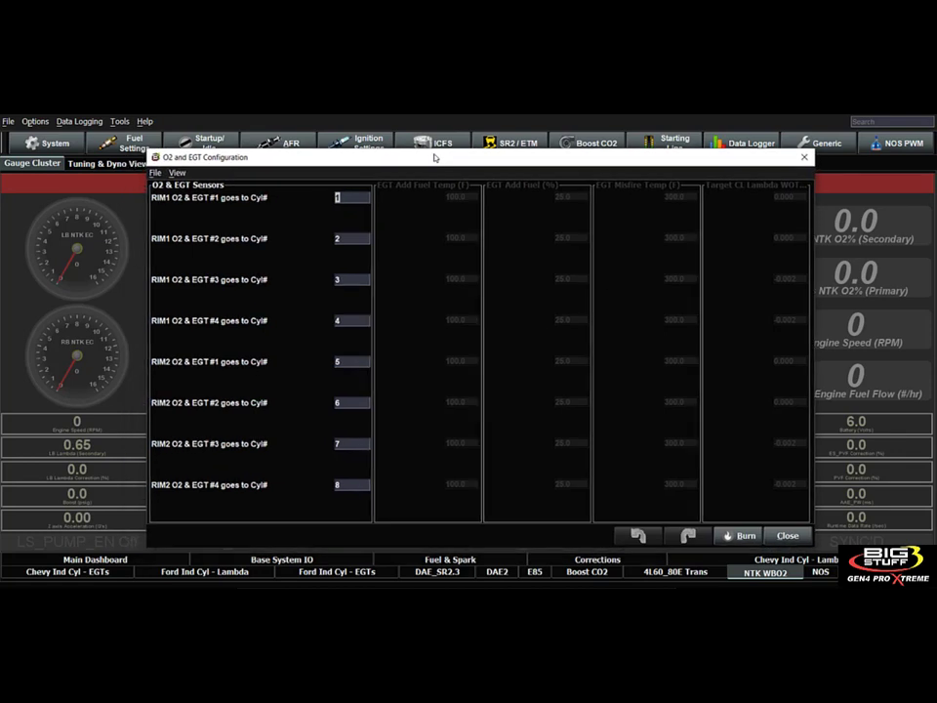
left_click_drag(435, 157, 435, 173)
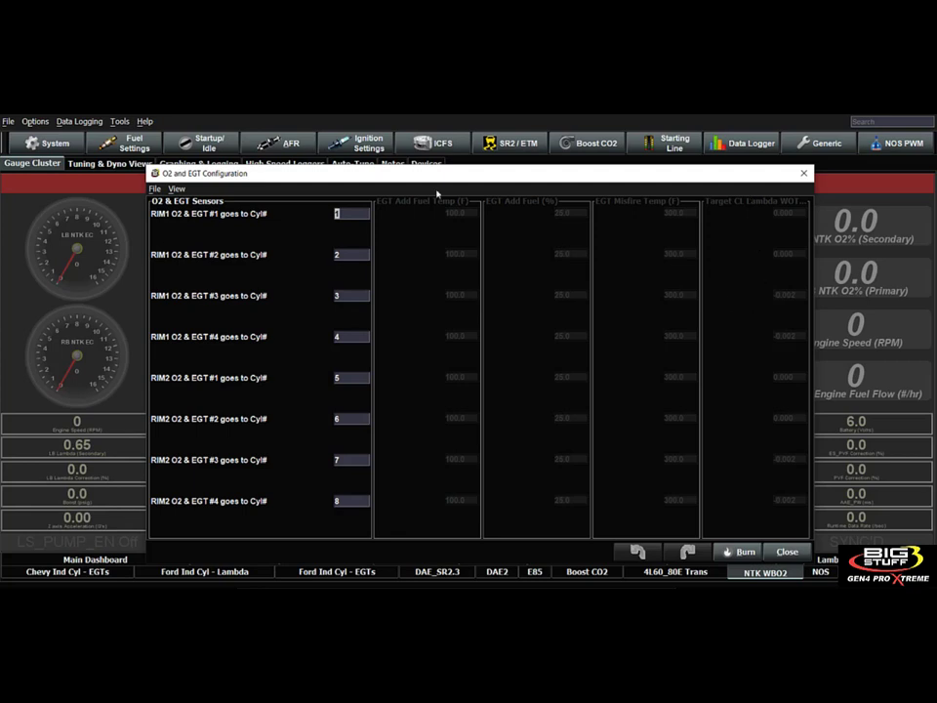
Open the Fuel Modifier Selection and read the help note on the WOT Cyl Lambda Offset Correction.
left_click(132, 147)
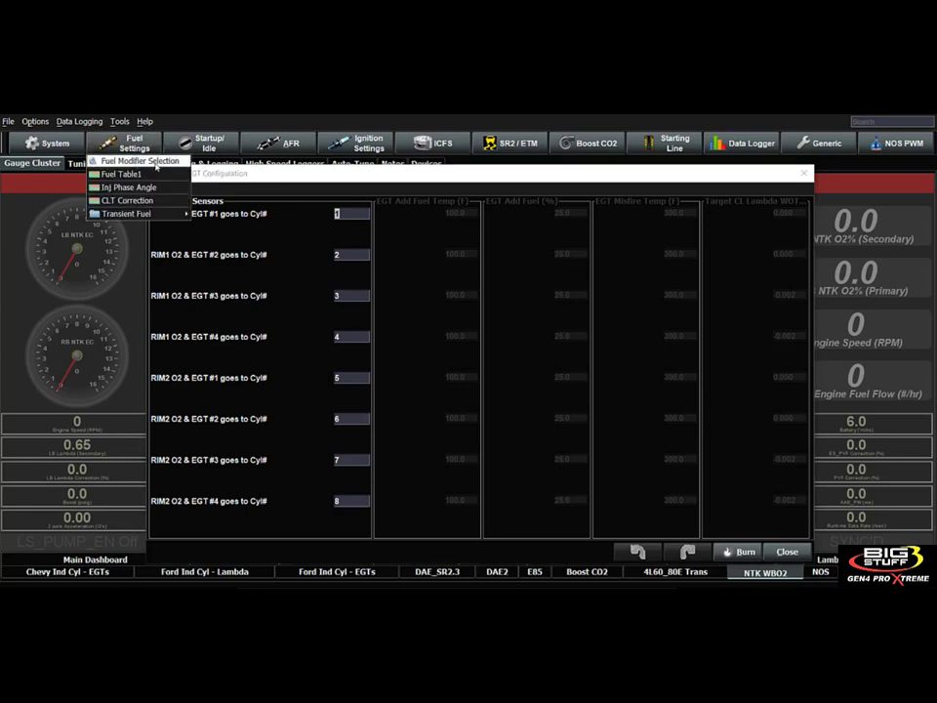
left_click(139, 161)
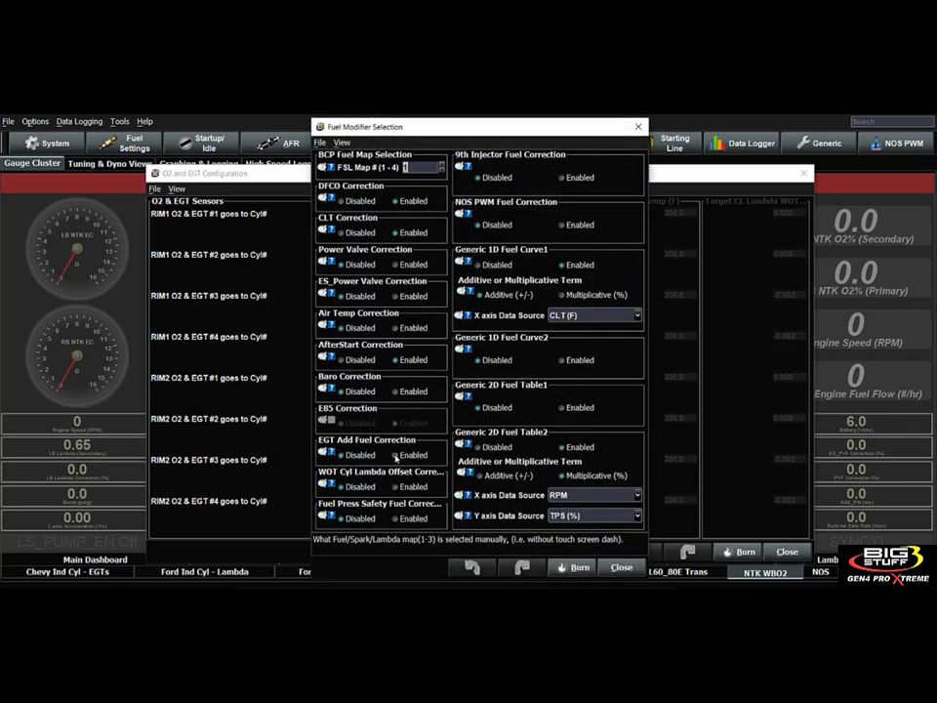
mouse_move(331, 454)
mouse_move(332, 486)
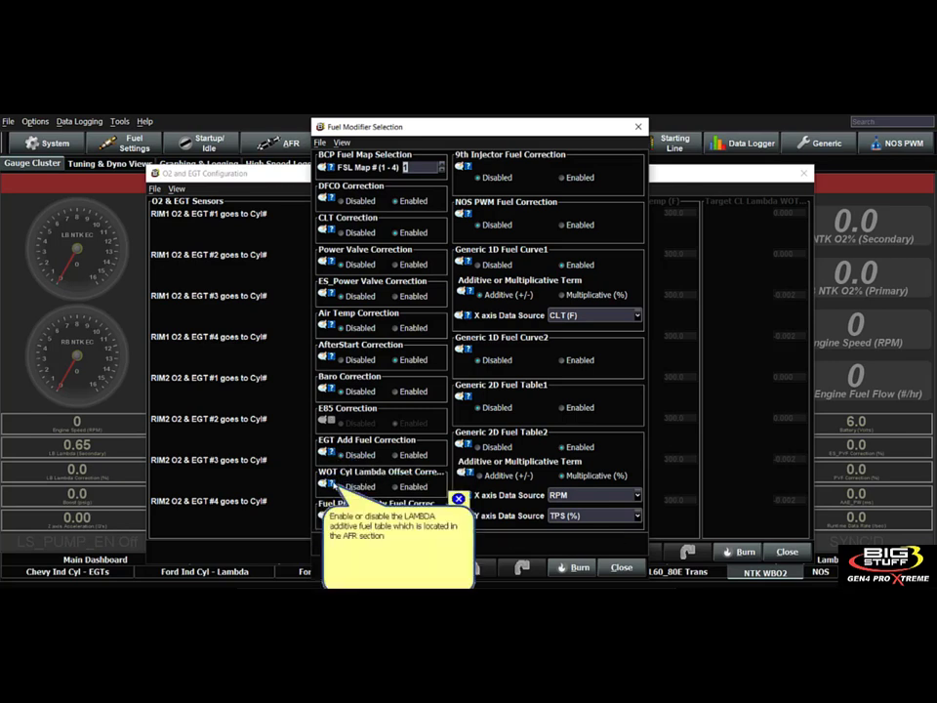
left_click(459, 498)
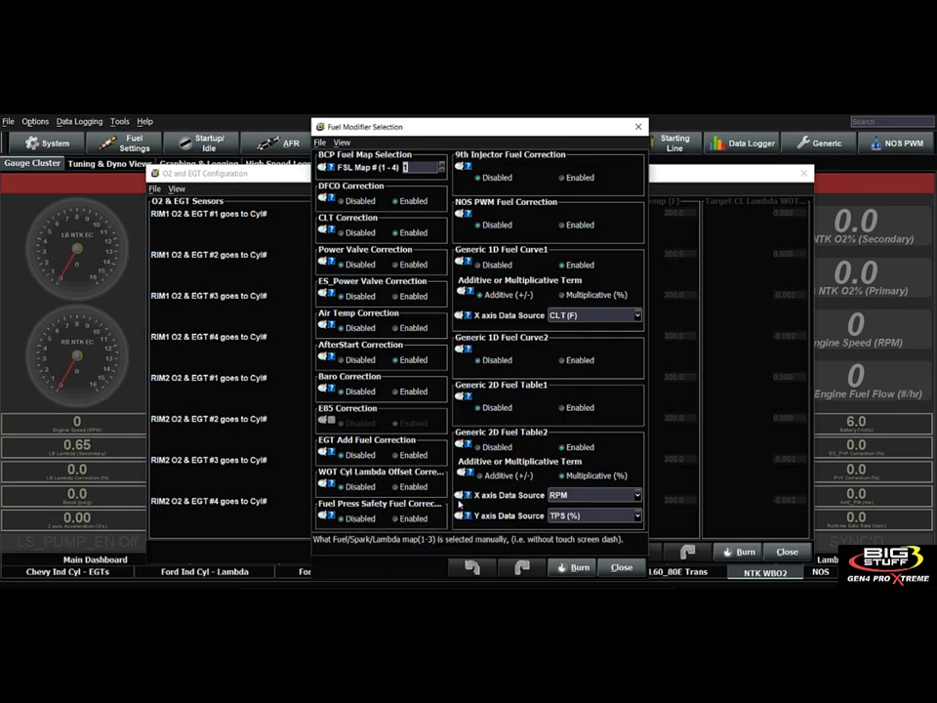
Enable the EGT Add Fuel Correction and the WOT Cyl Lambda Offset Correction and close the Fuel Modifier Selection.
left_click_drag(273, 143, 166, 114)
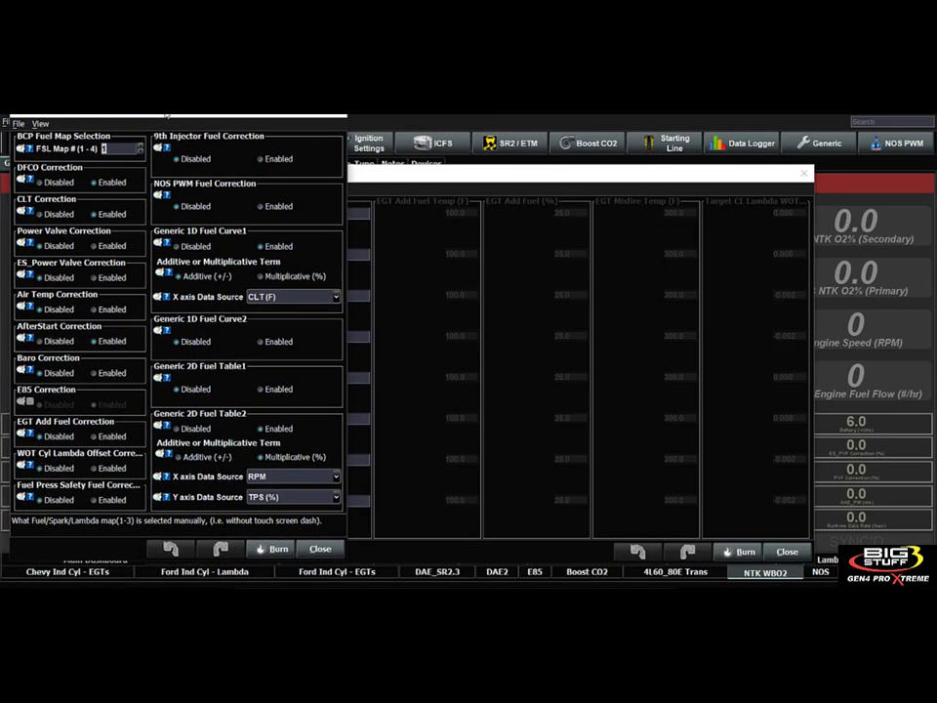
left_click(94, 436)
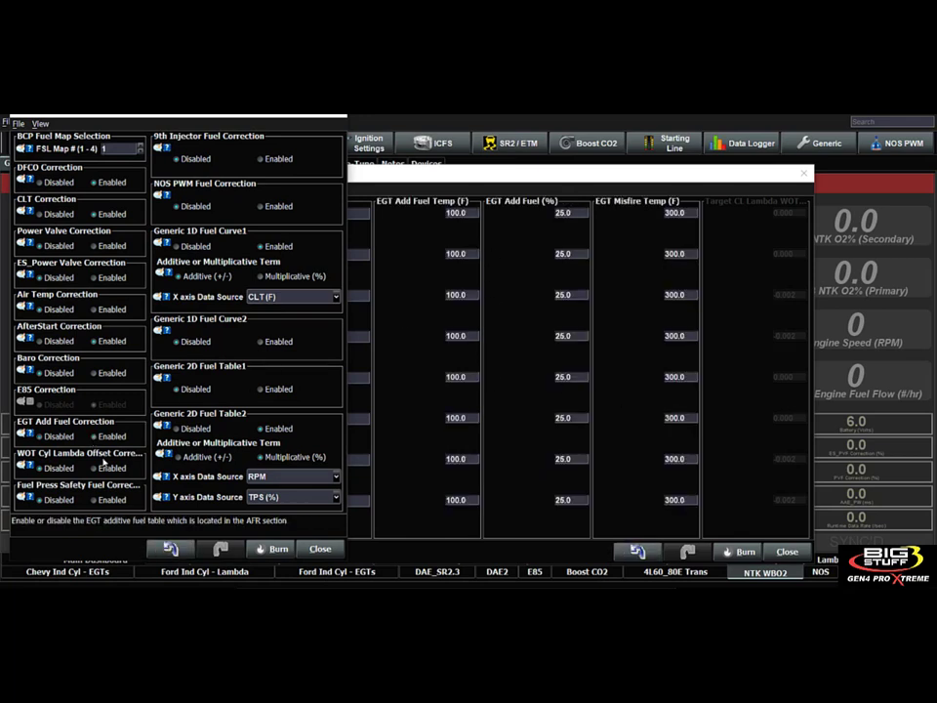
left_click(94, 468)
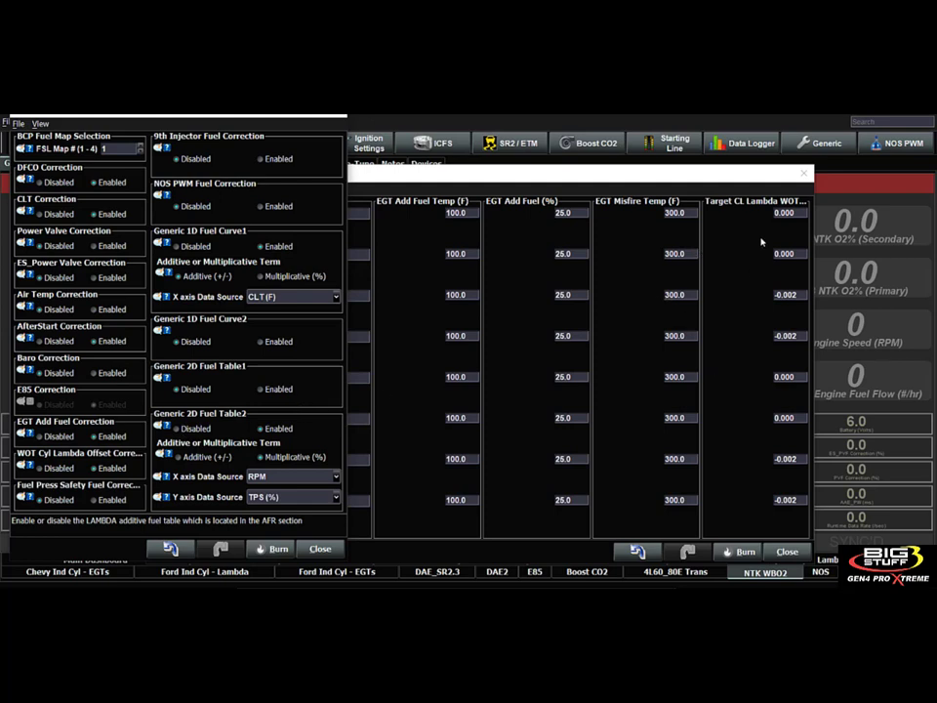
left_click(338, 115)
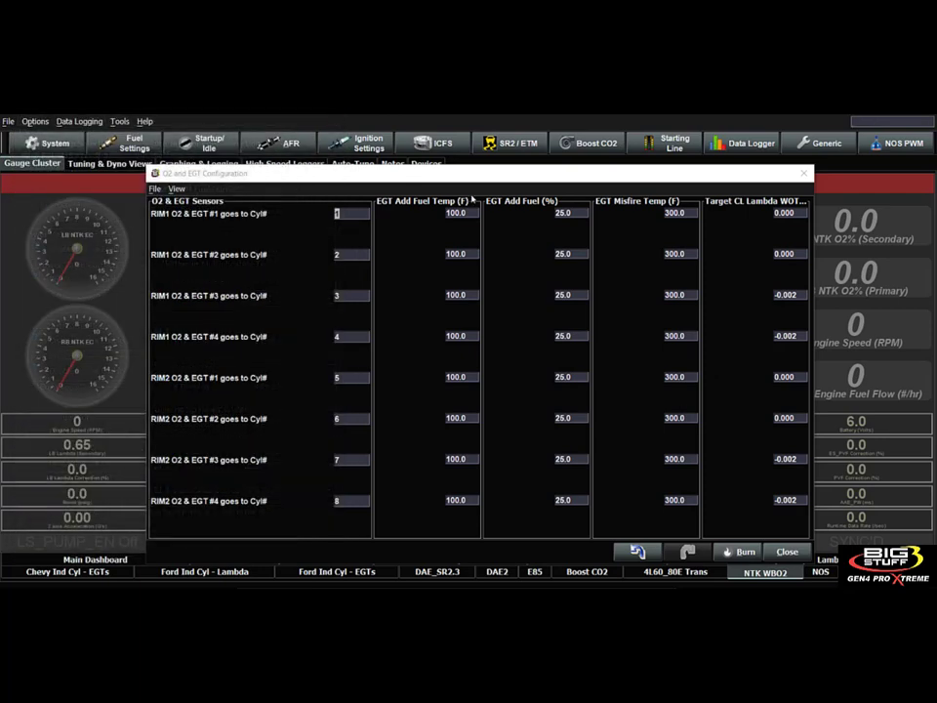
Close the O2 and EGT Configuration and compare the Chevy and Ford individual cylinder EGT dashboards, ending on the Chevy one.
left_click_drag(458, 179, 475, 155)
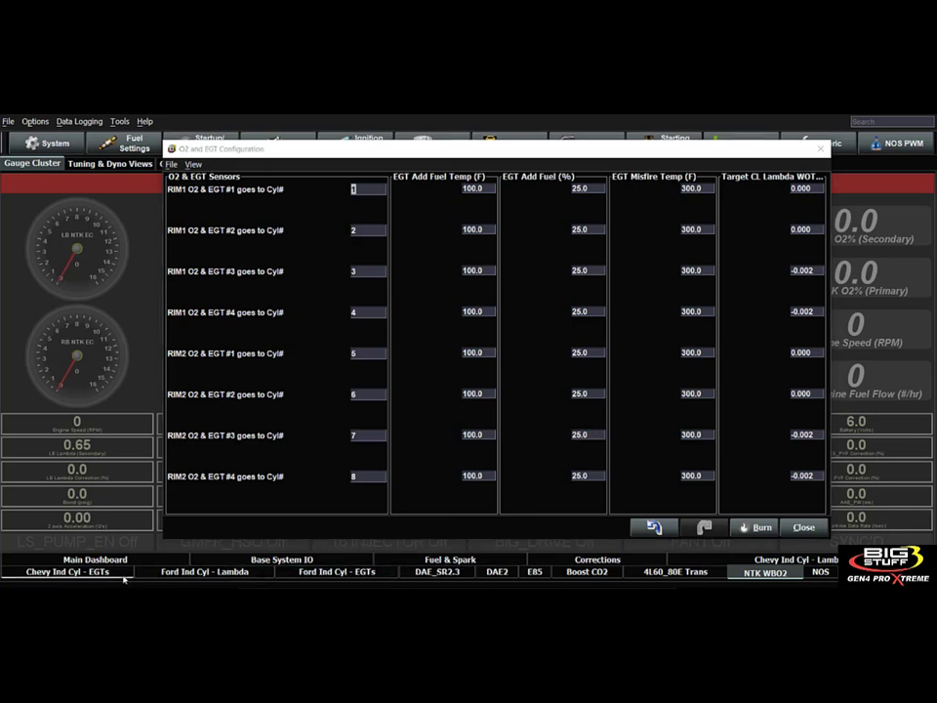
left_click(68, 572)
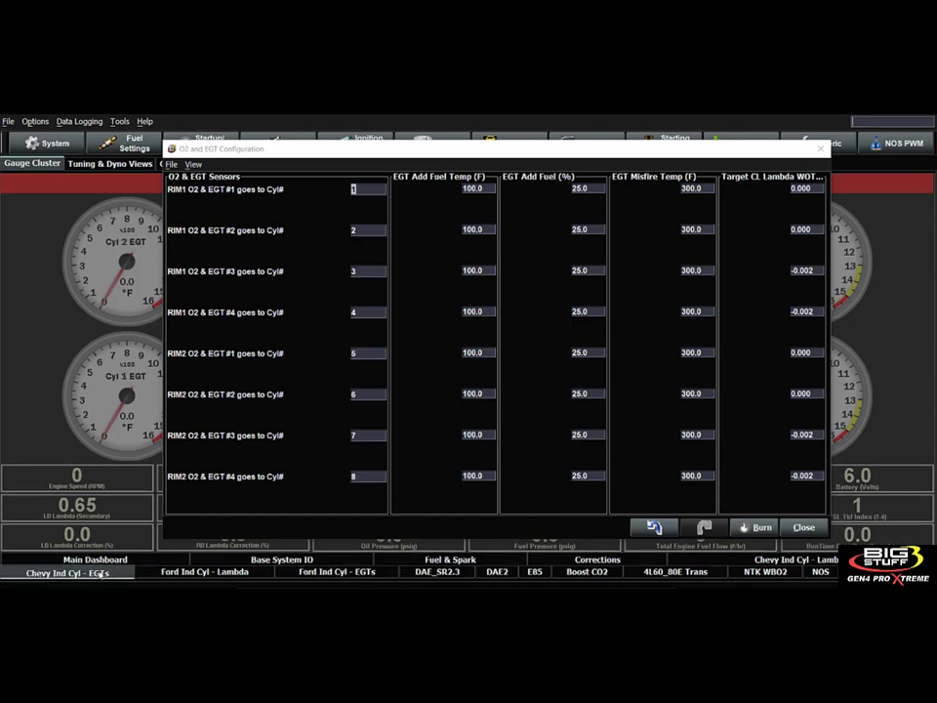
left_click(809, 527)
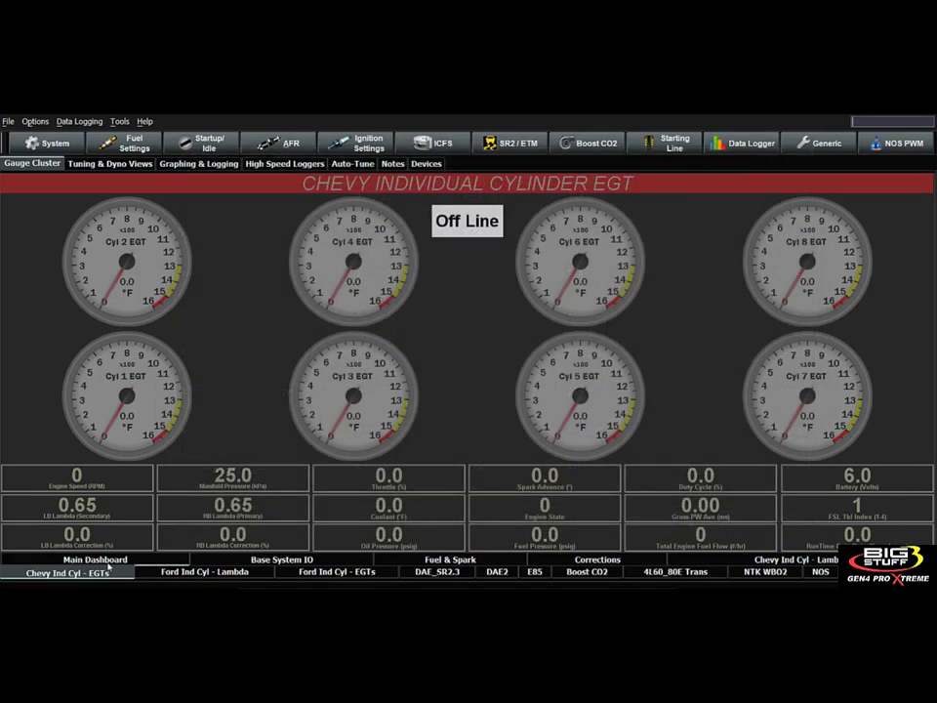
left_click(316, 573)
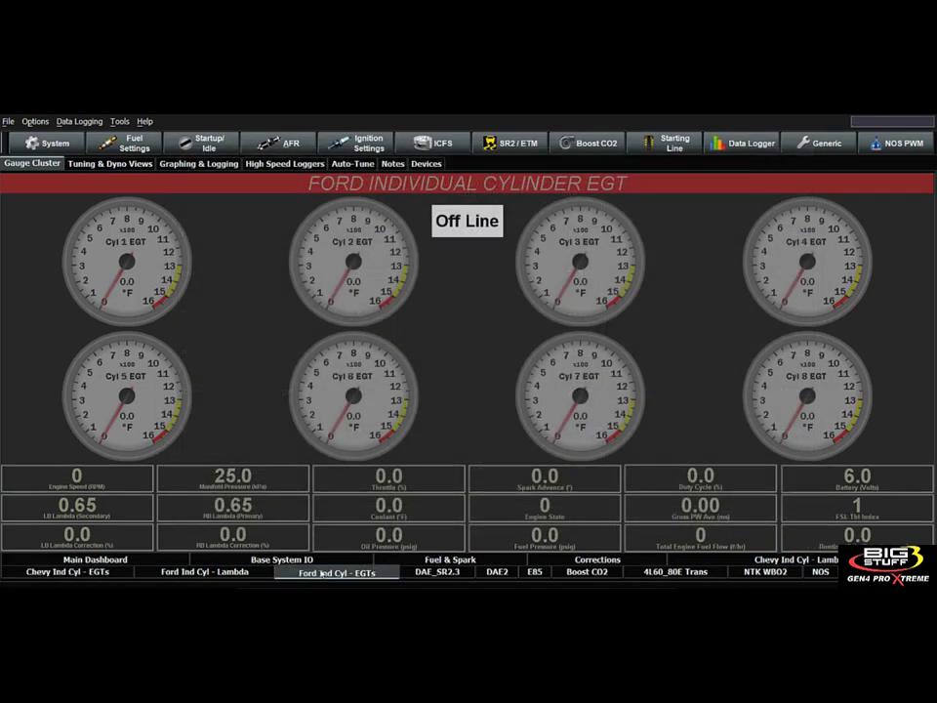
left_click(116, 576)
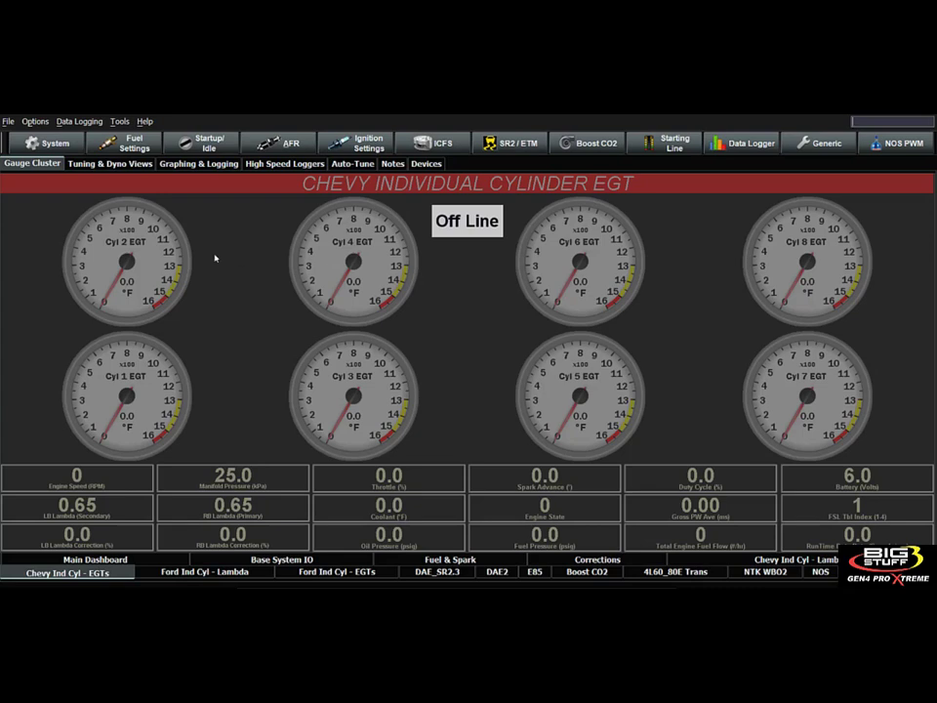
Open the O2 and EGT Configuration again and enlarge its window so all sensor and EGT columns can be edited.
left_click(277, 146)
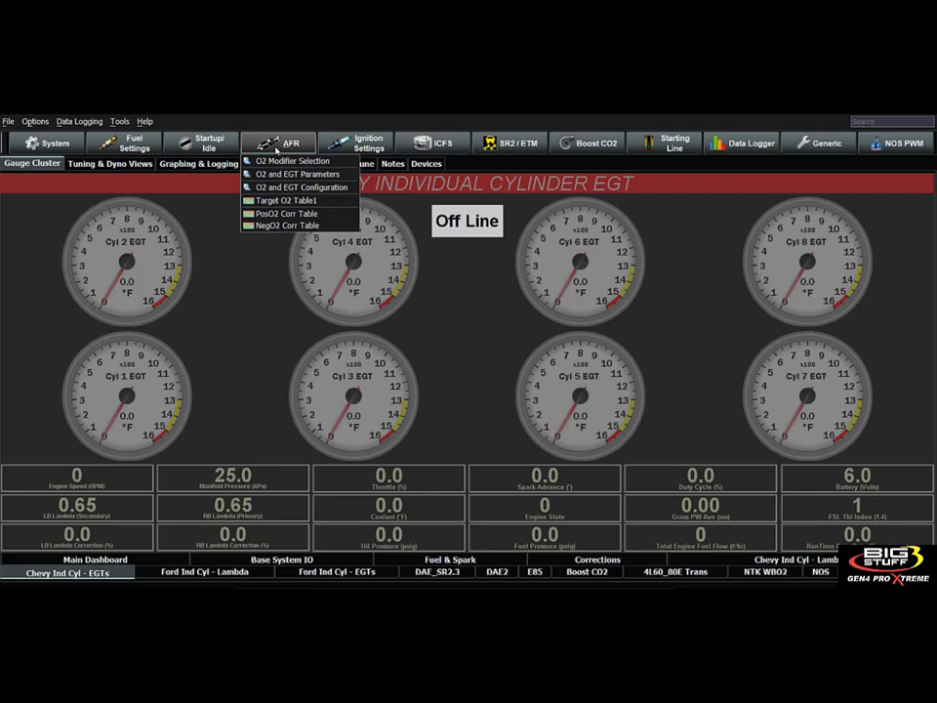
left_click(282, 187)
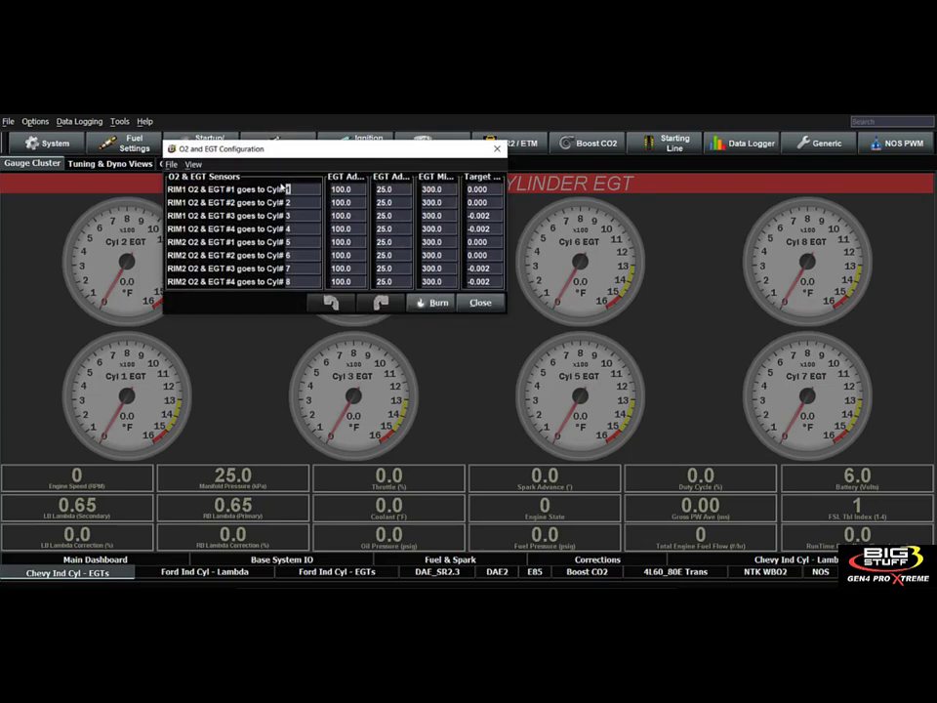
left_click(293, 229)
left_click_drag(327, 151, 411, 140)
left_click_drag(589, 303, 872, 525)
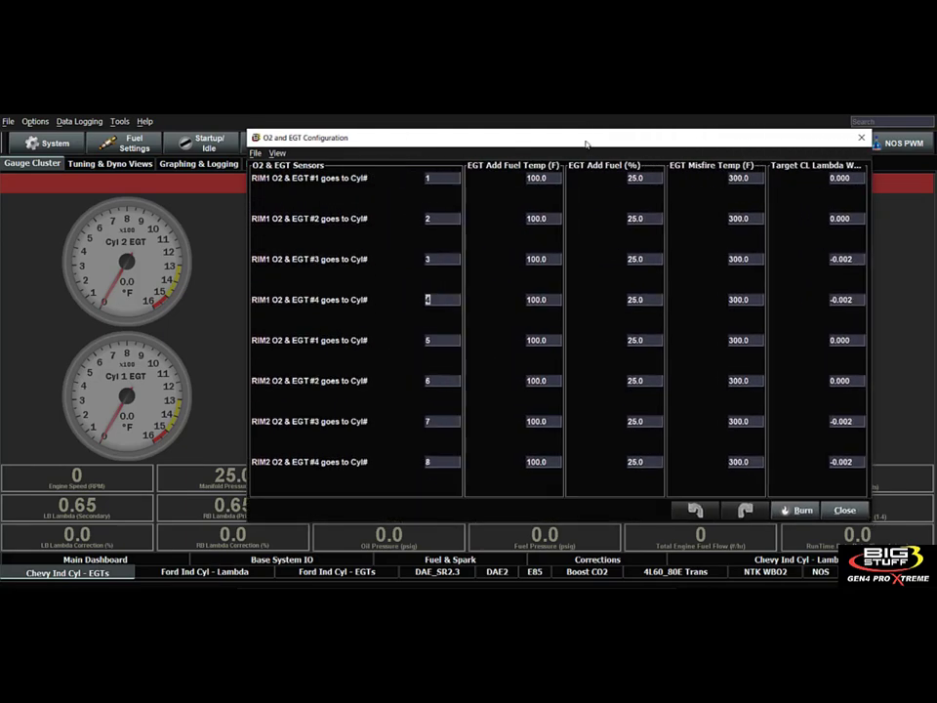
left_click_drag(586, 139, 450, 125)
Set the EGT Add Fuel Temp for the cylinder 1 sensor (RIM1 #1) to 1600 °F.
left_click(400, 163)
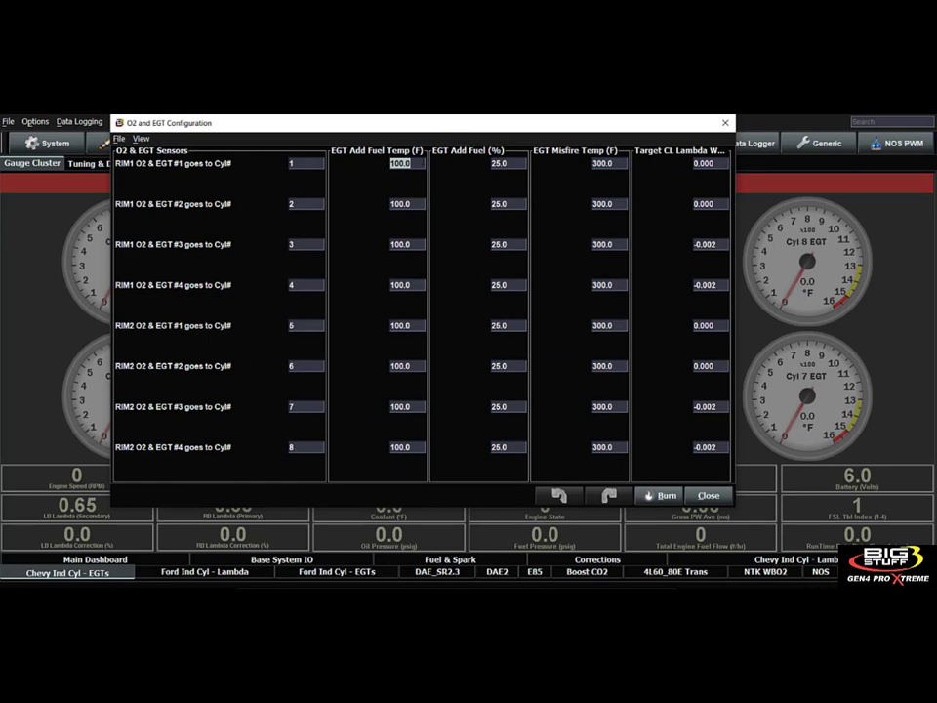
type("1600")
key("Return")
left_click(504, 163)
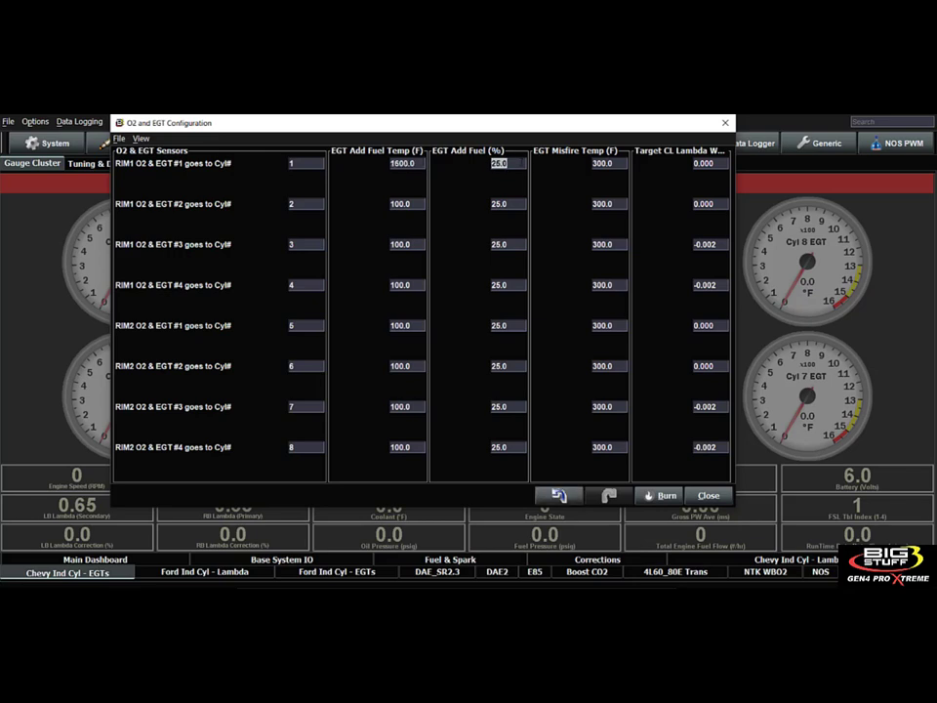
Set the cylinder 1 sensor's EGT Add Fuel Temp to 1800 °F and its EGT Misfire Temp to 1950 °F.
key("shift+Tab")
type("1800")
key("Tab")
key("Tab")
type("1950")
key("Return")
double_click(605, 164)
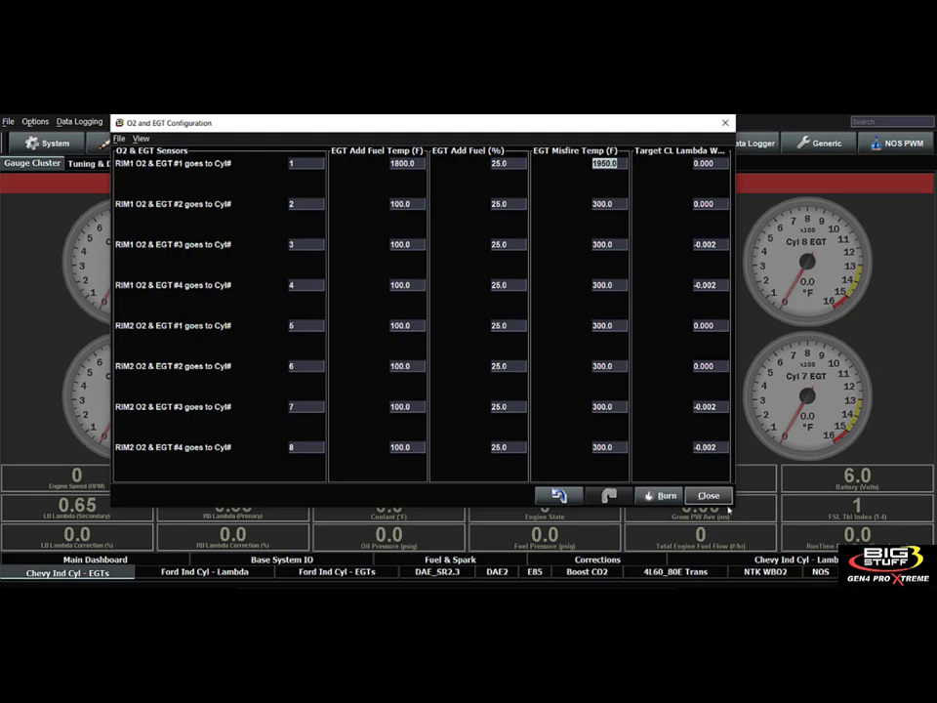
Widen the configuration window to show the full column titles and set cylinder 1's Target CL Lambda WOT Offset to 0.050.
left_click_drag(733, 505, 906, 516)
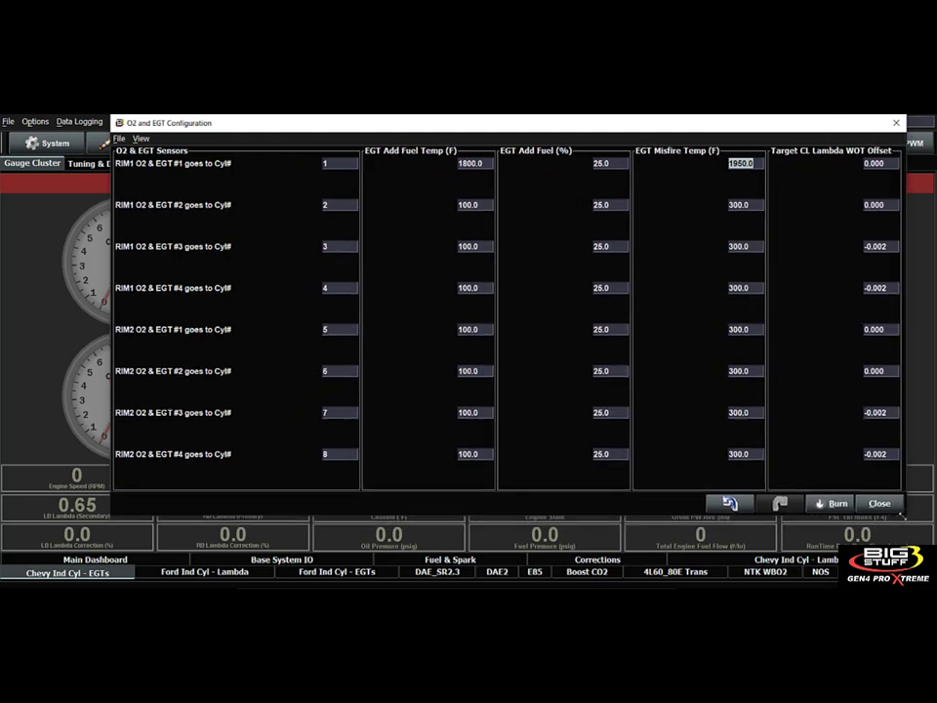
left_click_drag(488, 125, 403, 119)
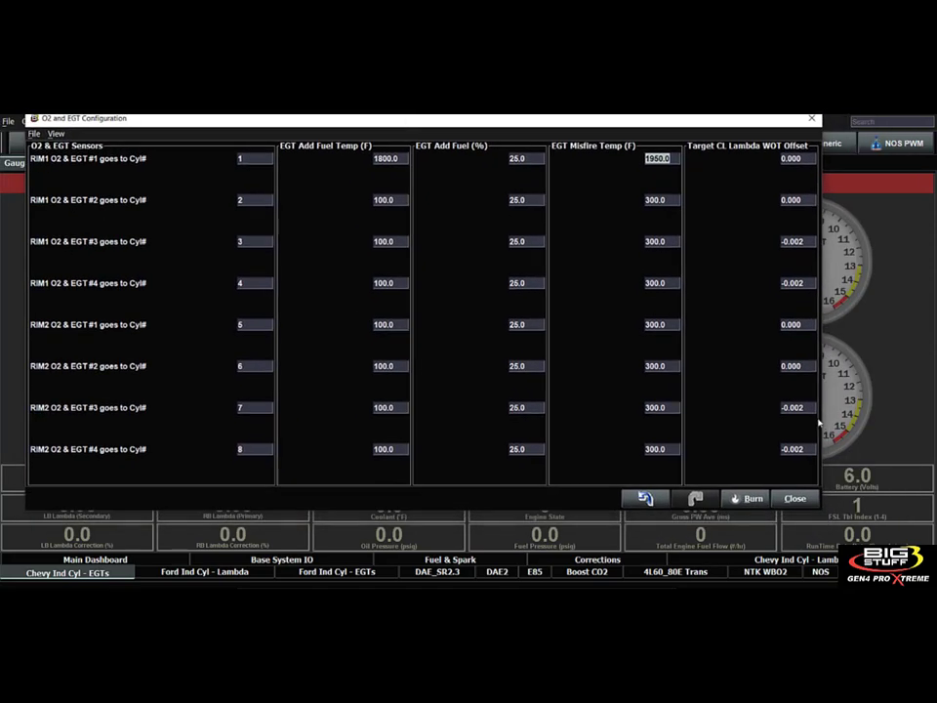
left_click_drag(821, 511, 872, 543)
key("Tab")
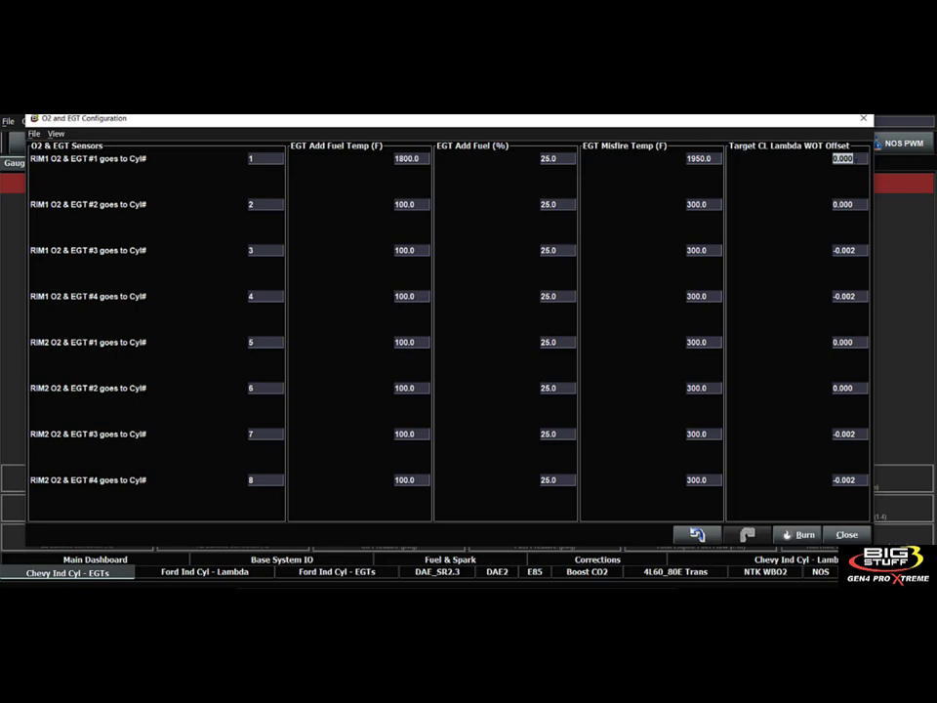
left_click(856, 160)
key("BackSpace")
key("BackSpace")
type("50")
Set cylinder 2's Target CL Lambda WOT Offset to -0.050 and close the O2 and EGT Configuration.
double_click(855, 204)
type("-.050")
key("Return")
left_click(858, 161)
left_click(855, 204)
left_click(846, 534)
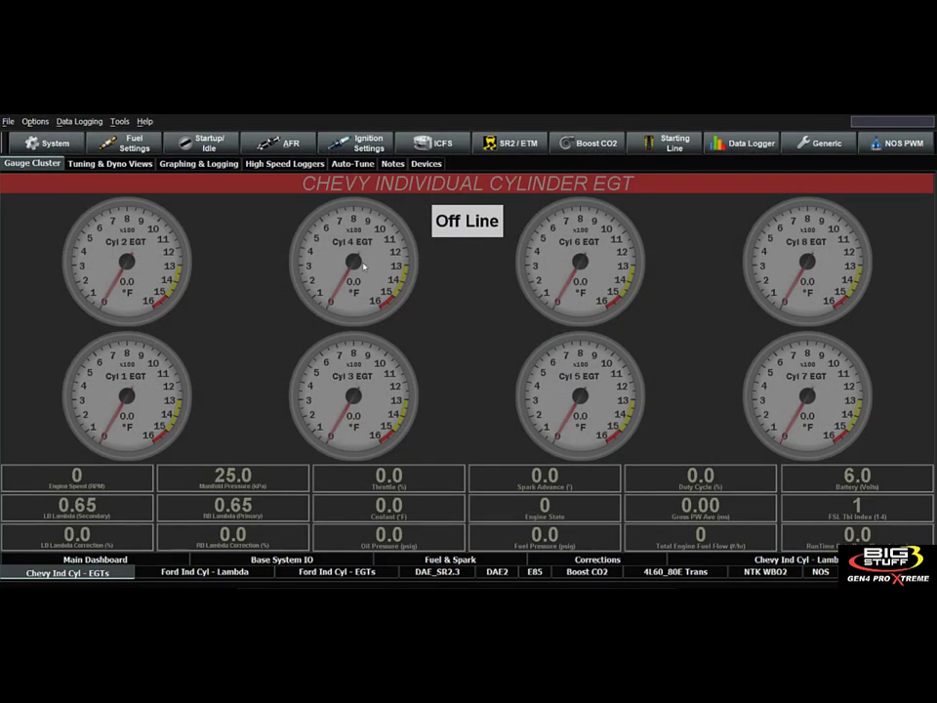
Show the Fuel Modifier Selection and the O2 and EGT Configuration side by side.
left_click(133, 143)
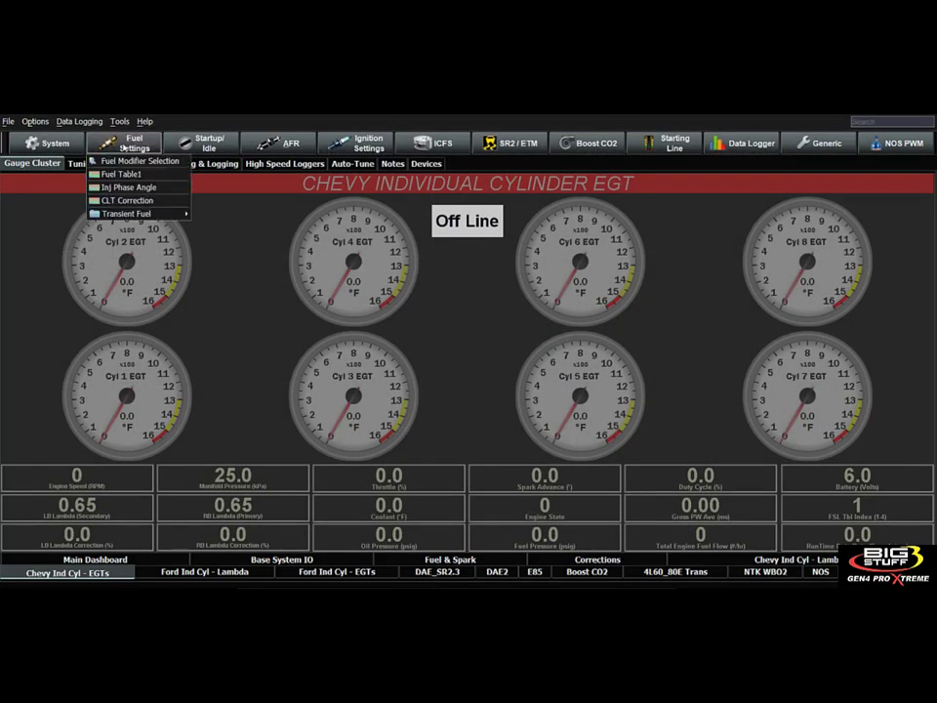
left_click(133, 160)
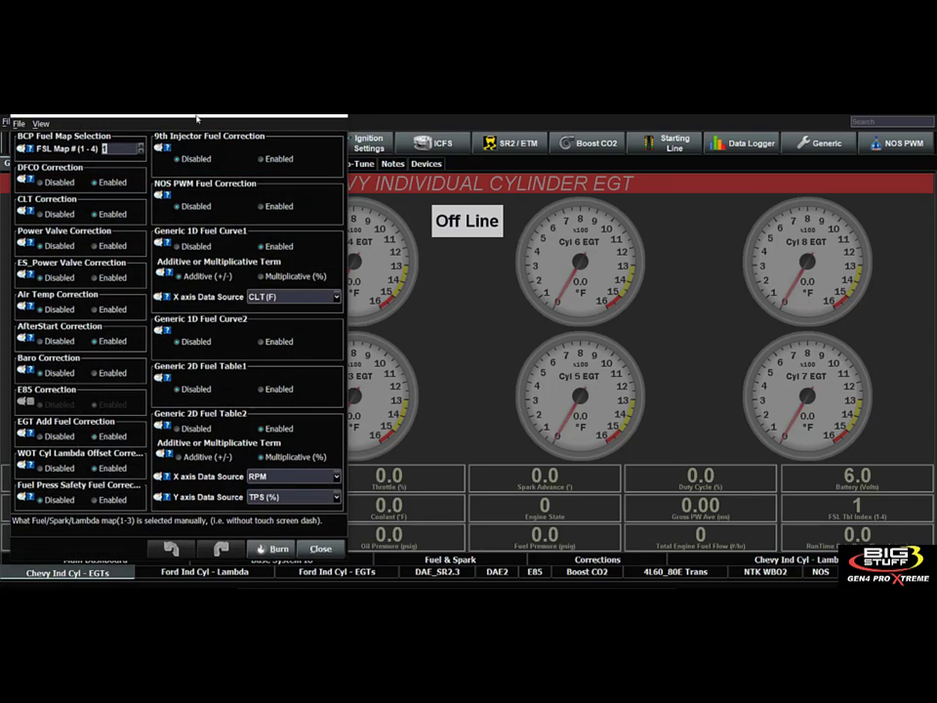
left_click_drag(148, 90, 358, 90)
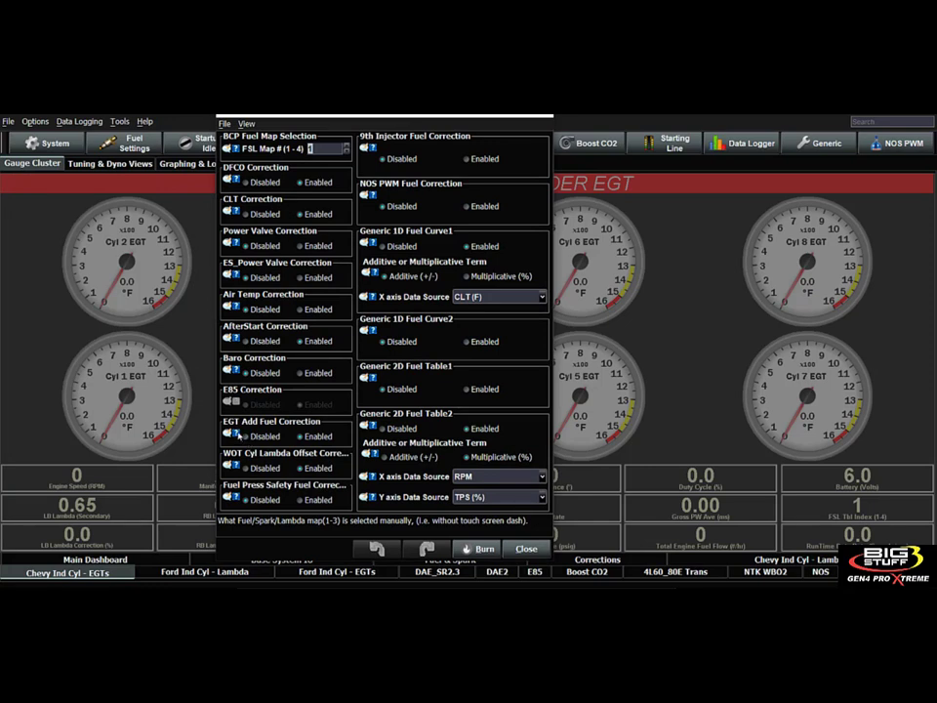
mouse_move(234, 466)
left_click_drag(509, 115, 659, 166)
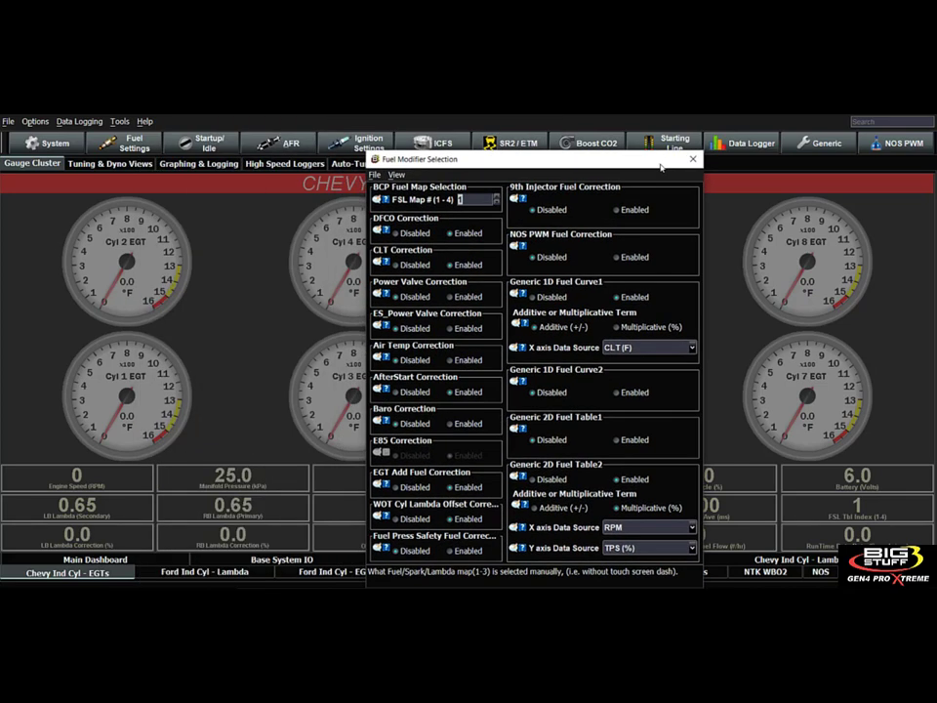
left_click(278, 143)
left_click(300, 186)
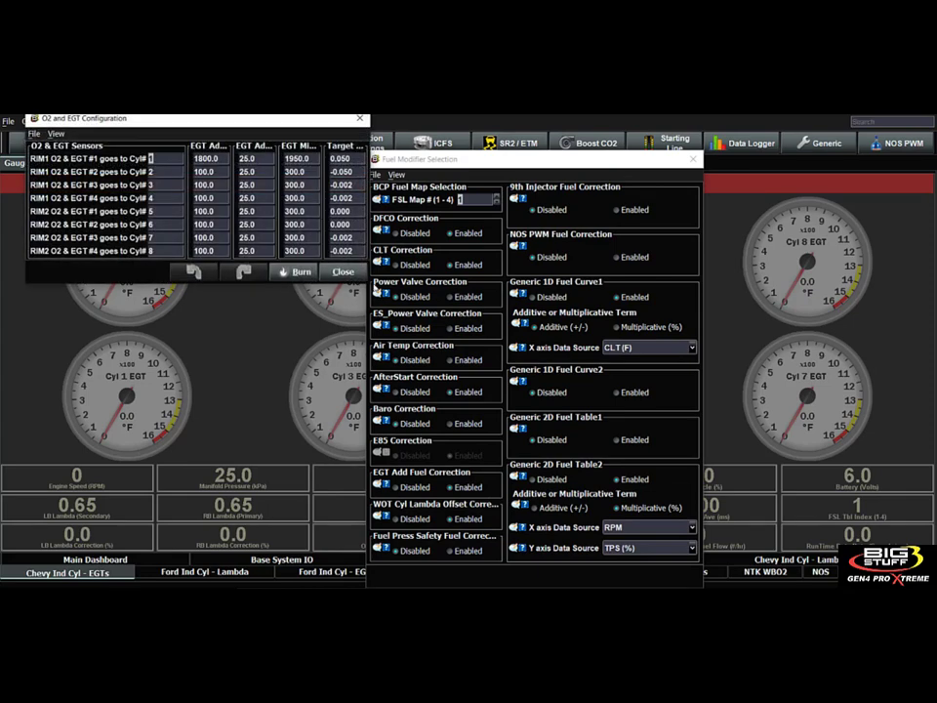
Disable the EGT Add Fuel Correction and the WOT Cyl Lambda Offset Correction, and close both configuration windows.
left_click(417, 484)
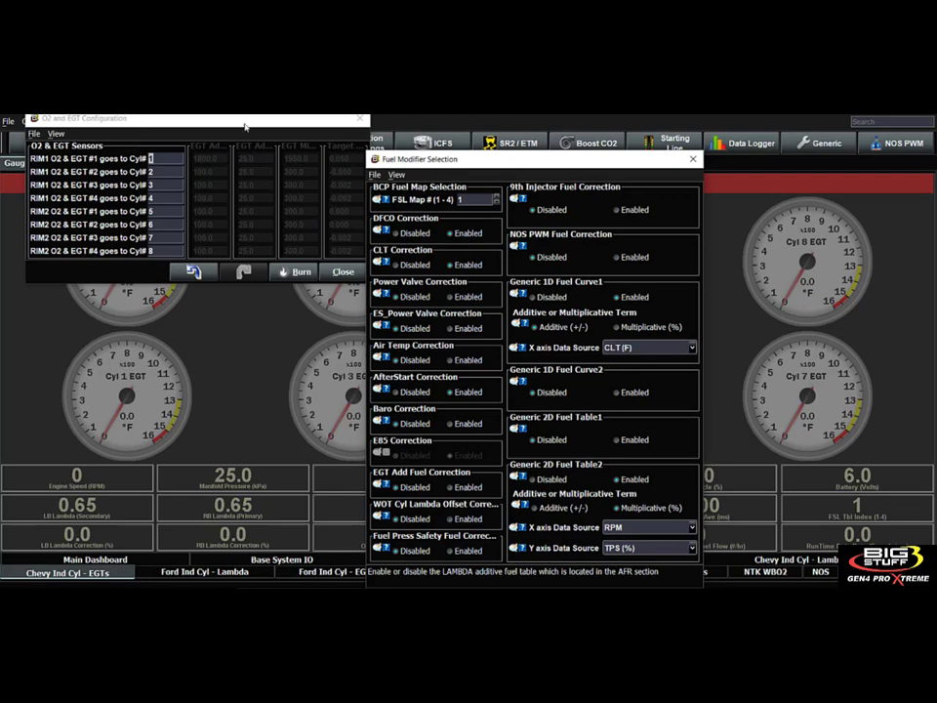
left_click_drag(246, 125, 232, 183)
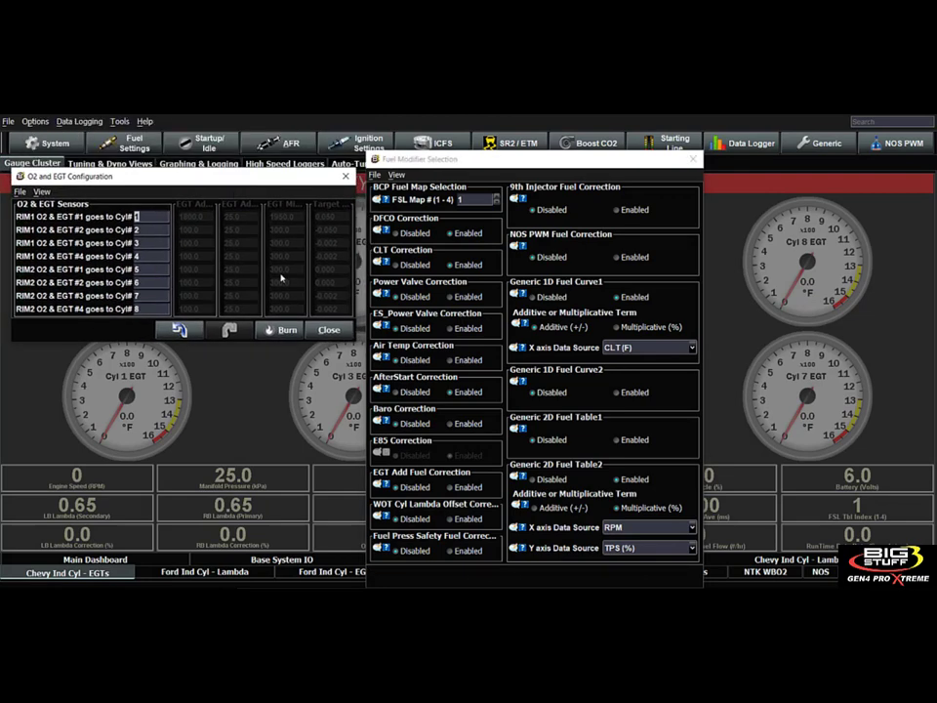
left_click(323, 329)
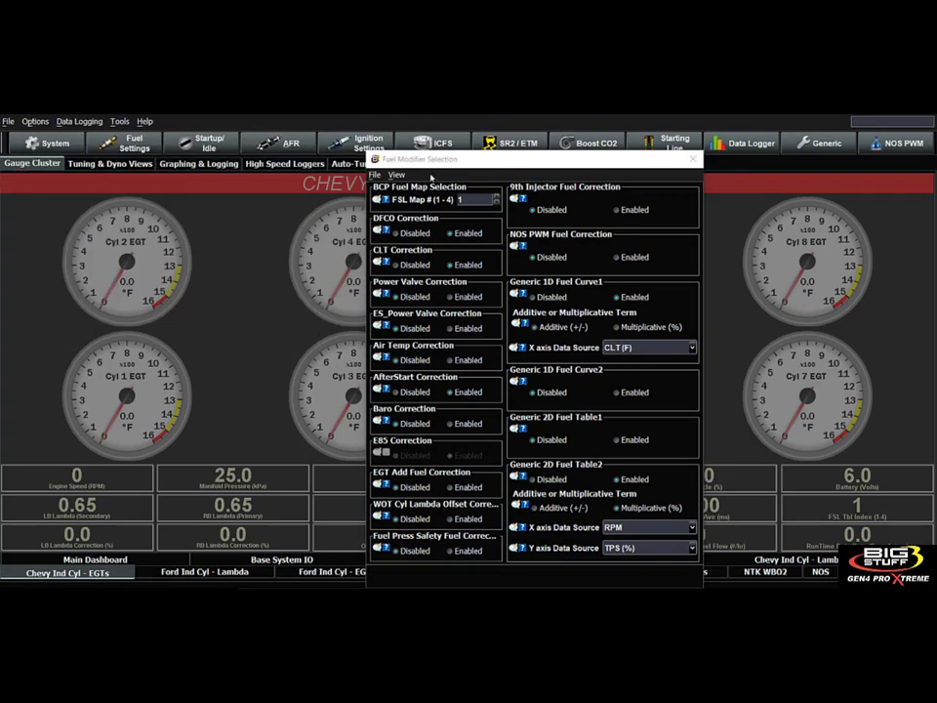
left_click(518, 142)
left_click(693, 162)
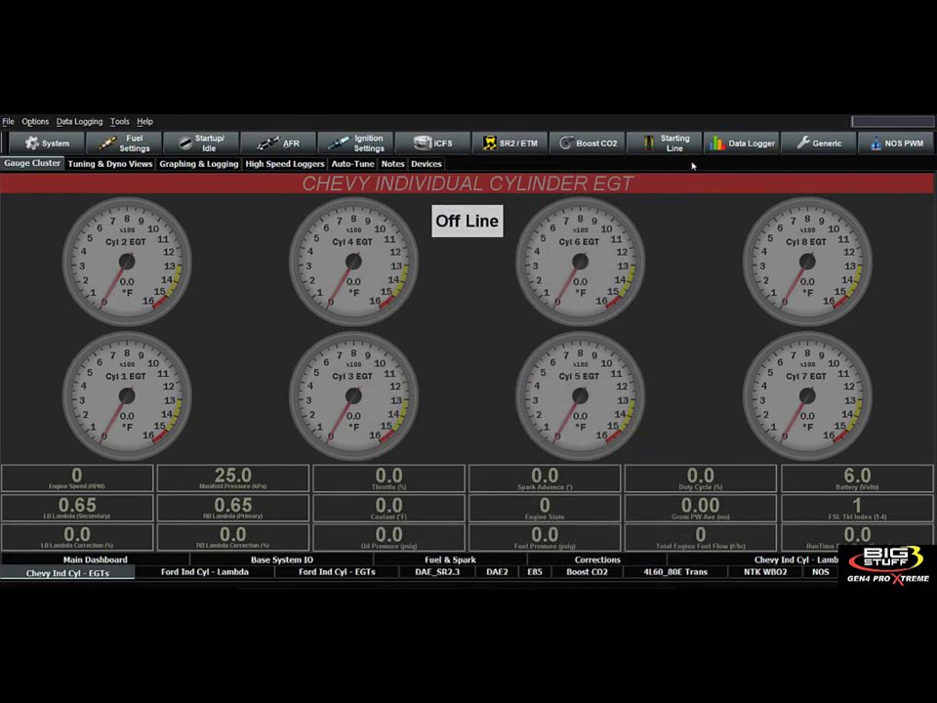
Open Target O2 Table1 and examine the target air-fuel ratios in the rows from 0.0 to 30.0 psig.
left_click(279, 142)
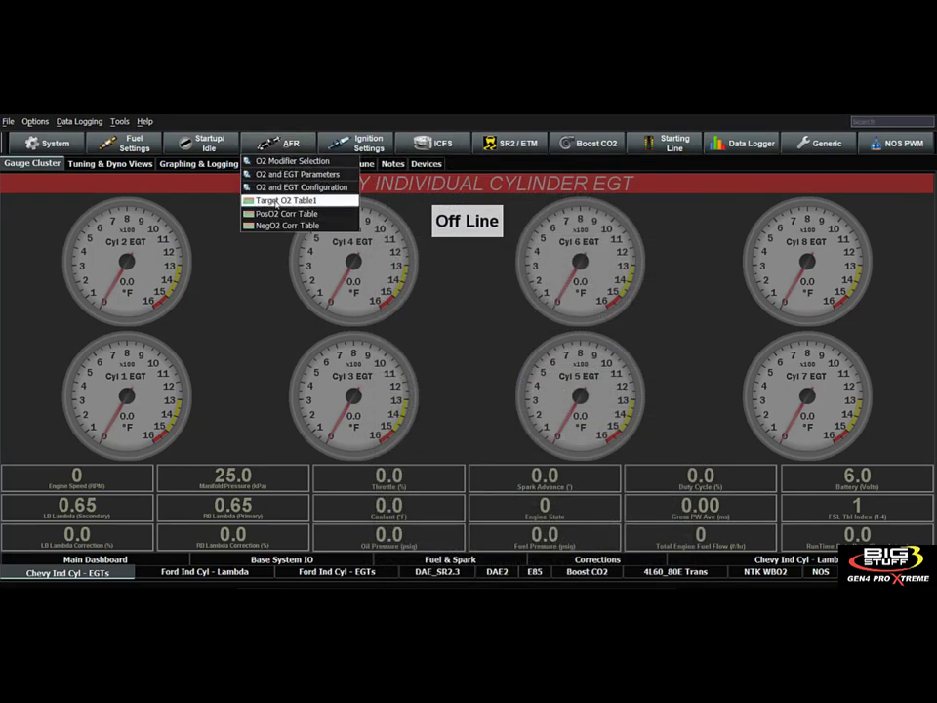
left_click(280, 200)
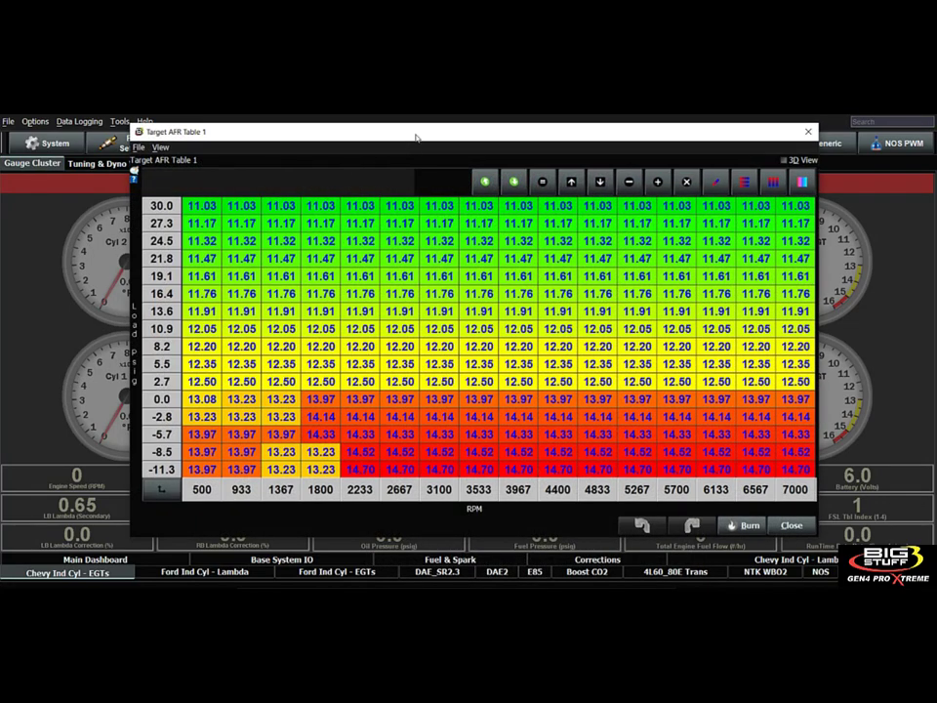
mouse_move(417, 137)
left_mouse_down()
mouse_move(437, 149)
mouse_move(411, 143)
left_mouse_up()
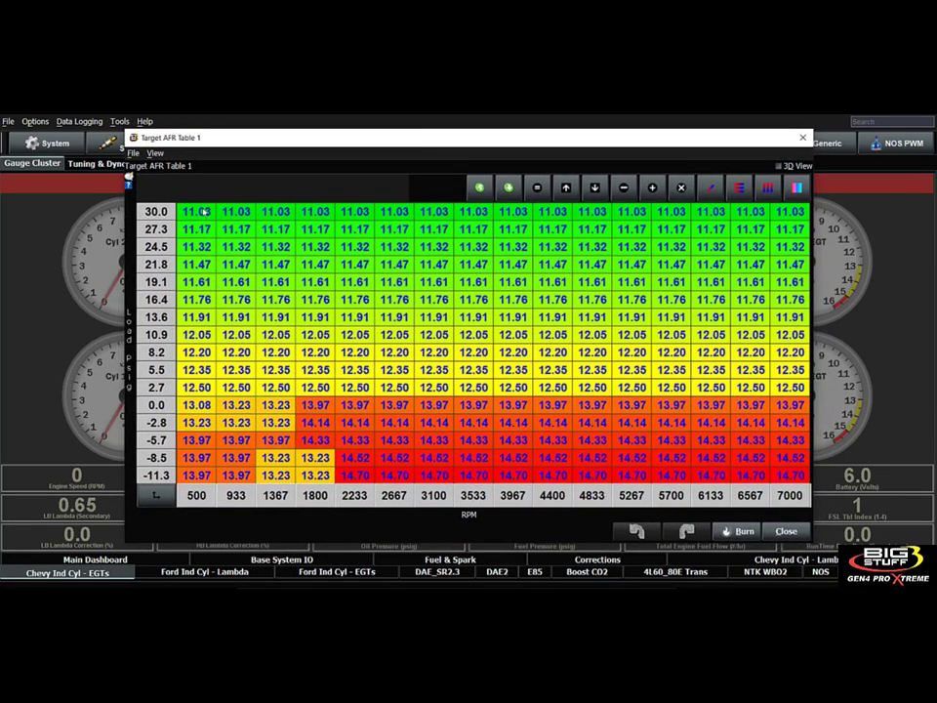
left_click_drag(200, 211, 800, 212)
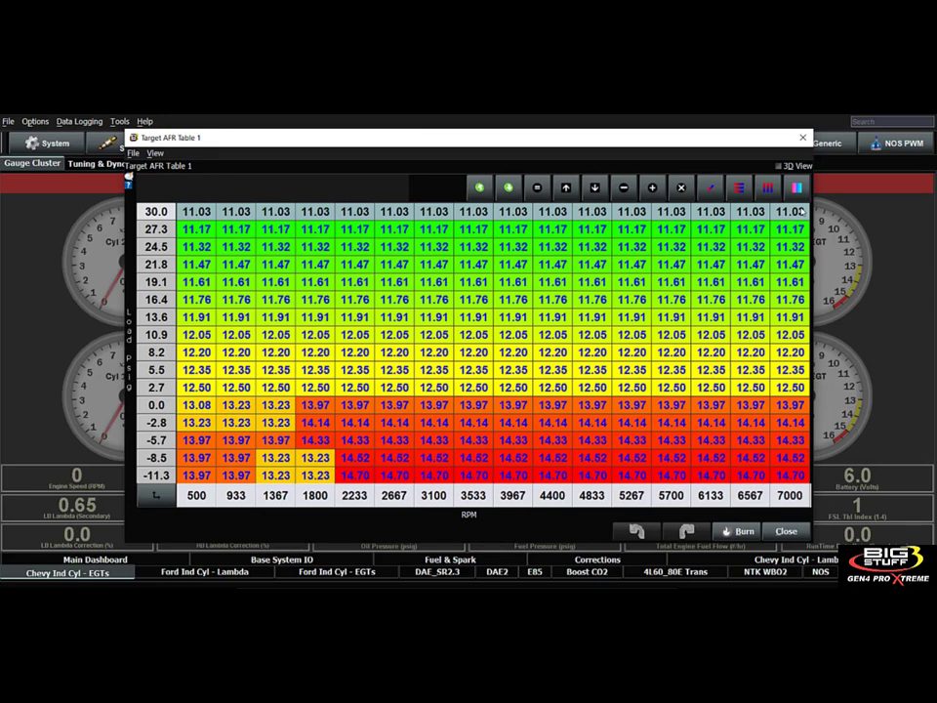
left_click_drag(196, 404, 800, 404)
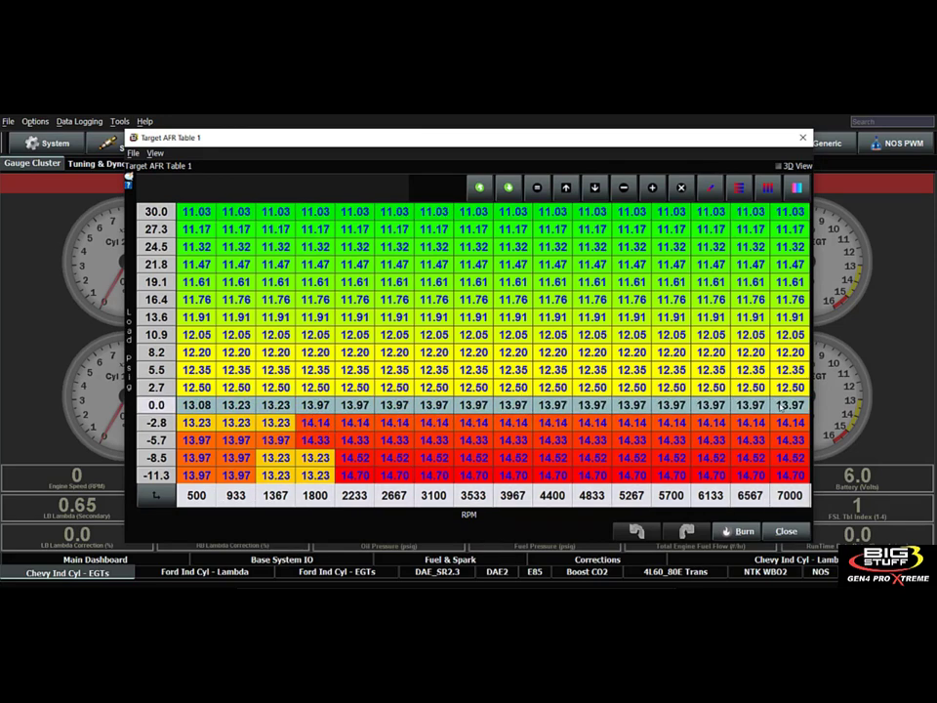
left_click_drag(194, 211, 473, 228)
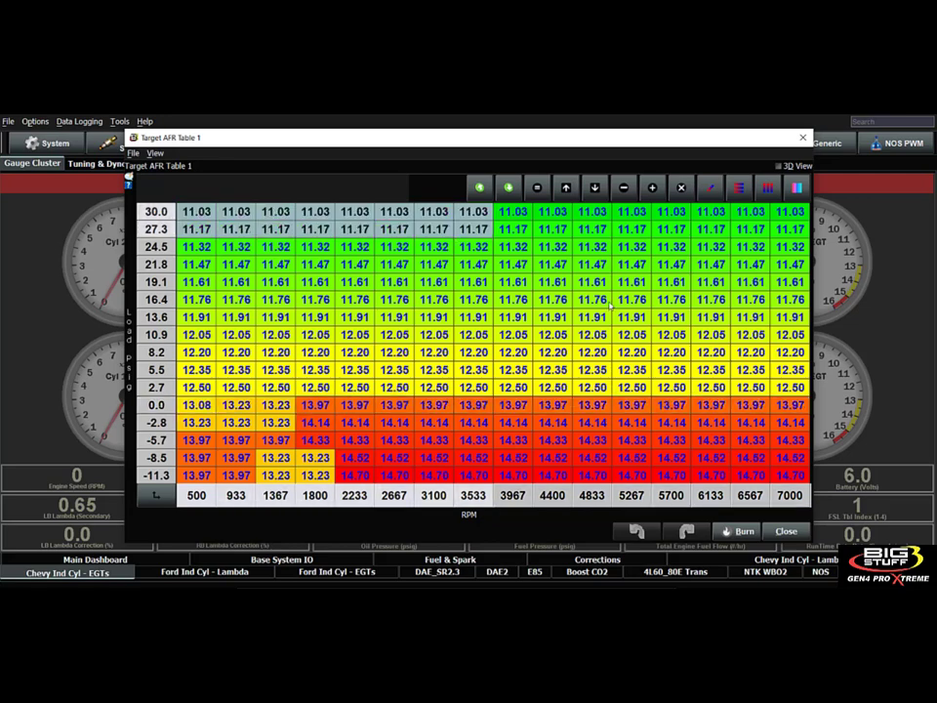
left_click_drag(611, 307, 793, 404)
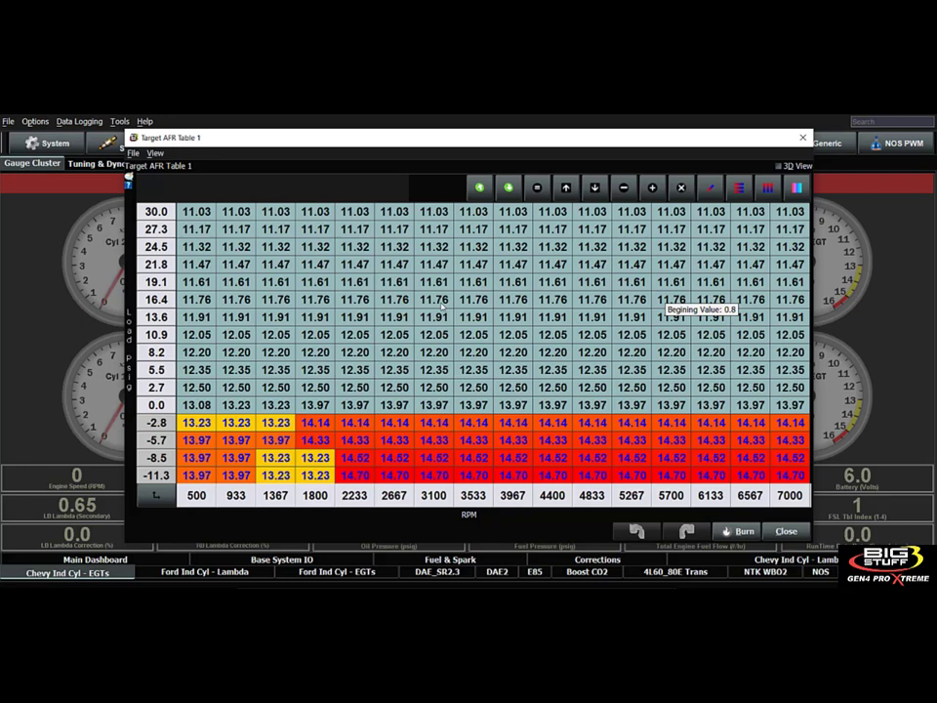
Compare the target ratios at 500 RPM and in the -5.7 and -8.5 psig vacuum cells with the boost area.
left_click(196, 211)
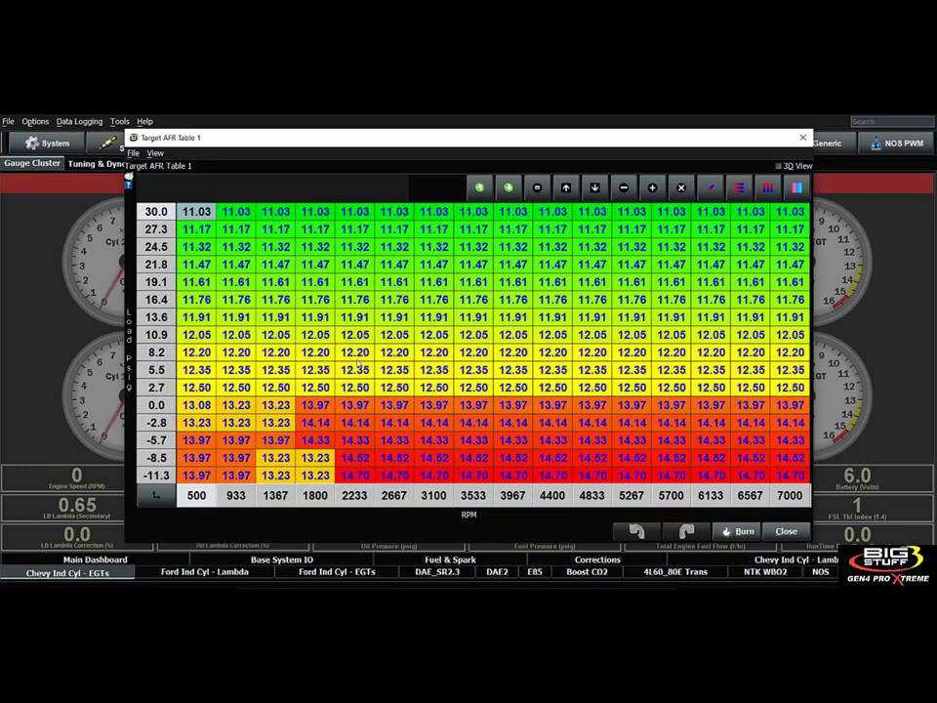
left_click(195, 440)
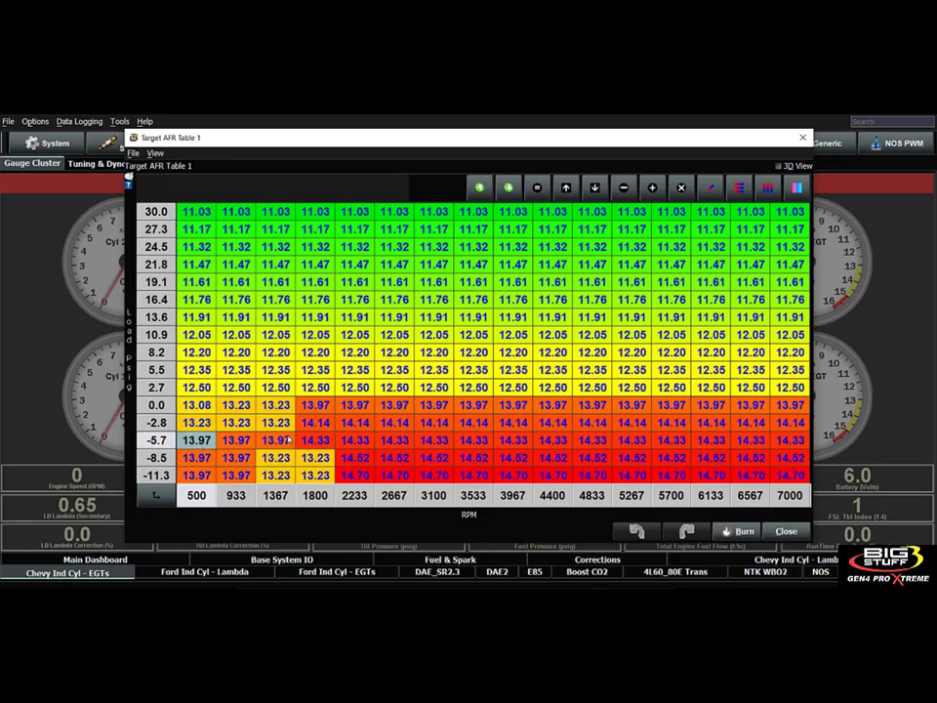
left_click_drag(288, 439, 291, 441)
left_click_drag(350, 440, 469, 458)
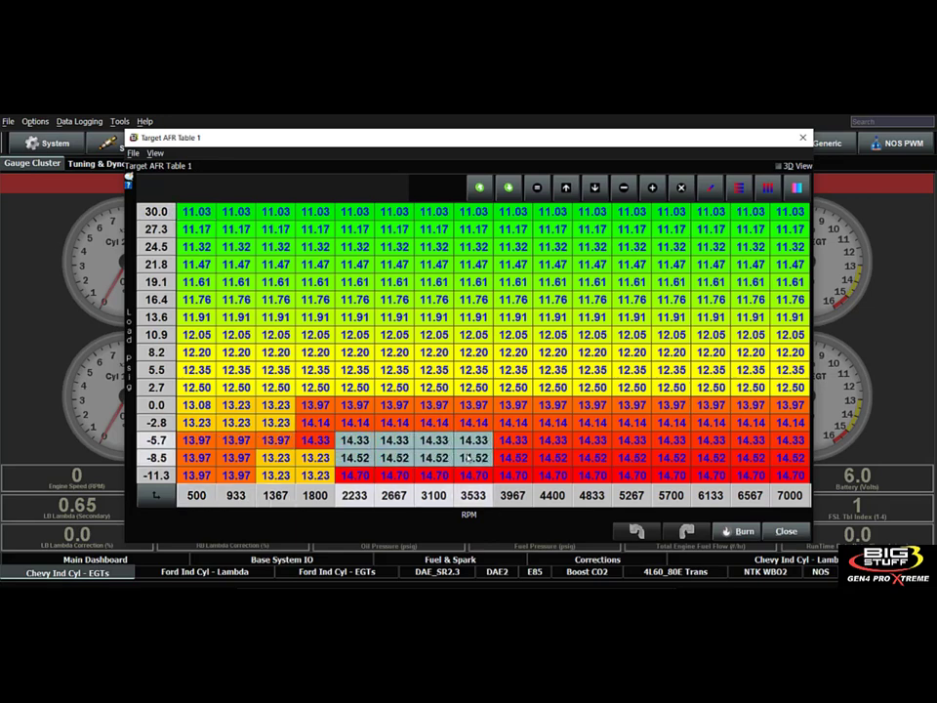
left_click(395, 281)
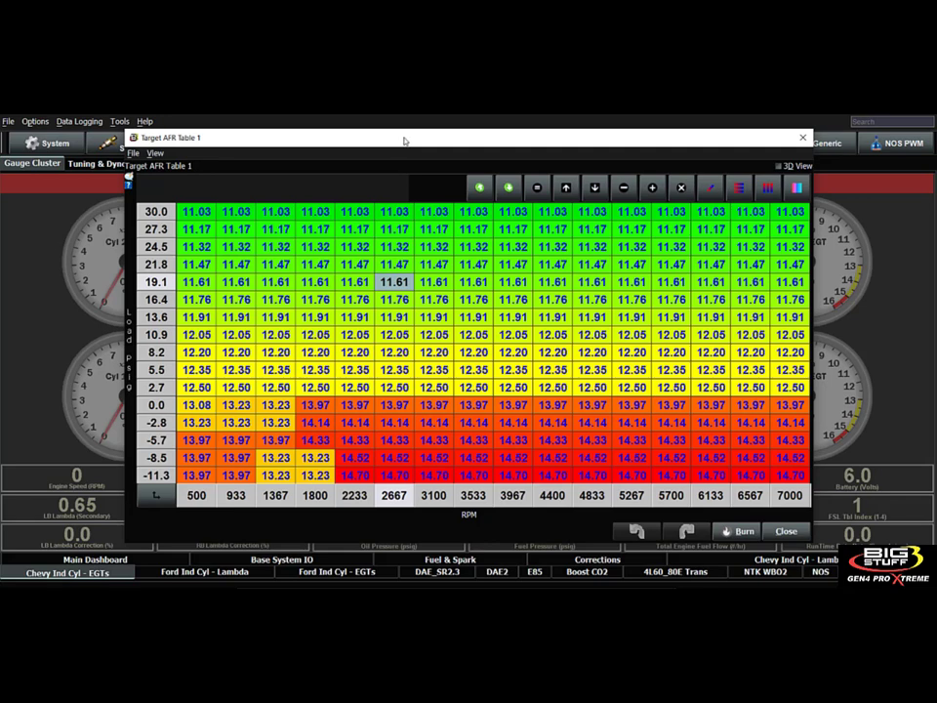
Inspect the low-load cells of Fuel Table1, close it, and review the mid-boost cells of the Target AFR Table.
left_click_drag(372, 143, 467, 161)
left_click(135, 146)
left_click(121, 174)
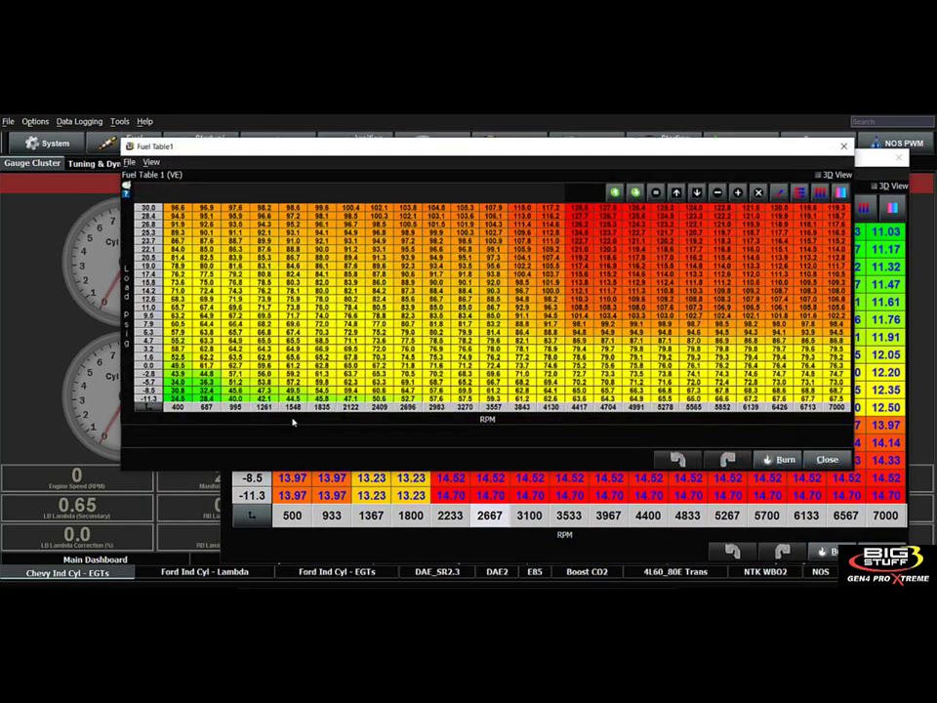
left_click_drag(206, 366, 270, 388)
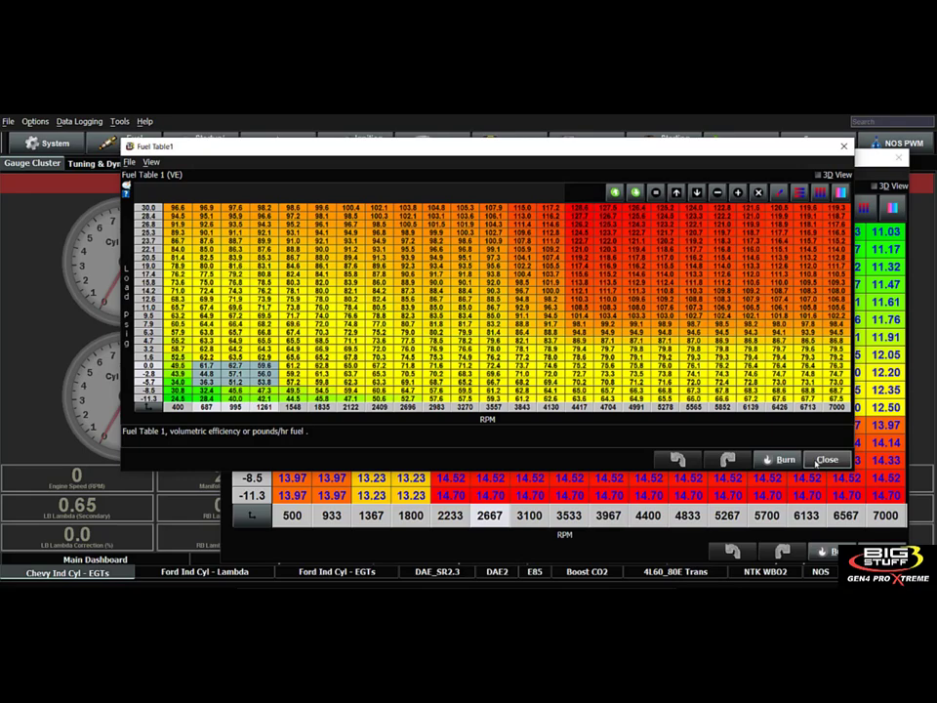
left_click(826, 460)
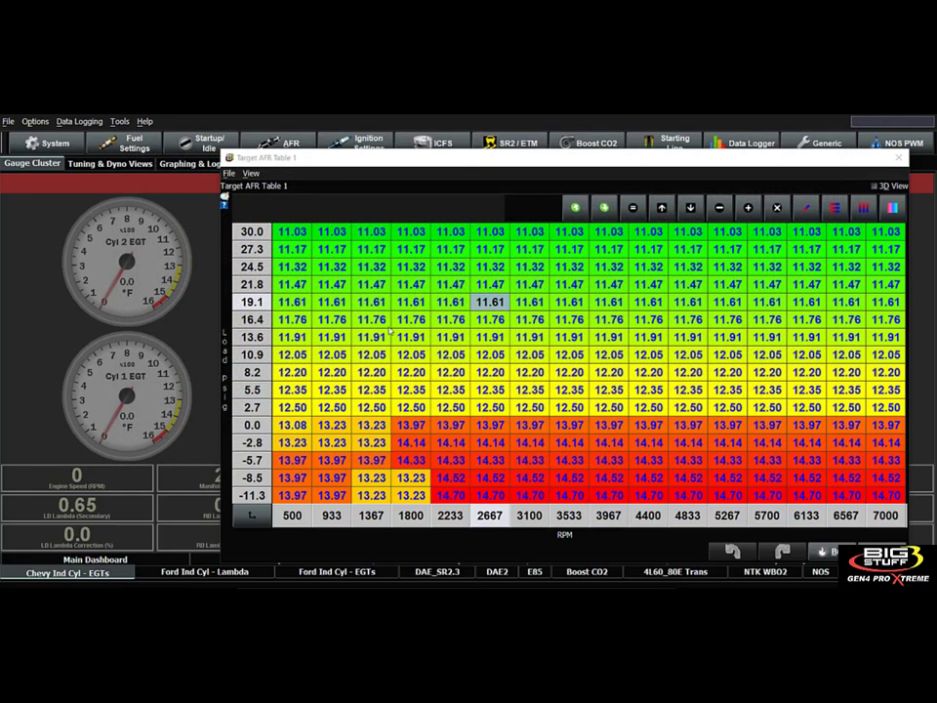
left_click_drag(372, 319, 527, 374)
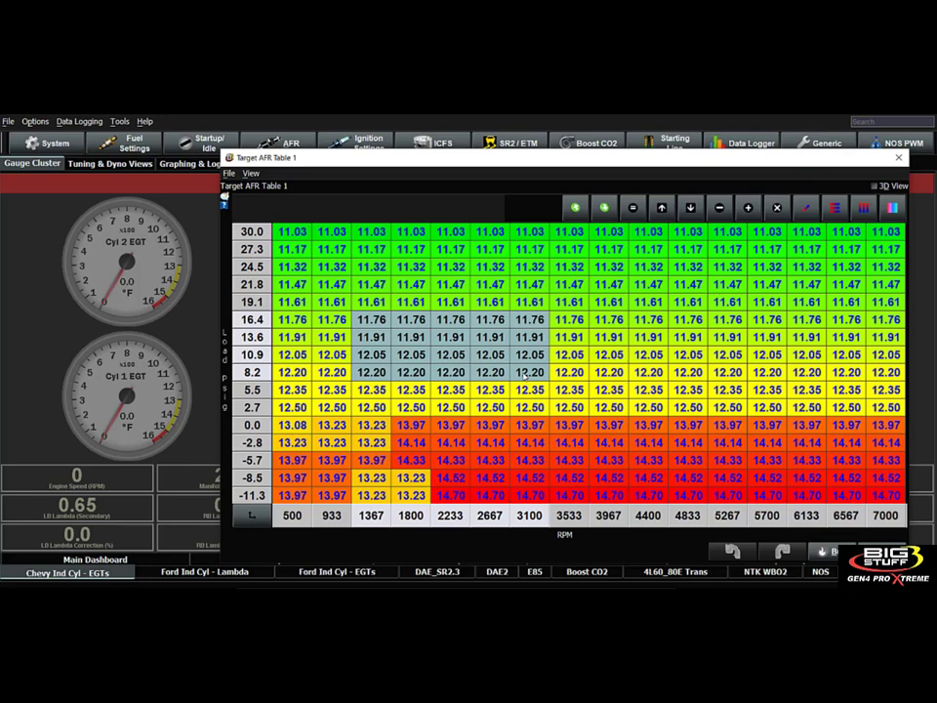
left_click_drag(490, 337, 496, 354)
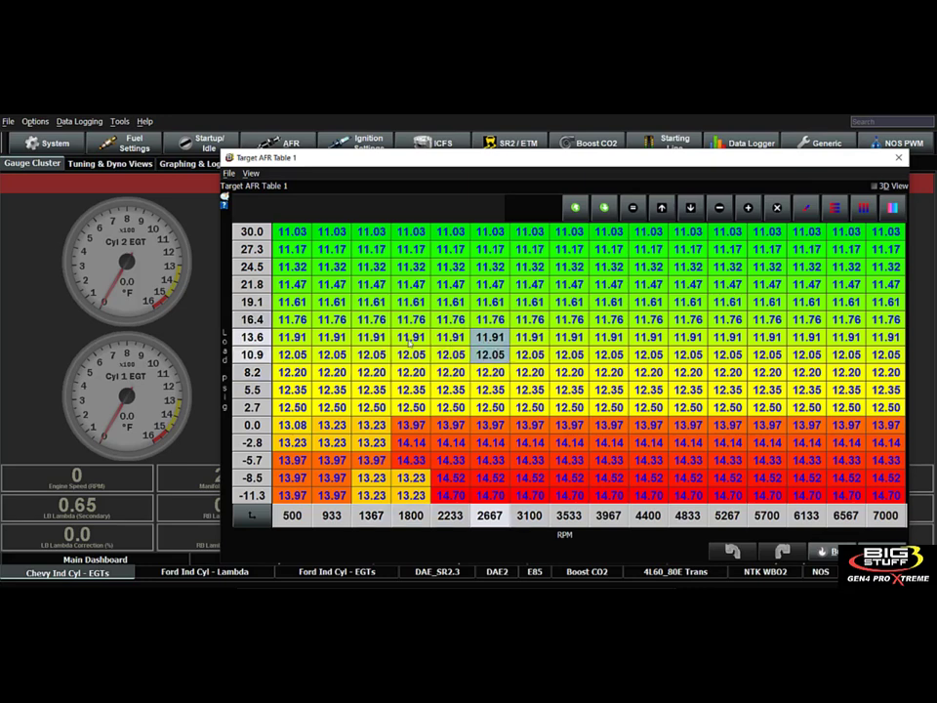
Compare the 10.9 and 13.6 psig target cells with the 995–1261 RPM, 0.0–3.2 psig cells of Fuel Table1, and close the fuel table.
left_click_drag(411, 337, 442, 357)
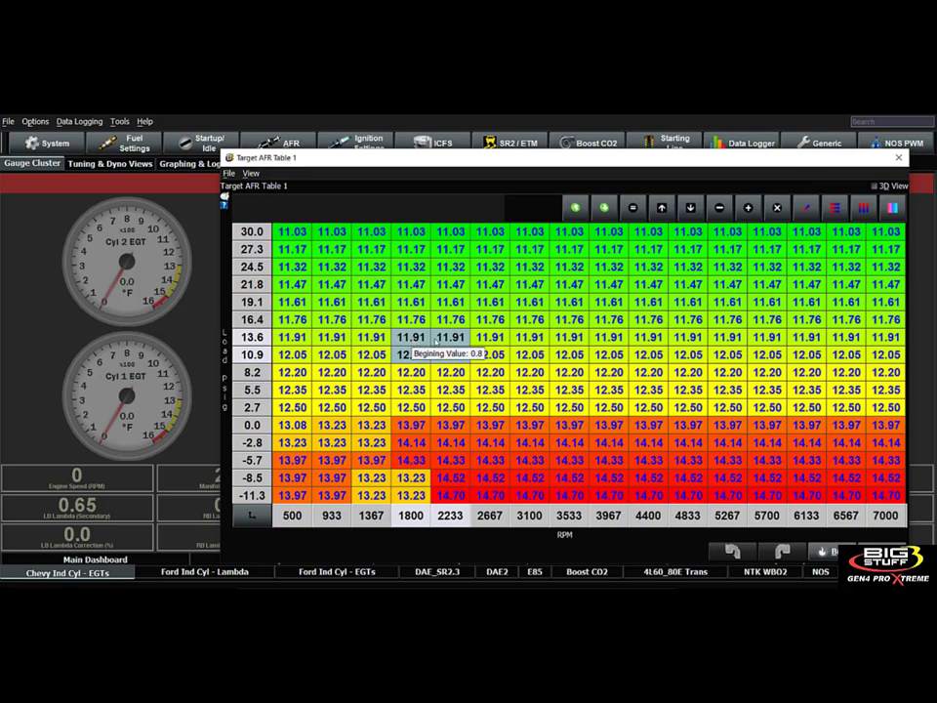
left_click(125, 142)
left_click(141, 172)
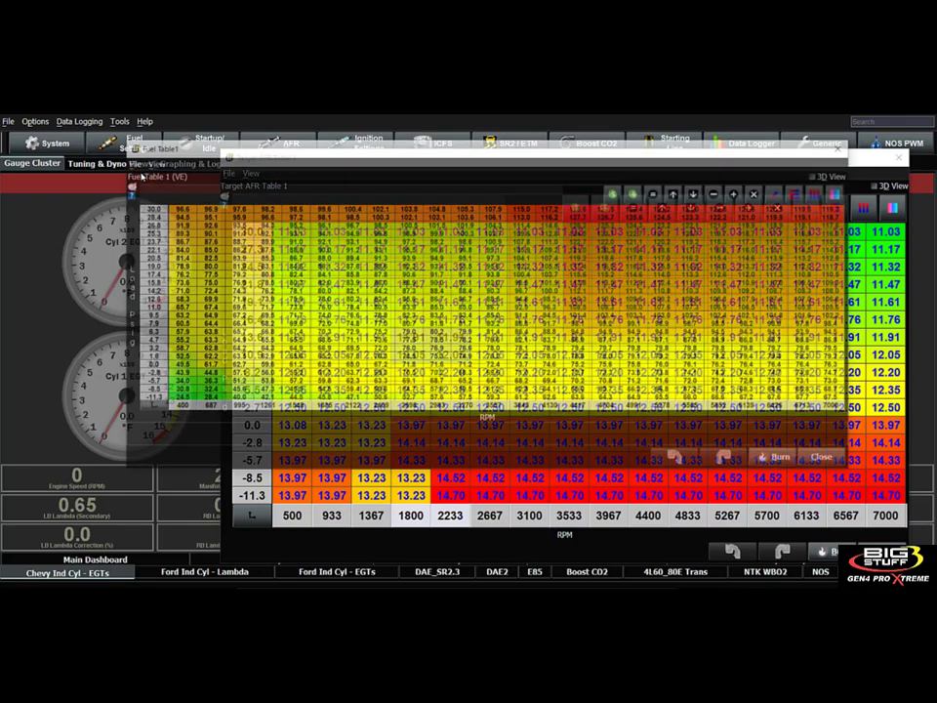
left_click_drag(250, 369, 259, 367)
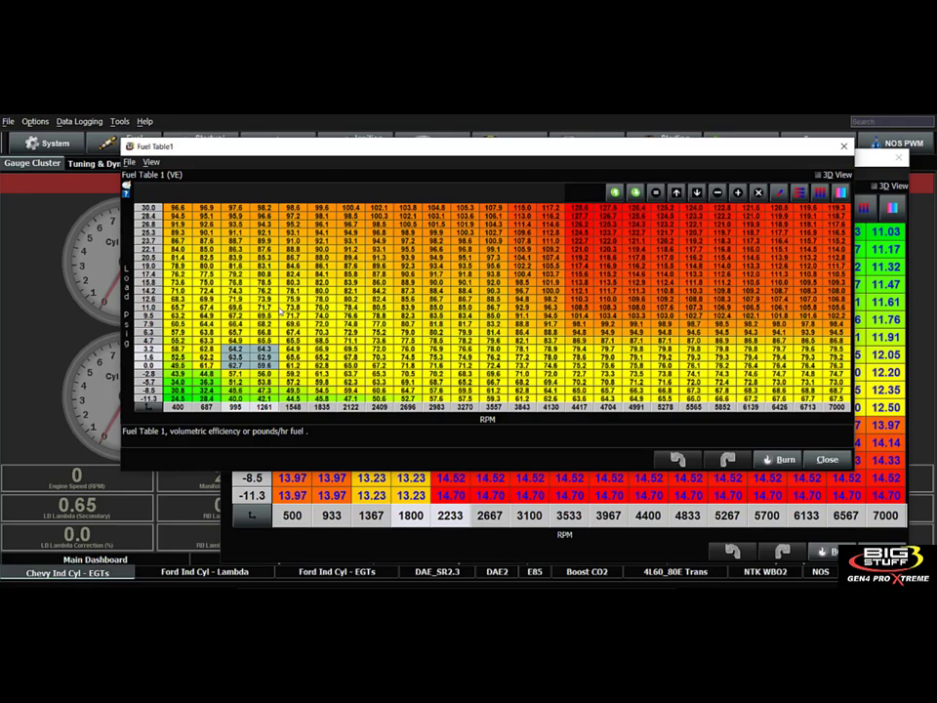
left_click(826, 458)
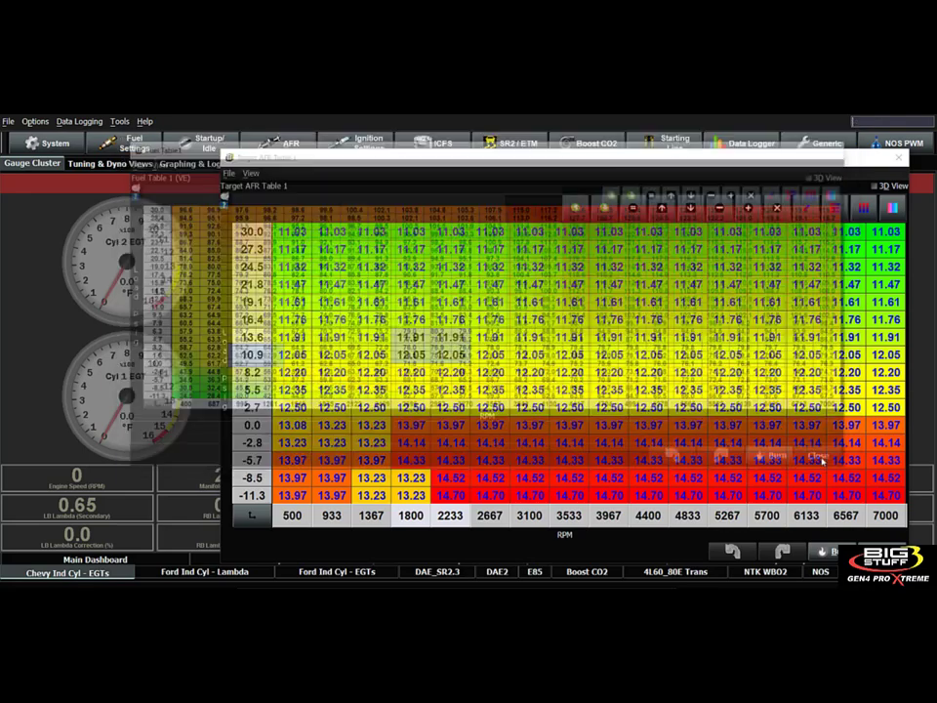
Review Target AFR Table 1 in the 8.2–16.4 psig boost cells and along the -8.5 psig vacuum row, and close the table.
left_click_drag(371, 319, 492, 374)
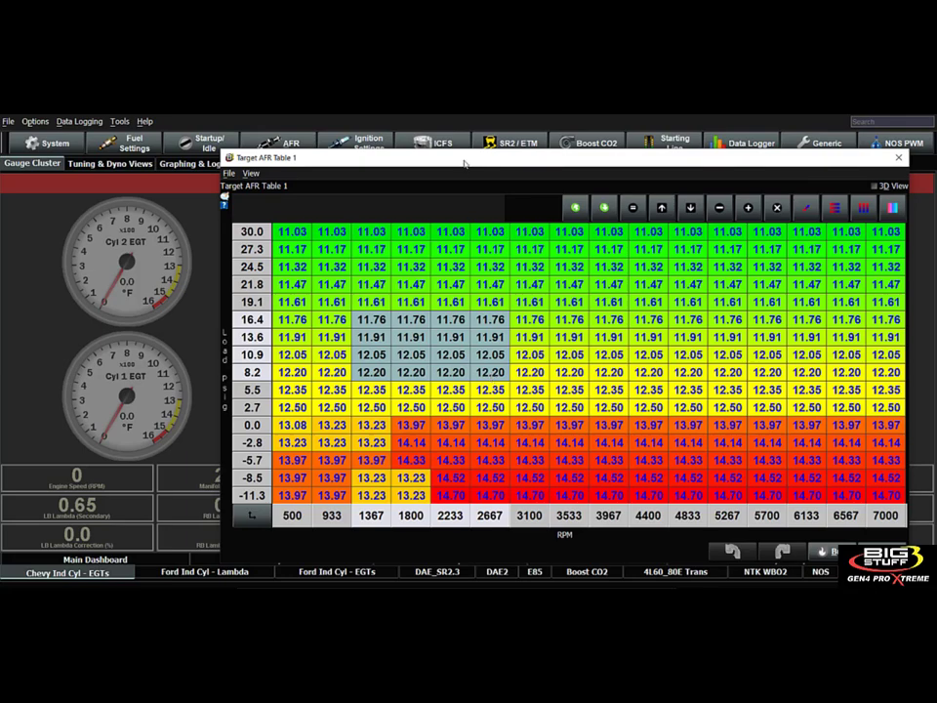
left_click_drag(463, 164, 385, 176)
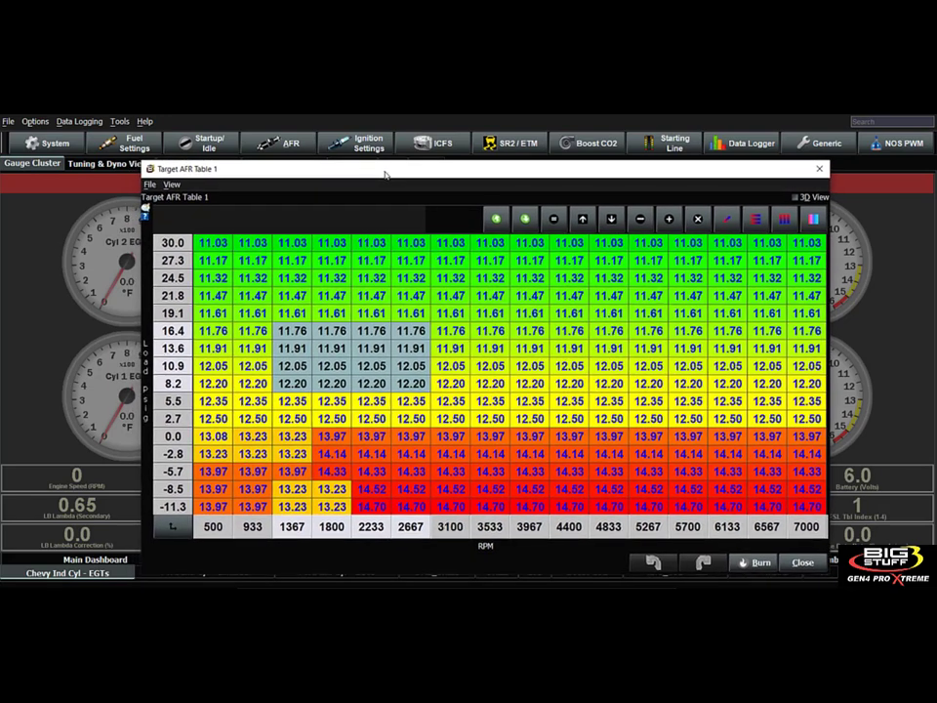
left_click(322, 365)
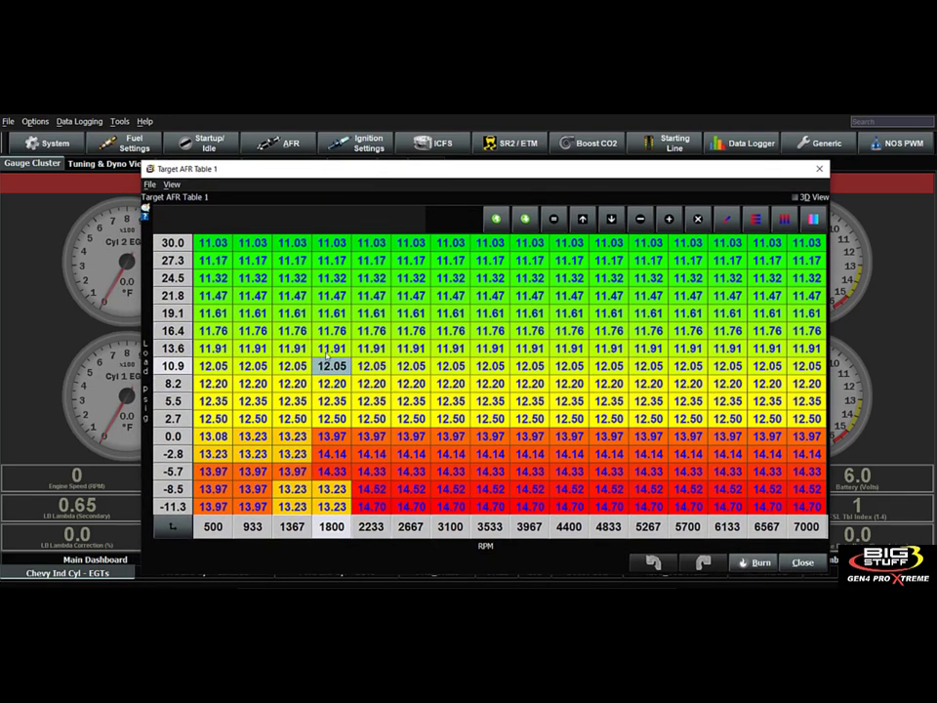
left_click_drag(332, 348, 412, 395)
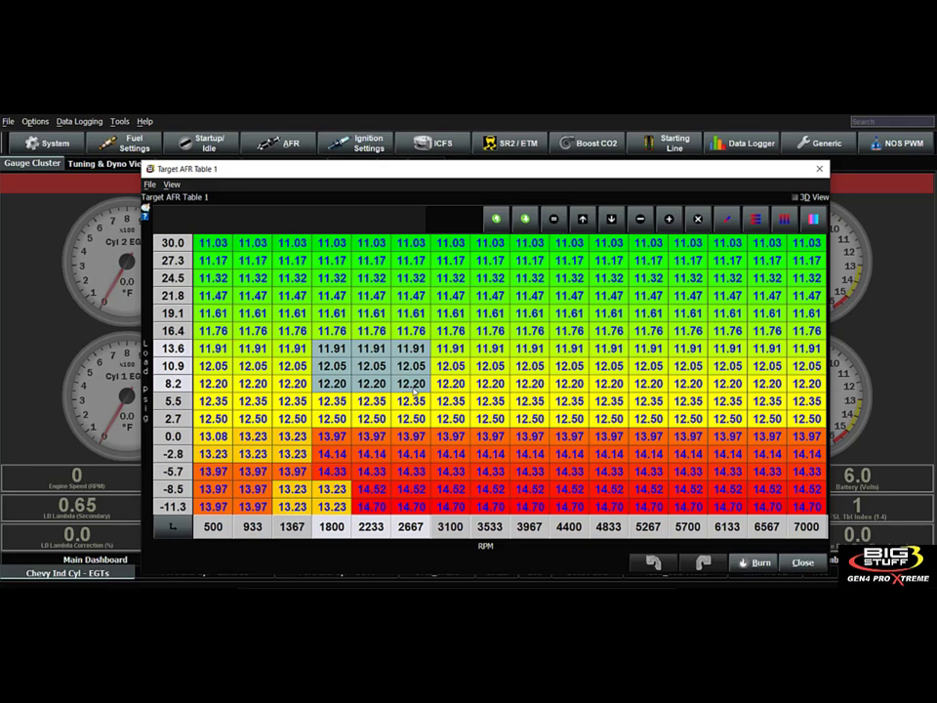
left_click_drag(478, 171, 494, 140)
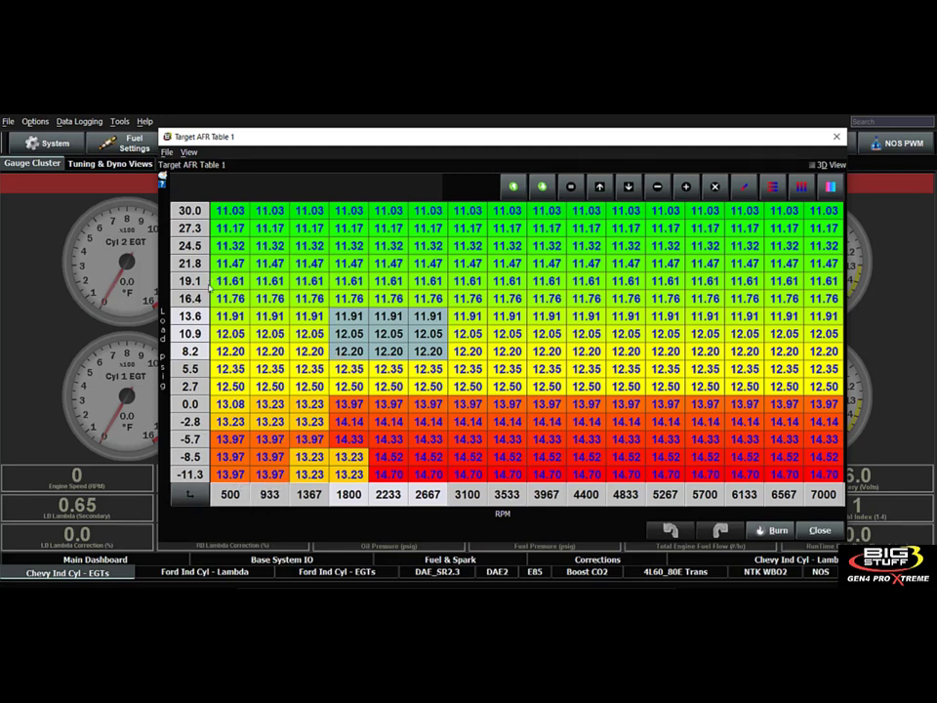
left_click(230, 263)
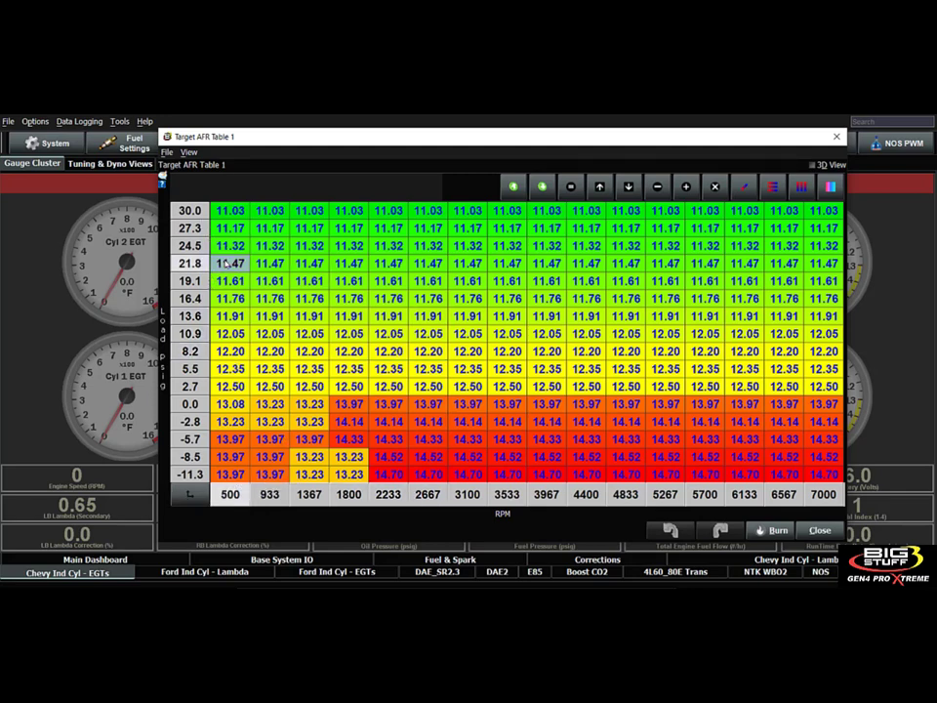
left_click_drag(348, 457, 705, 457)
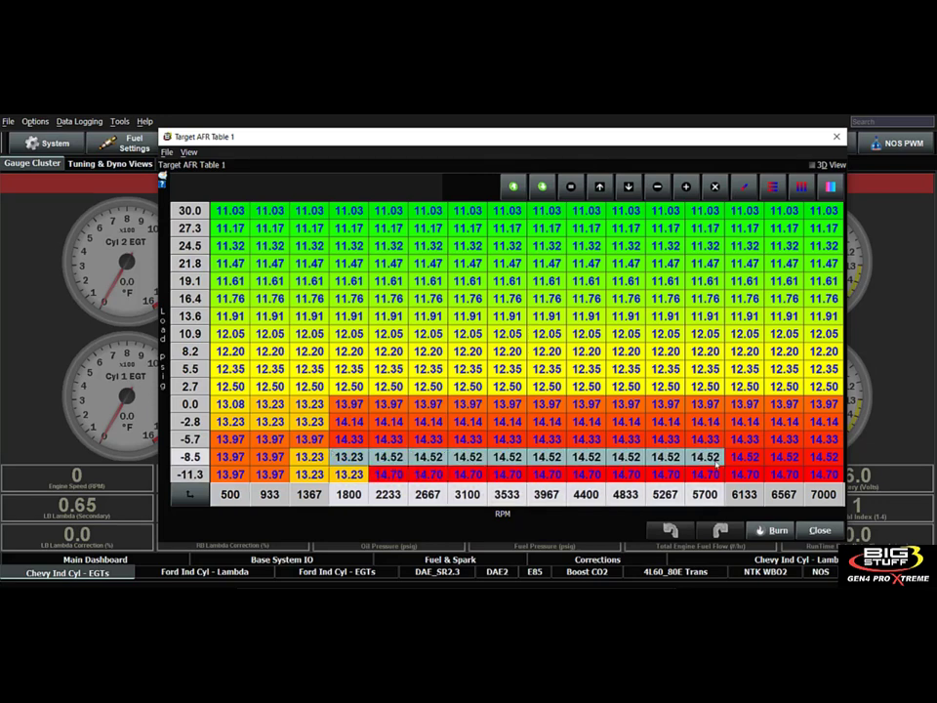
left_click(466, 298)
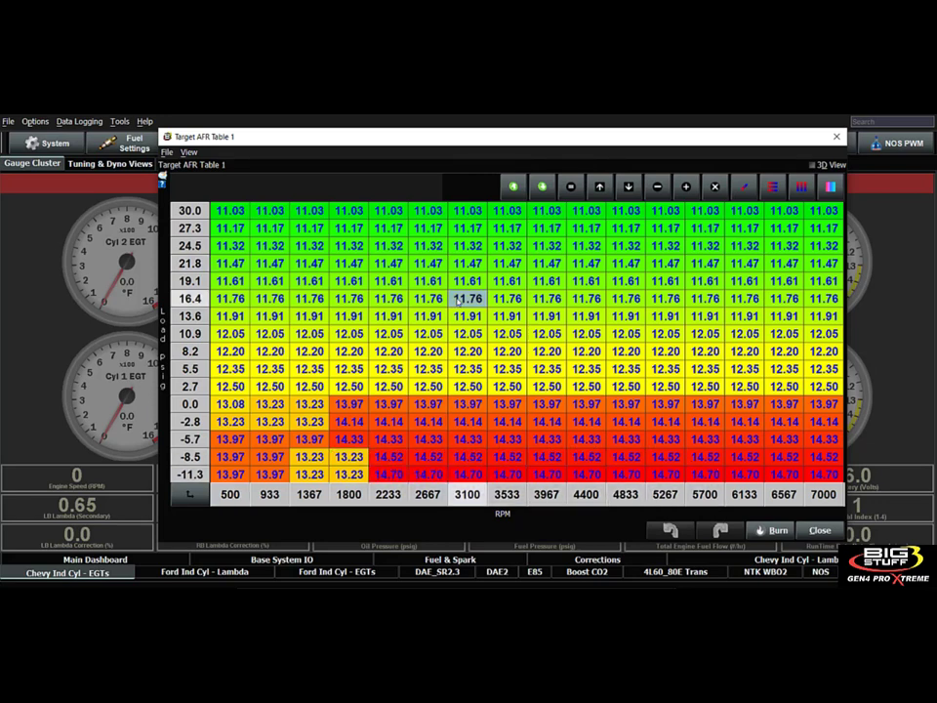
left_click(818, 531)
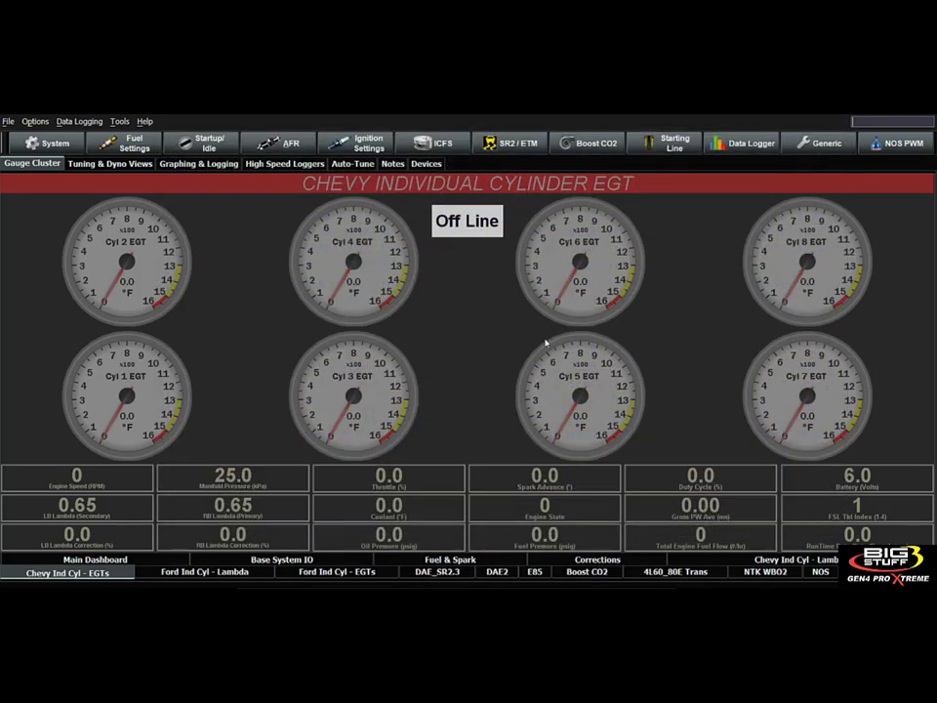
Open the positive O2 correction table, enlarge it to examine the correction limits across all load and RPM cells, and close it.
left_click(277, 143)
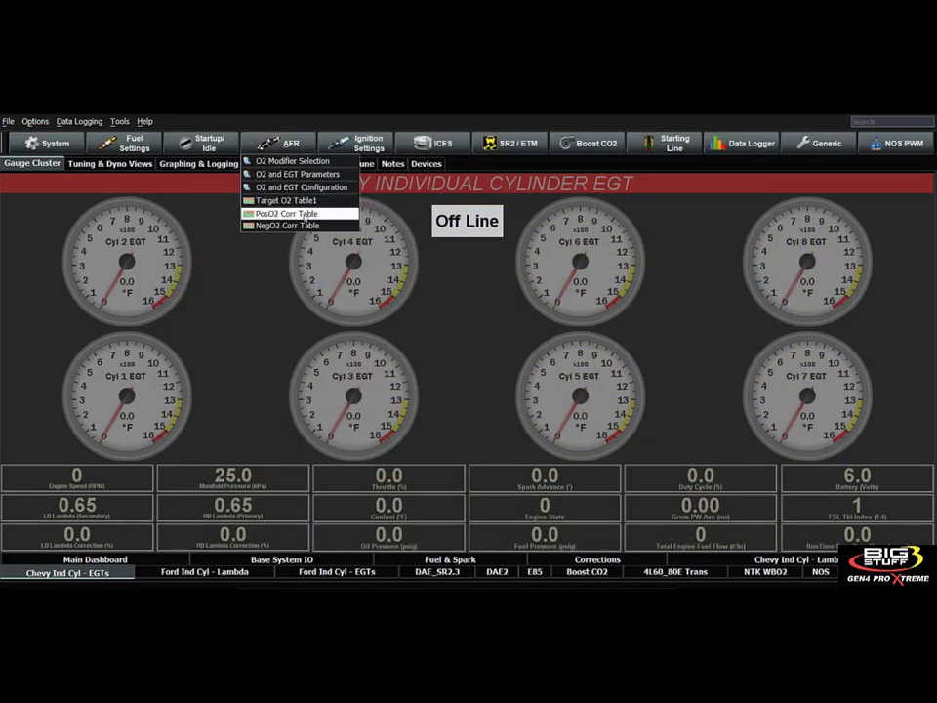
left_click(306, 215)
mouse_move(349, 235)
left_mouse_down()
mouse_move(309, 136)
mouse_move(310, 157)
left_mouse_up()
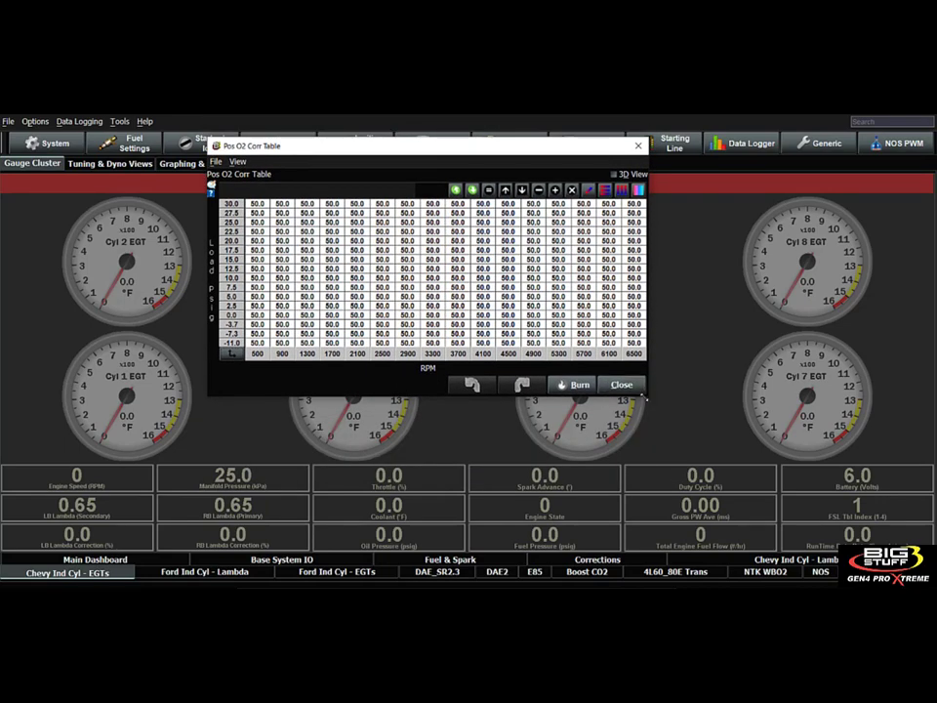
left_click_drag(647, 398, 803, 543)
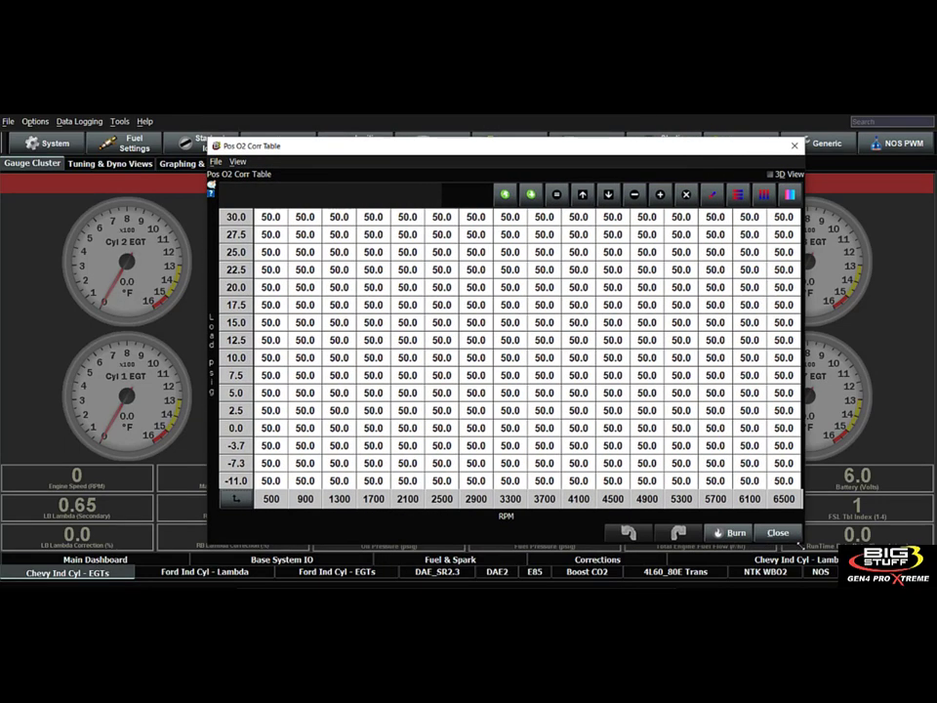
left_click_drag(271, 217, 578, 305)
left_click_drag(713, 373, 778, 485)
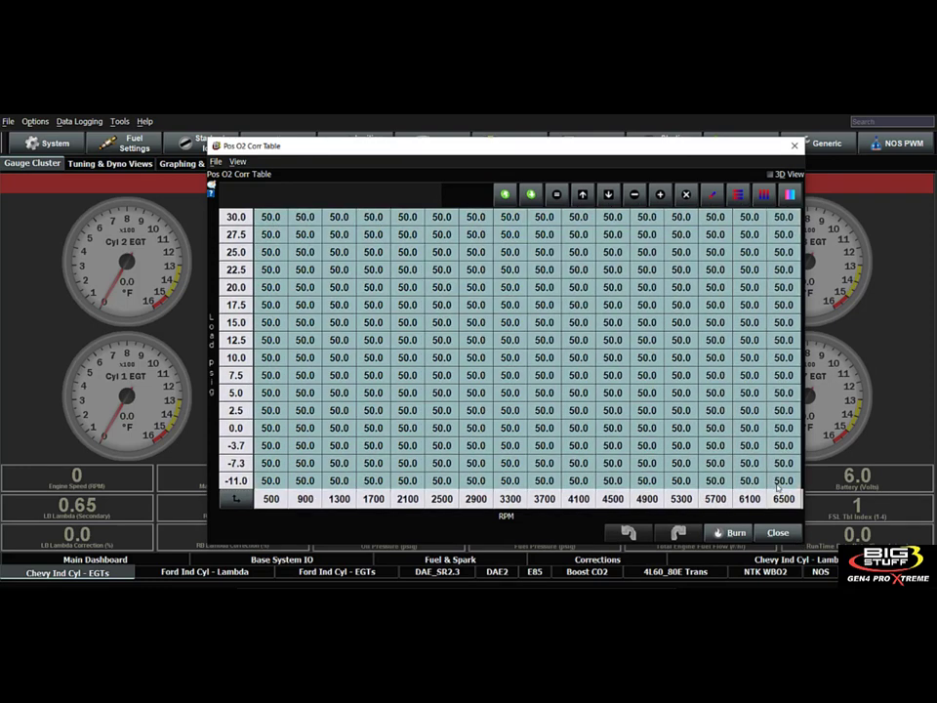
left_click(376, 304)
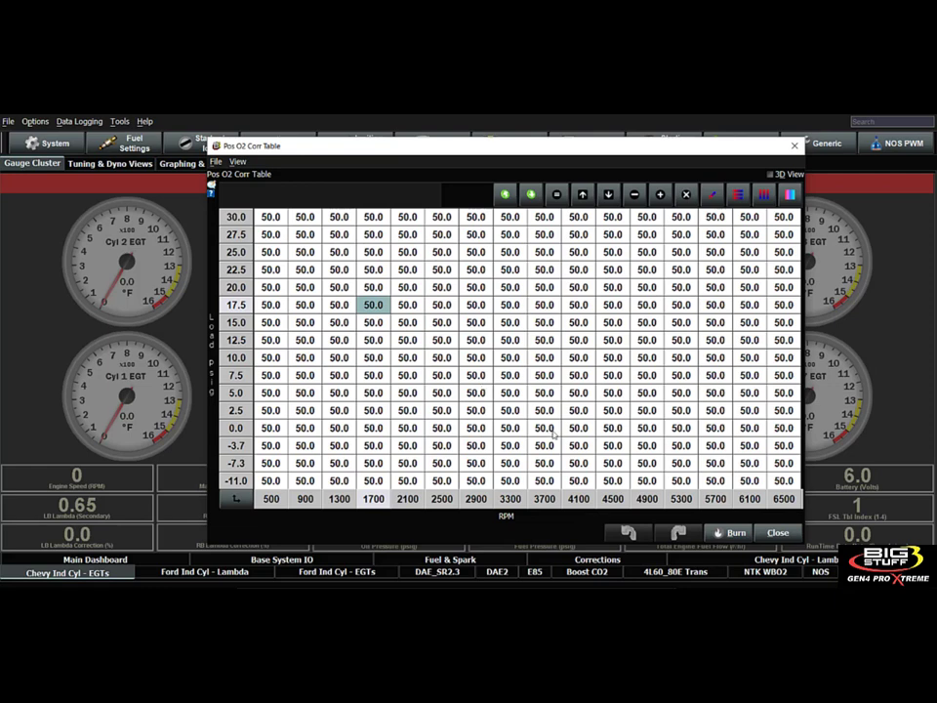
left_click_drag(275, 223, 776, 480)
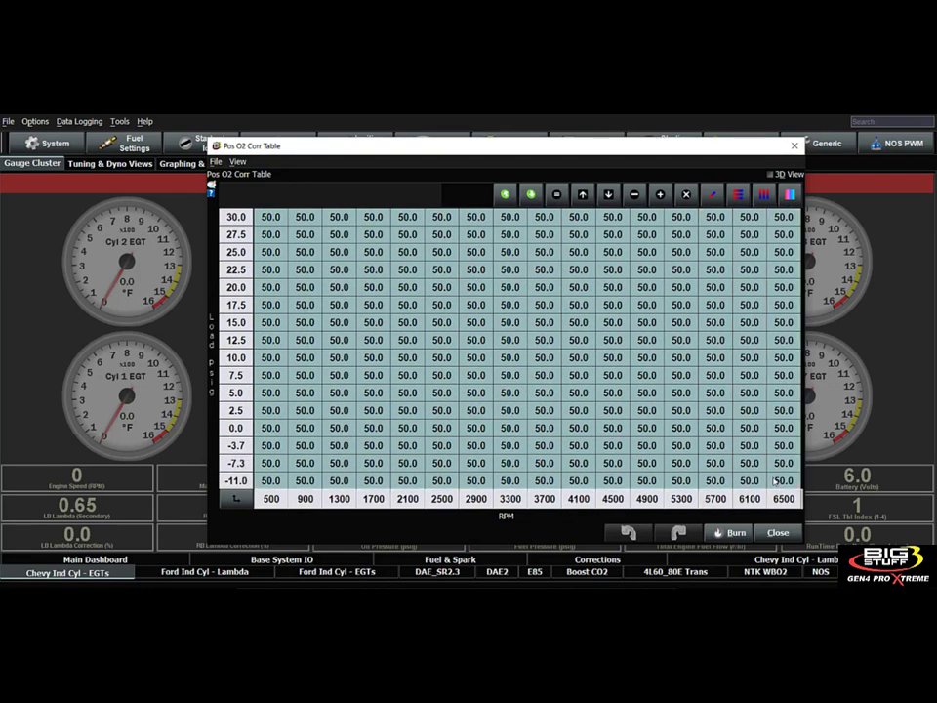
left_click(338, 270)
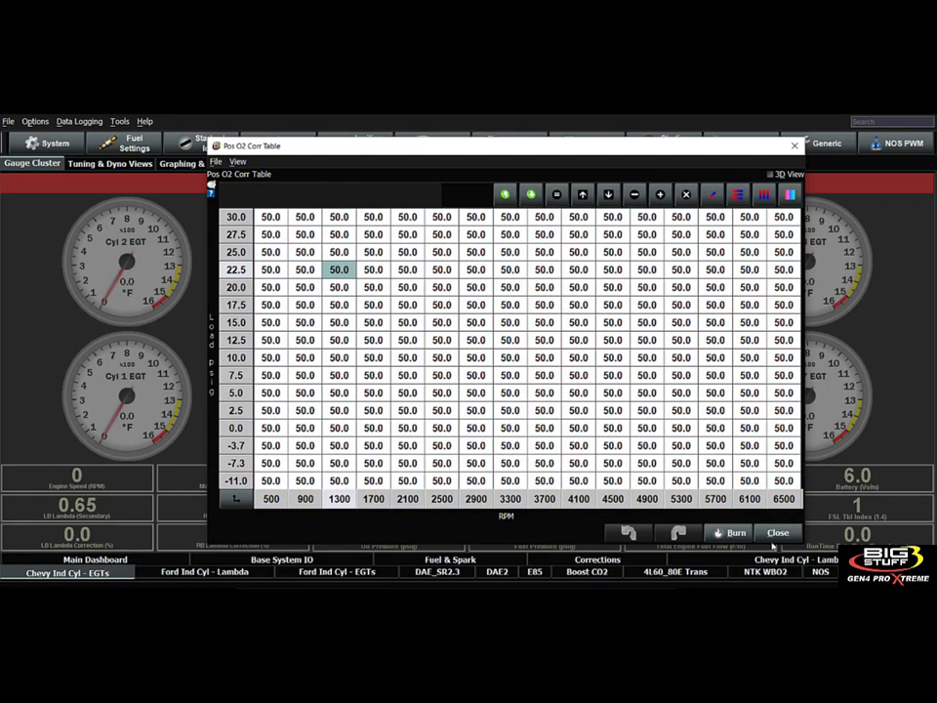
left_click(777, 533)
Open the negative O2 correction table, enlarge it to examine the limits across the full load and RPM range, and close it.
left_click(290, 145)
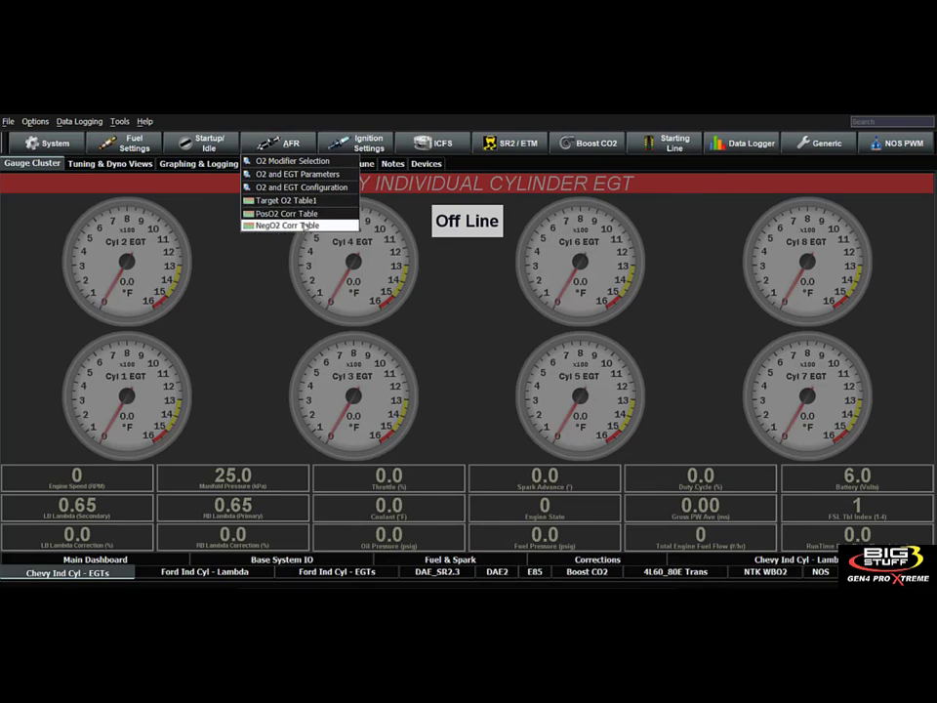
left_click(293, 226)
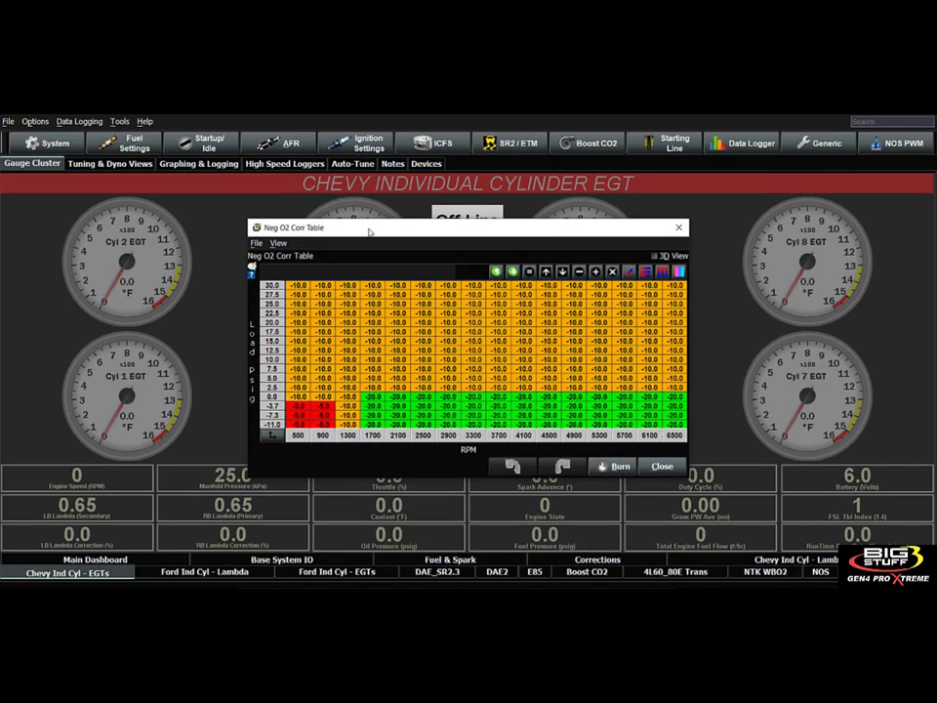
left_click_drag(370, 228, 295, 153)
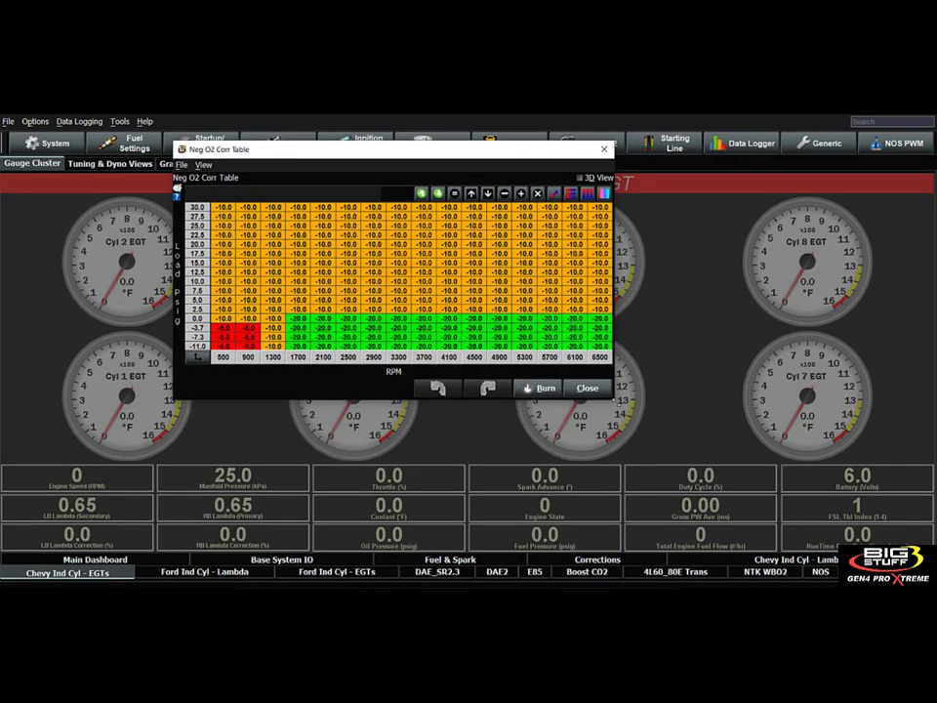
left_click_drag(616, 402, 870, 561)
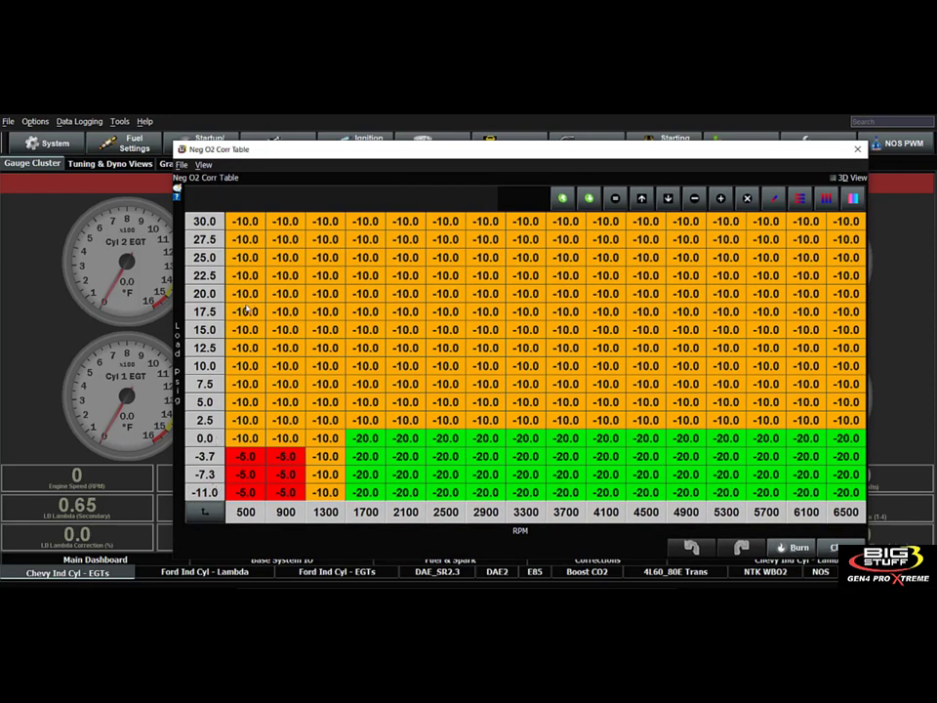
left_click(258, 224)
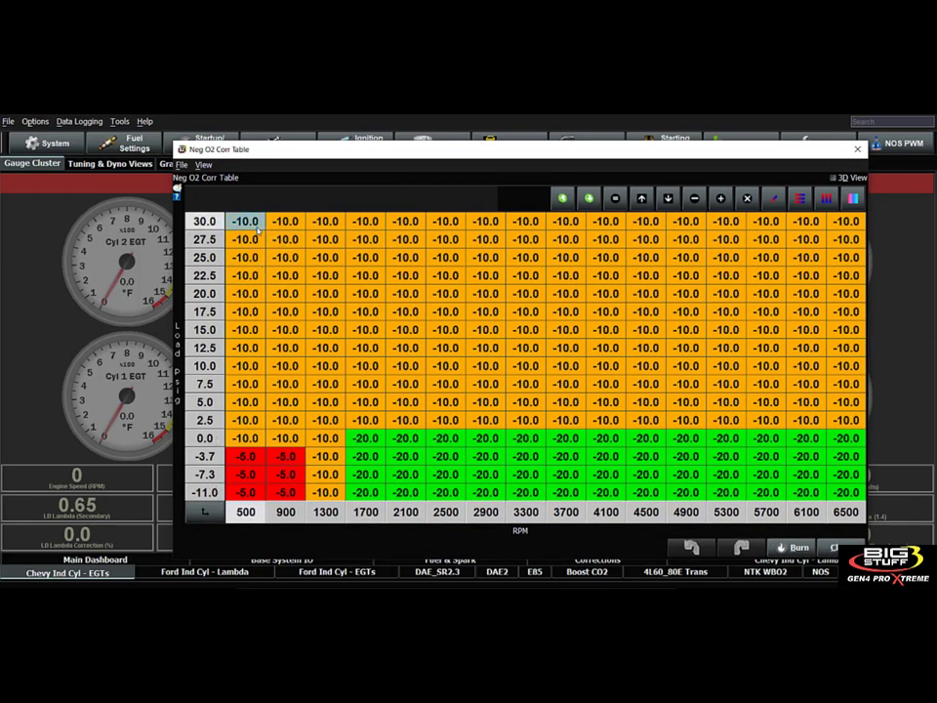
left_click_drag(258, 224, 840, 493)
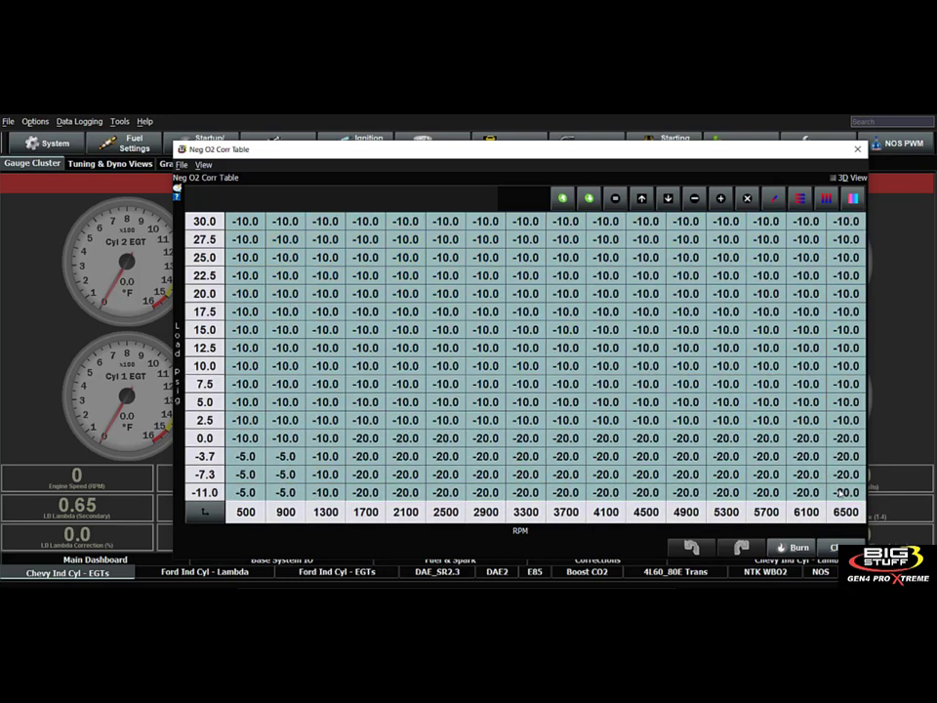
left_click(525, 293)
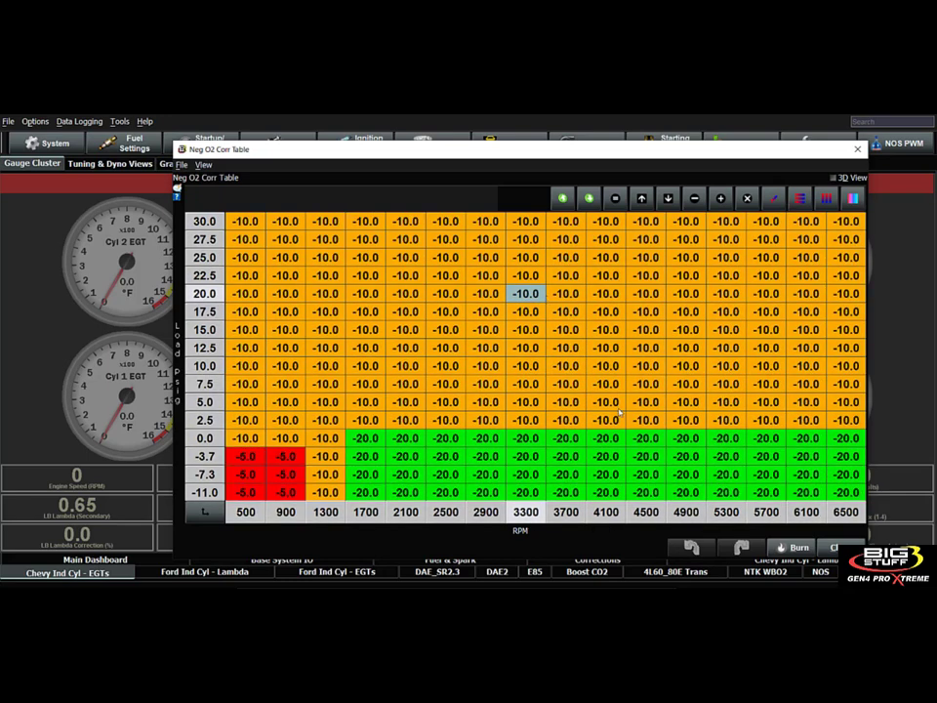
left_click(839, 547)
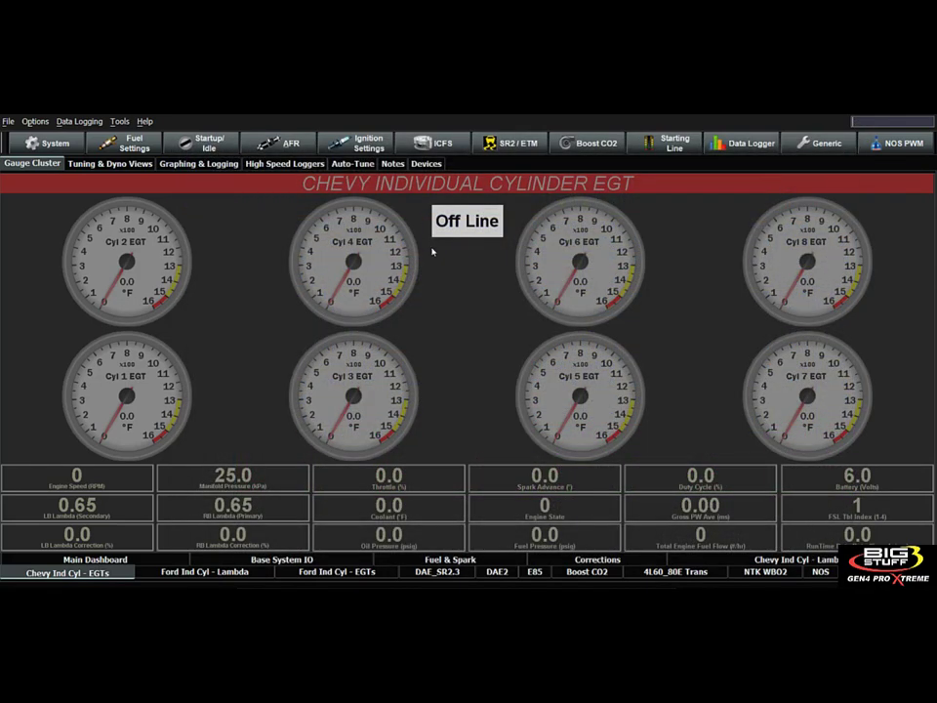
Open the O2 Modifier Selection settings and enable Generic 1D Lambda Curve1.
left_click(281, 144)
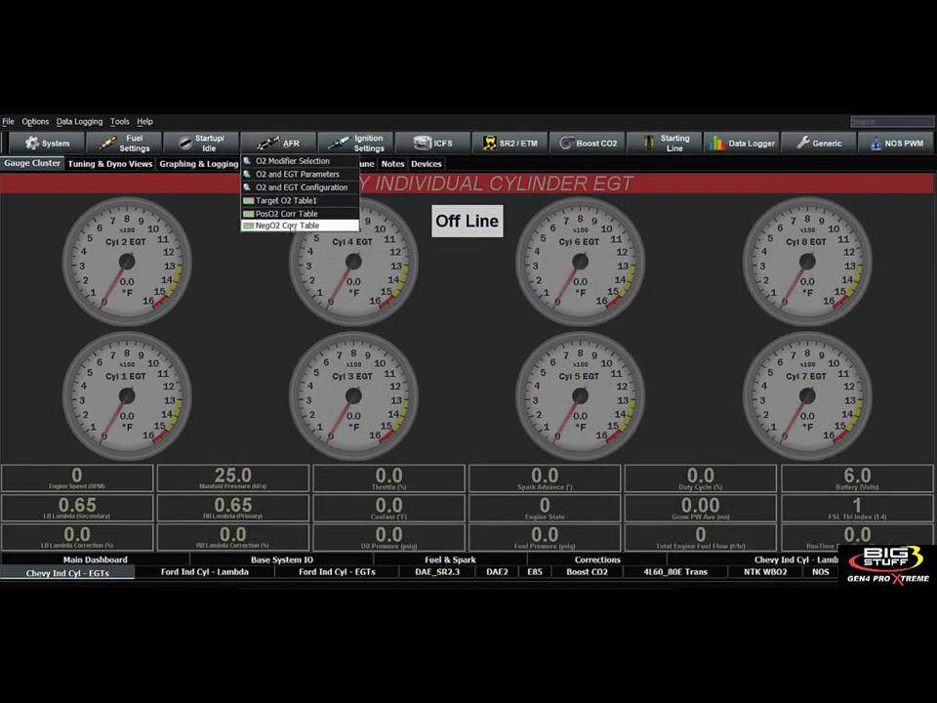
left_click(293, 161)
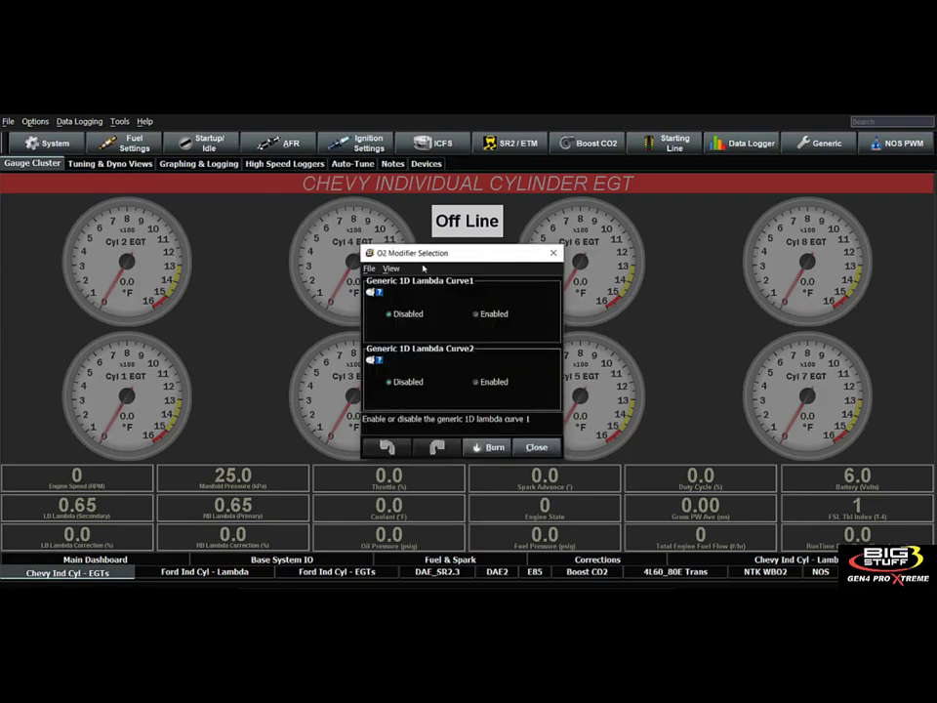
left_click_drag(423, 253, 316, 217)
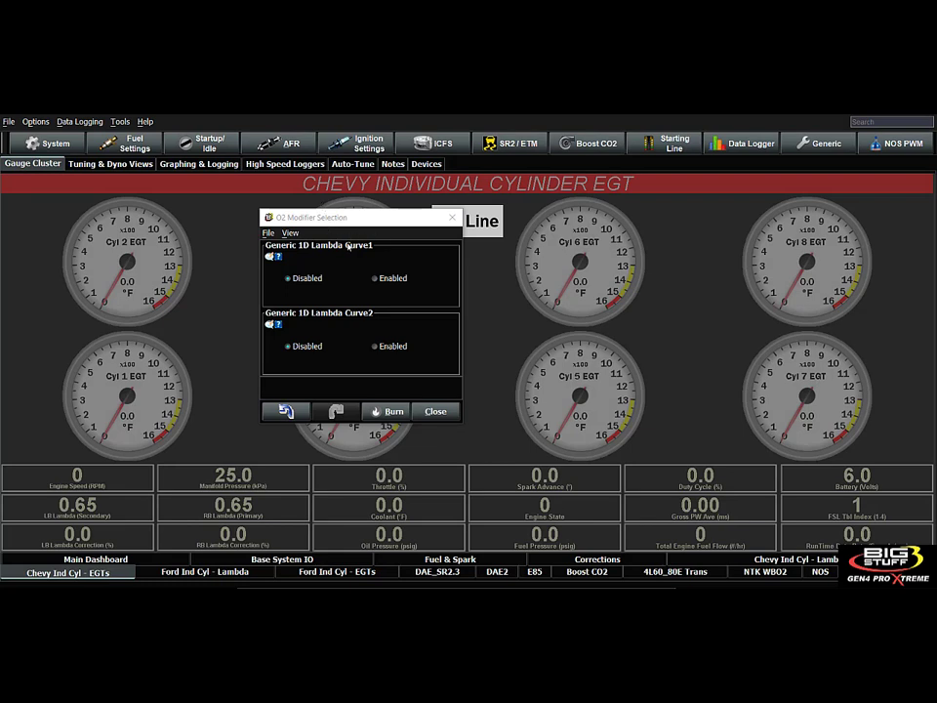
left_click(376, 278)
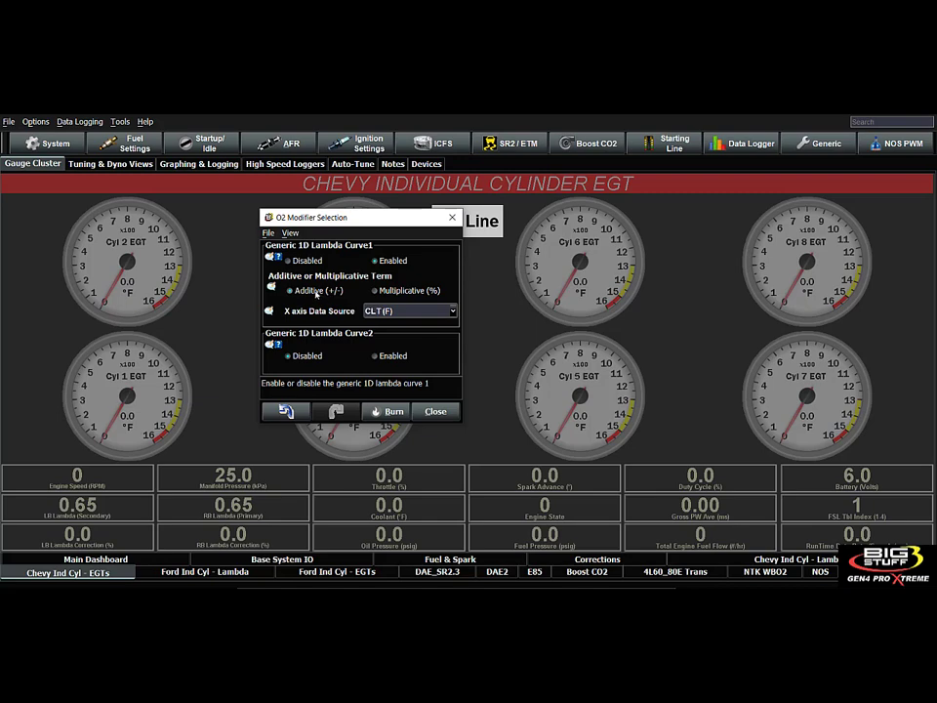
Check which generic 1D curves are available for editing, and enable Generic 1D Lambda Curve2 in the O2 modifier settings.
left_click_drag(345, 222, 204, 209)
left_click(820, 143)
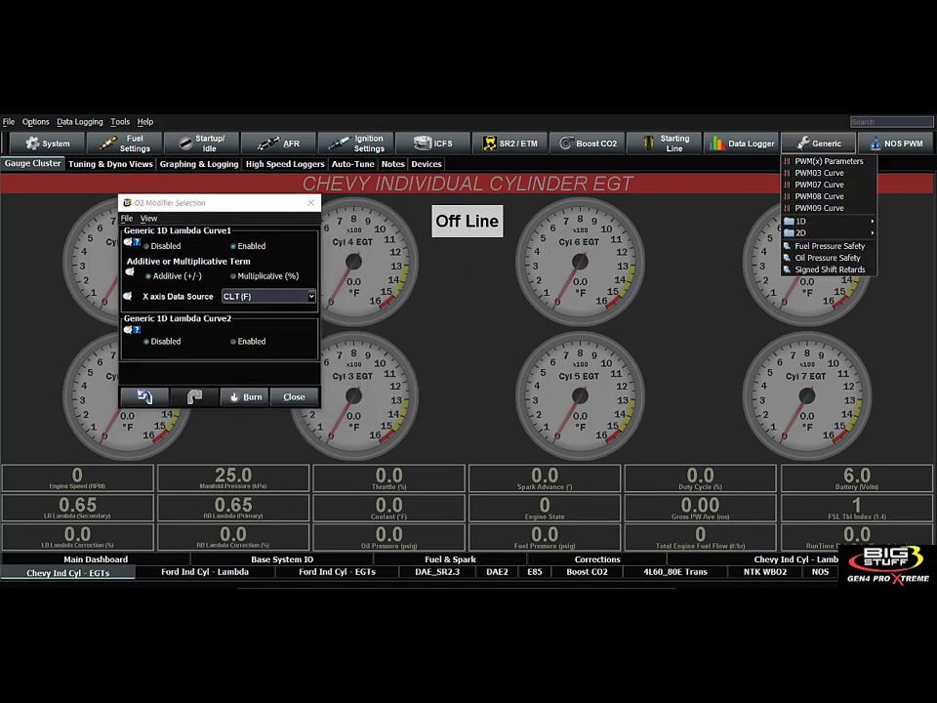
mouse_move(810, 222)
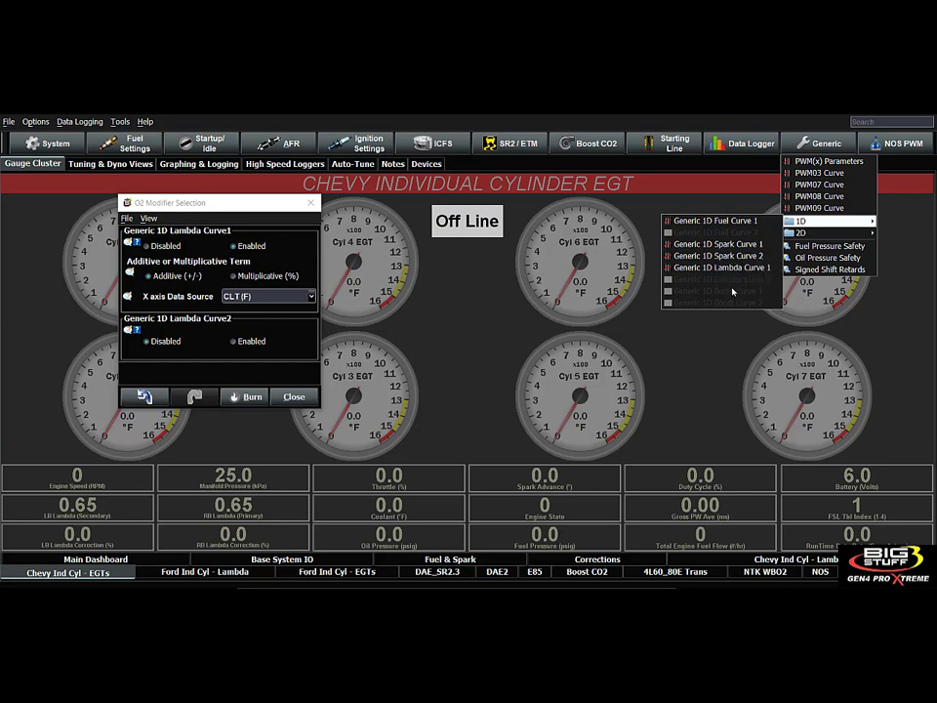
left_click(234, 341)
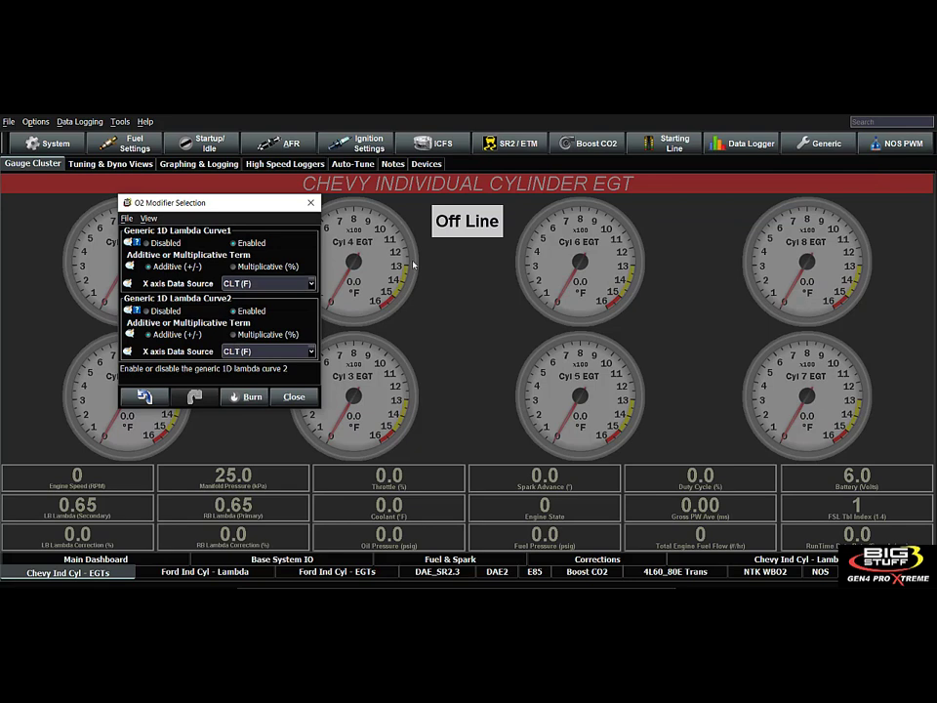
Disable Generic 1D Lambda Curve2 in the O2 modifier settings, and open Generic 1D Lambda Curve 1 for editing.
left_click(811, 147)
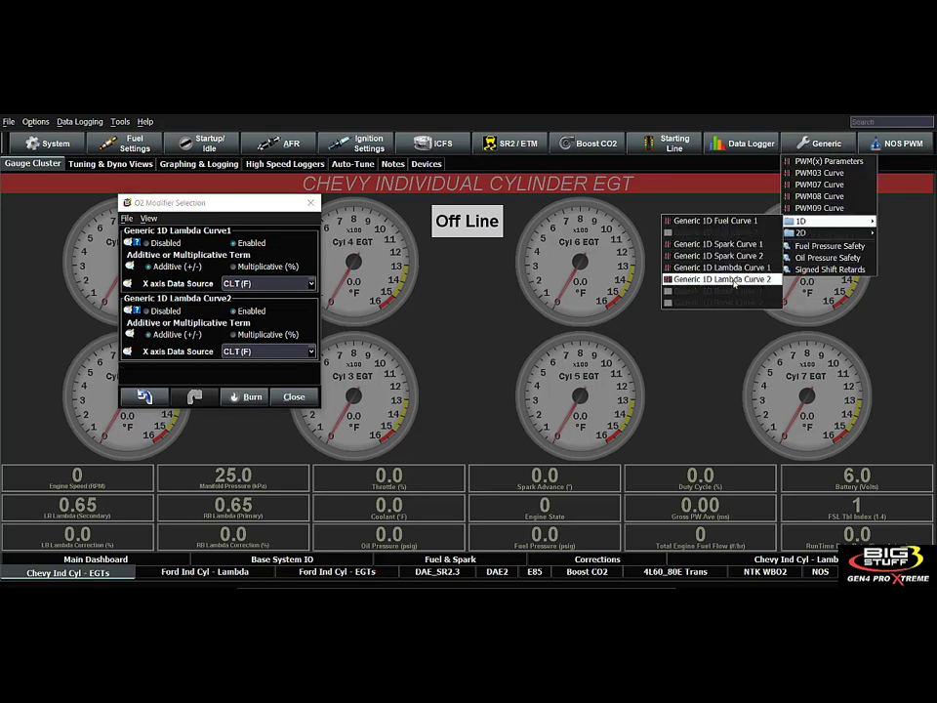
left_click(758, 279)
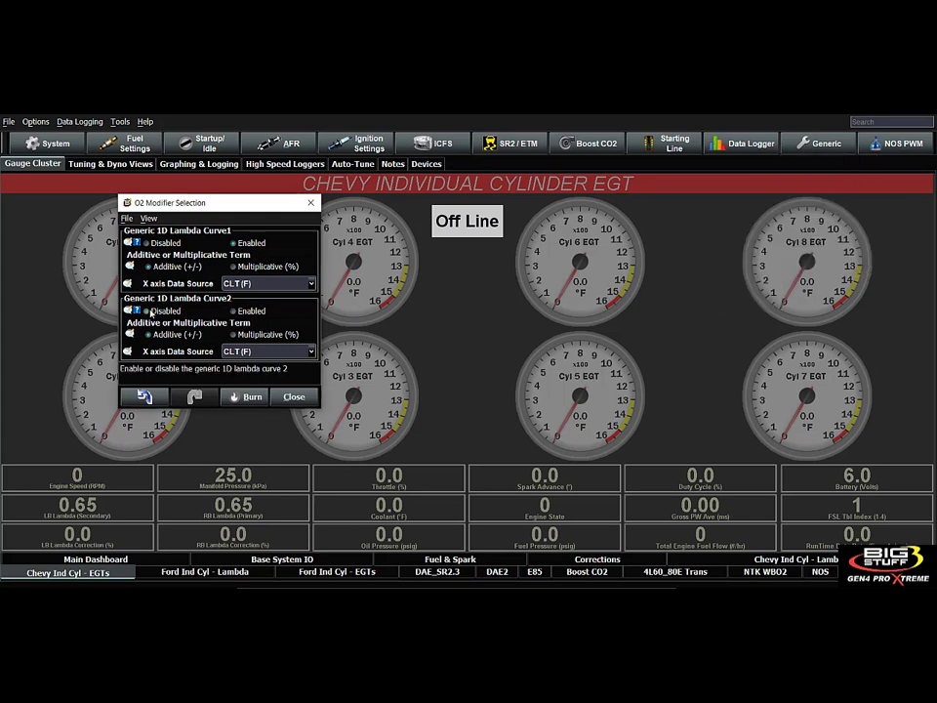
left_click(799, 147)
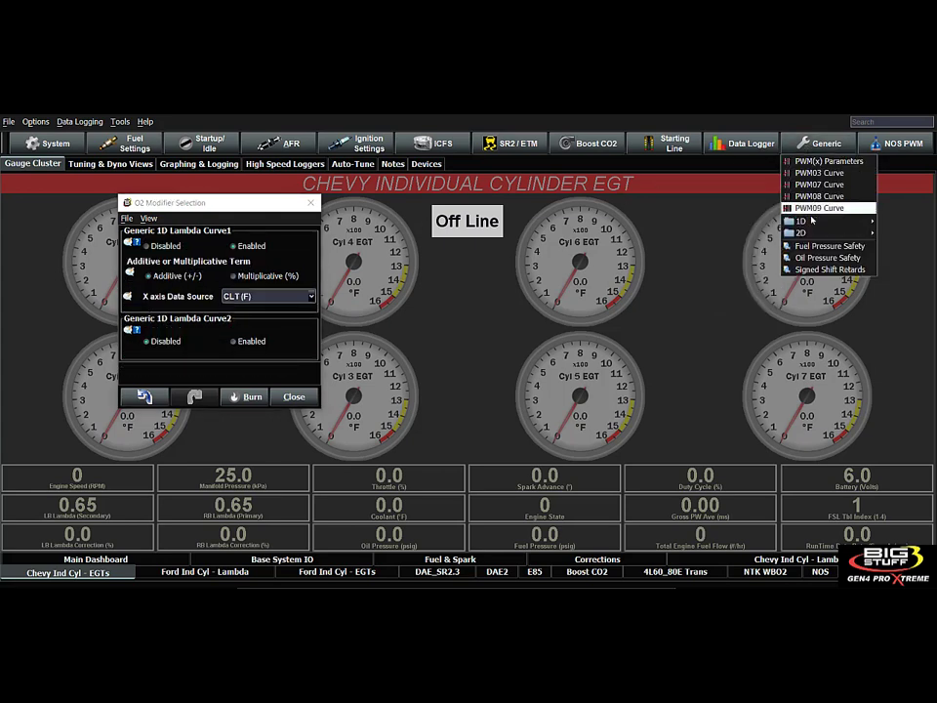
mouse_move(802, 232)
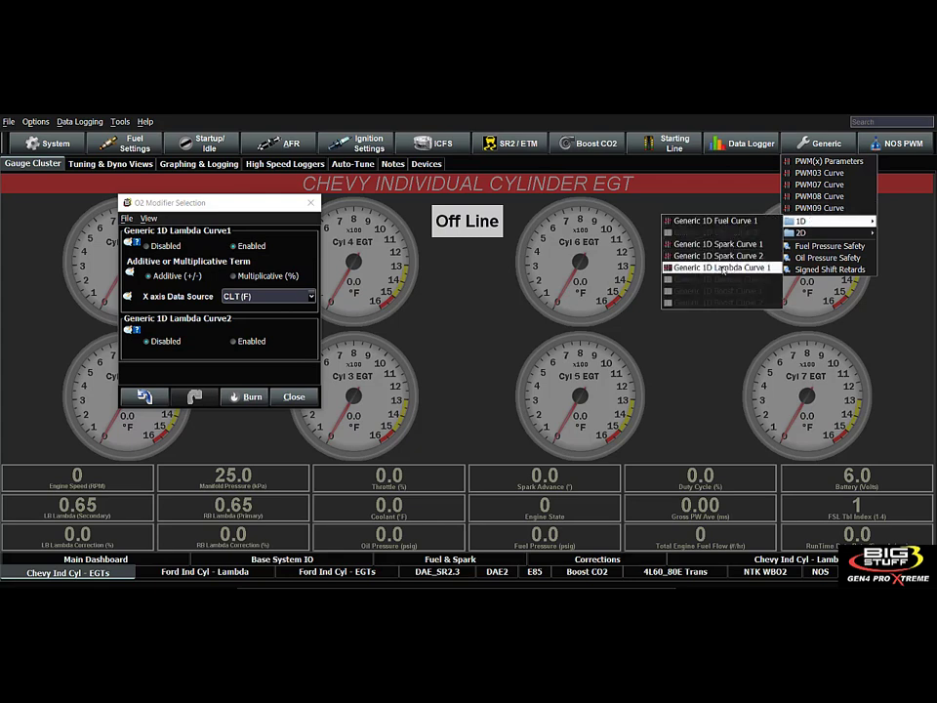
left_click(722, 268)
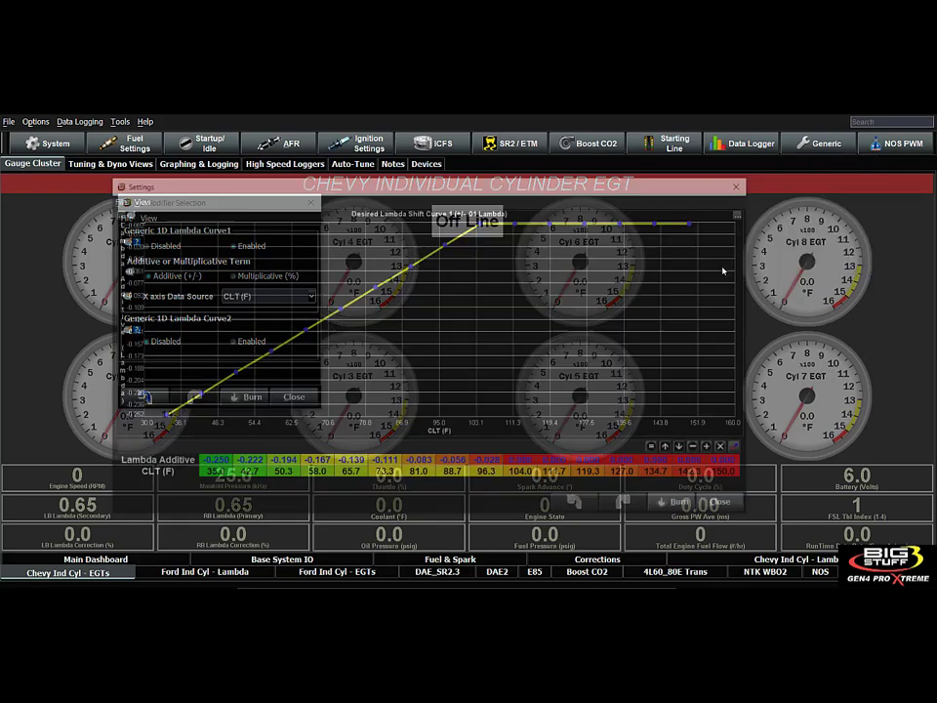
Arrange the lambda shift curve and O2 Modifier Selection windows side by side, and select the curve's additive value at 35.0 °F CLT.
left_click_drag(460, 190, 609, 187)
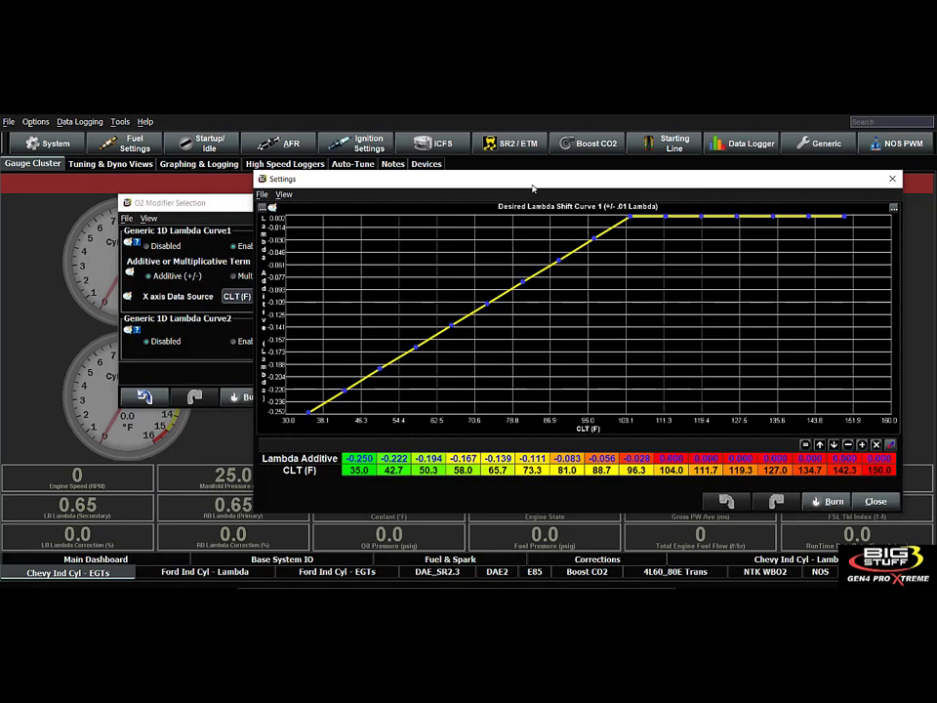
left_click_drag(205, 203, 115, 209)
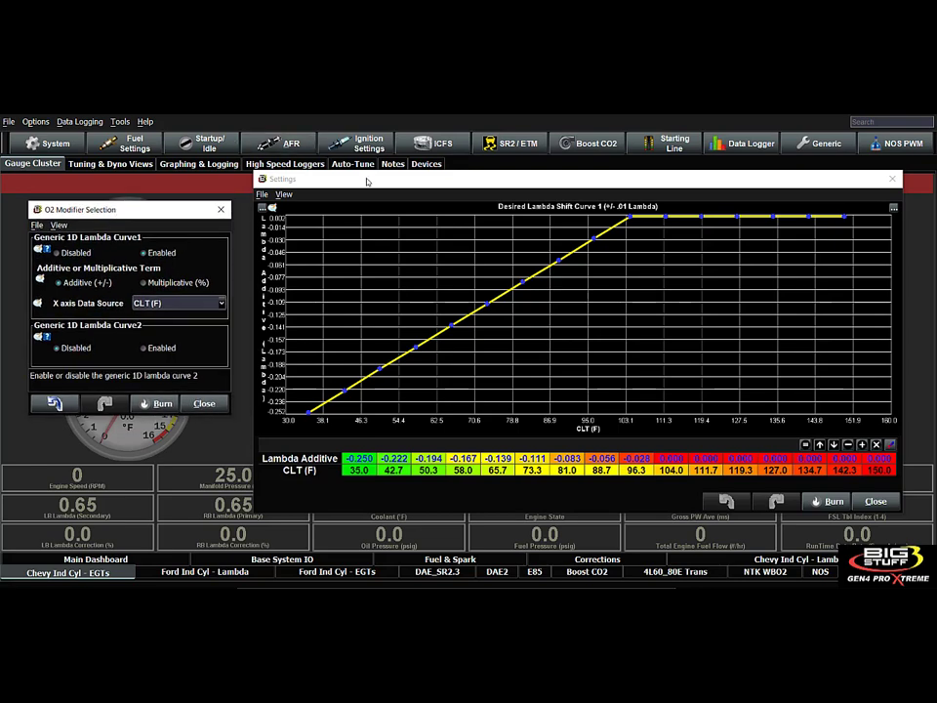
left_click_drag(368, 179, 355, 165)
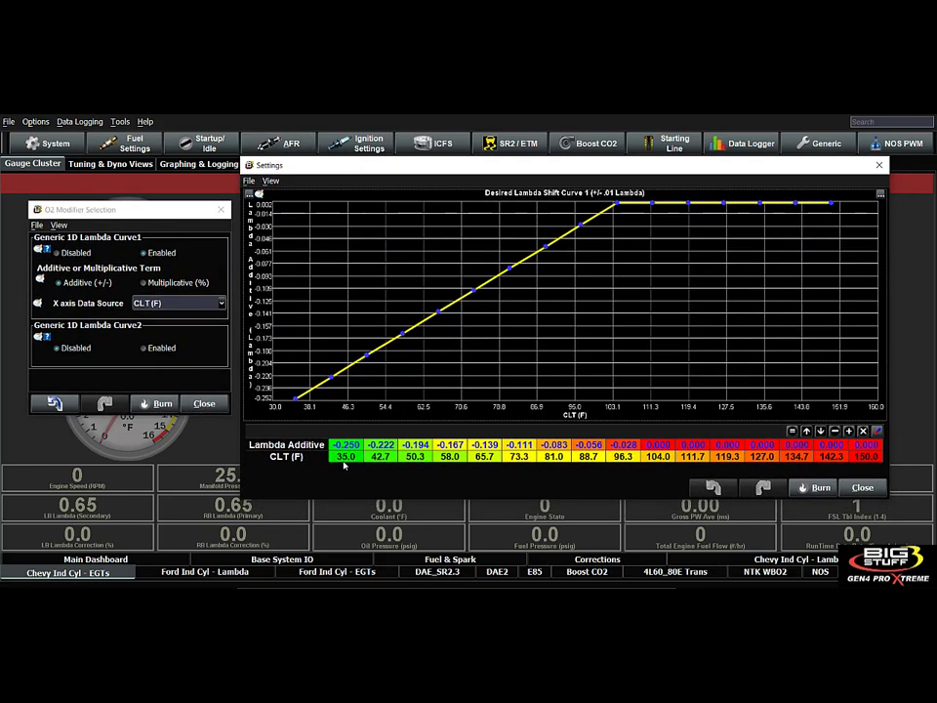
left_click(345, 447)
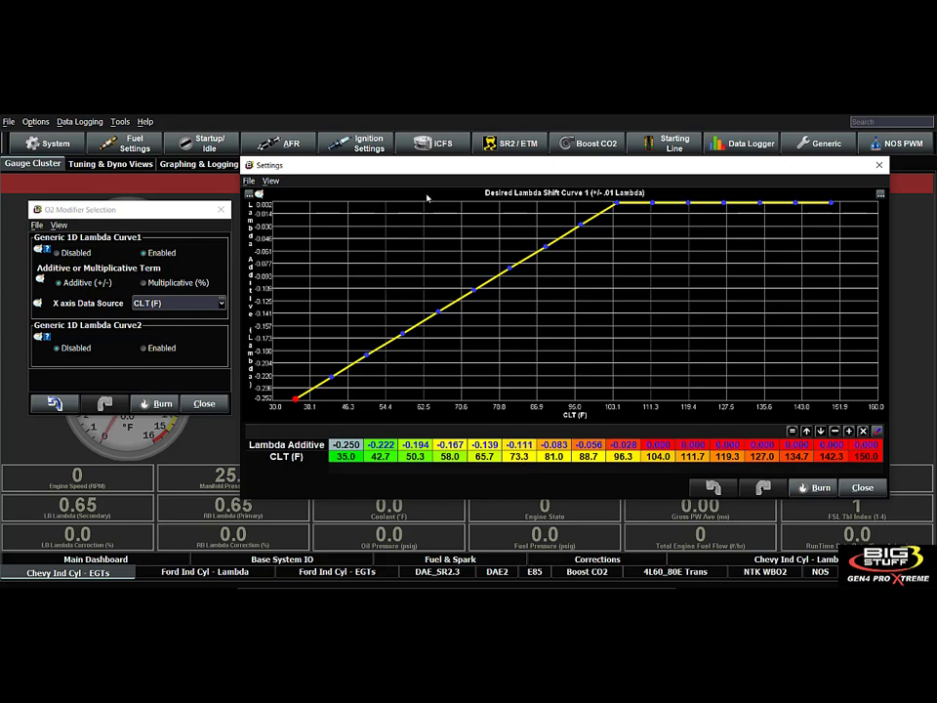
Open Target O2 Table1, examine its low-load and 13.6 psig cells, and place it beside the O2 Modifier Selection window.
left_click(285, 143)
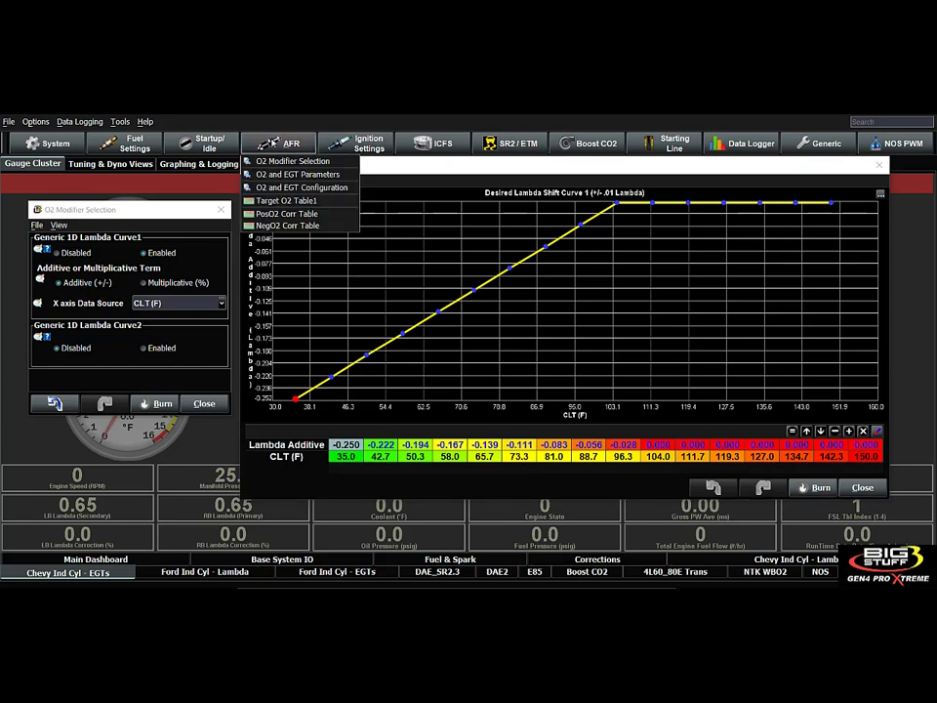
left_click(285, 200)
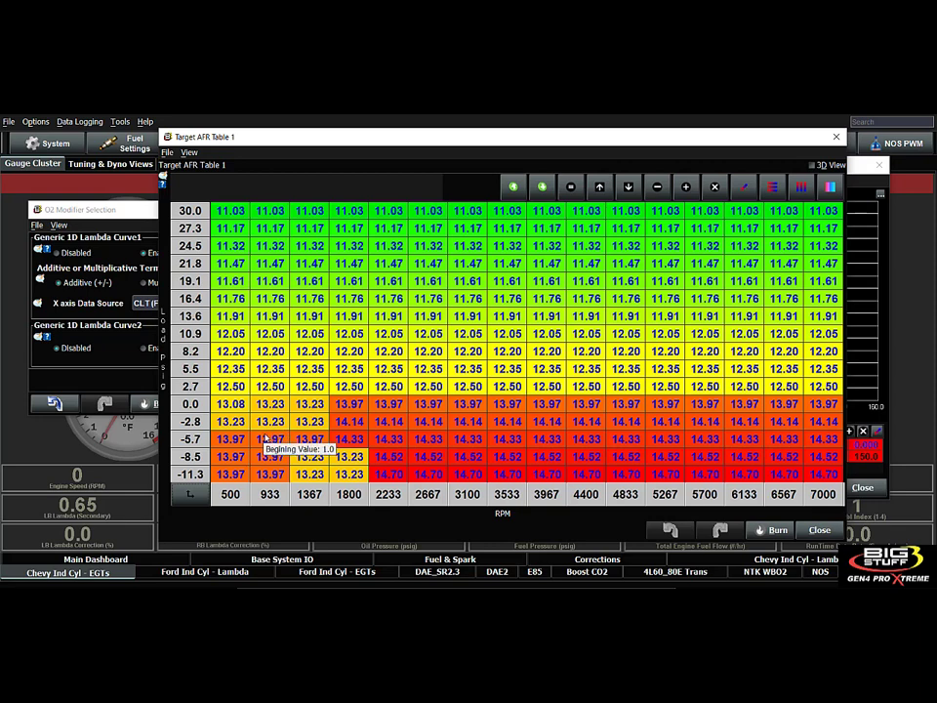
left_click_drag(266, 439, 313, 457)
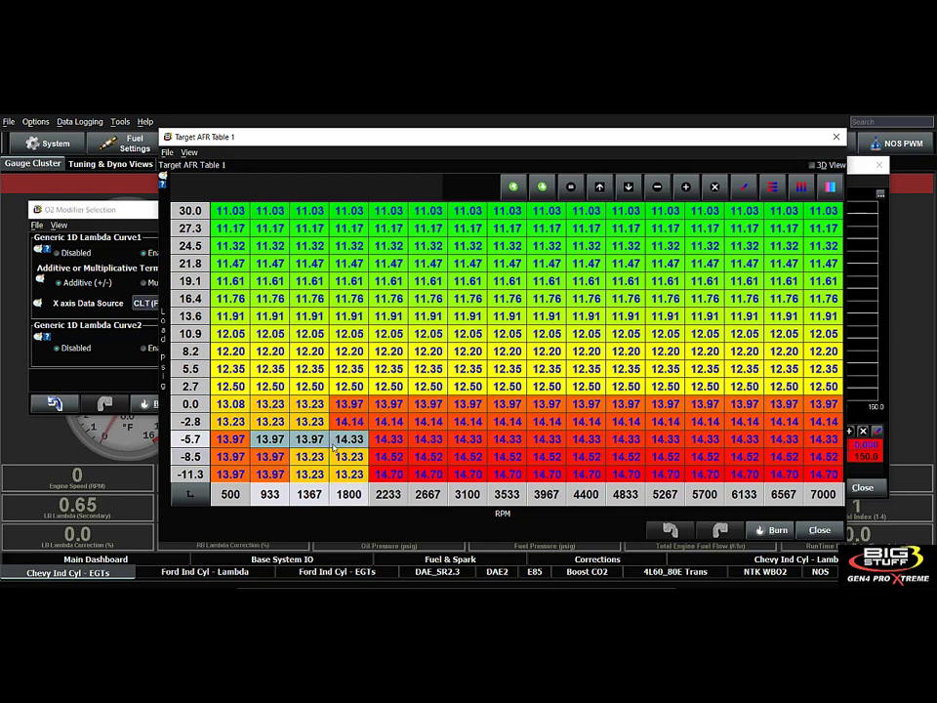
left_click(310, 315)
left_click_drag(325, 139, 344, 140)
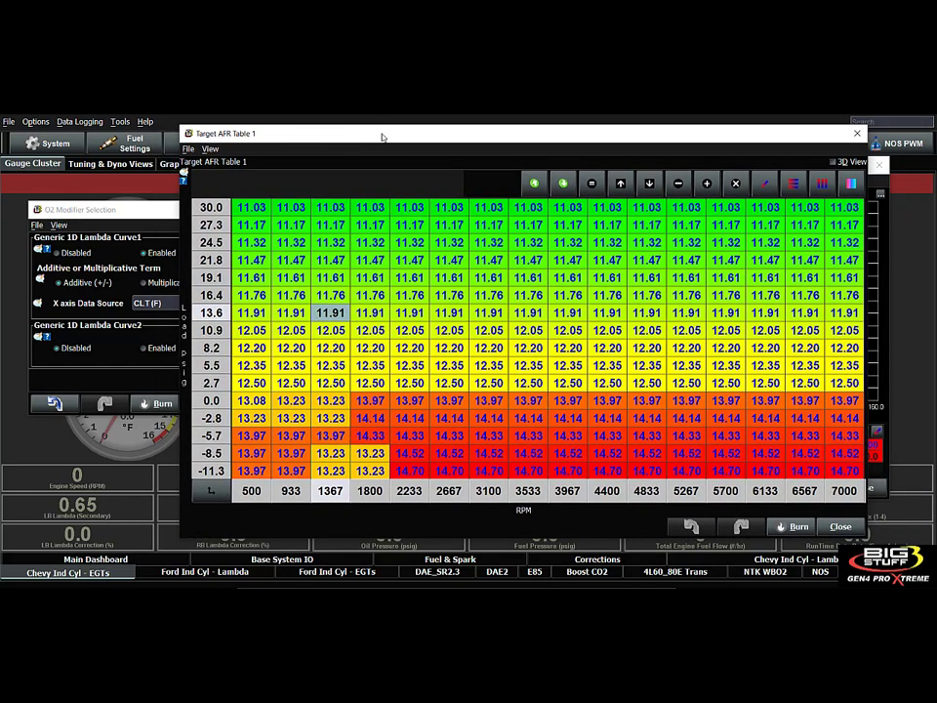
left_click_drag(382, 136, 446, 176)
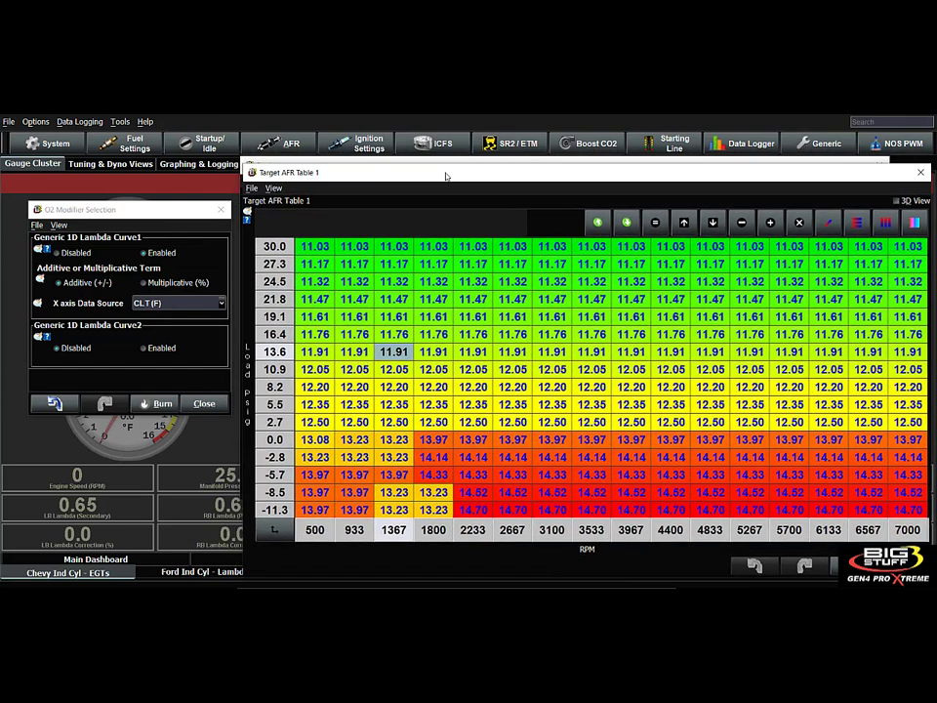
Set the O2 Display to LAMBDA in the O2 and EGT Parameters, and move that window clear of the target table.
left_click(285, 144)
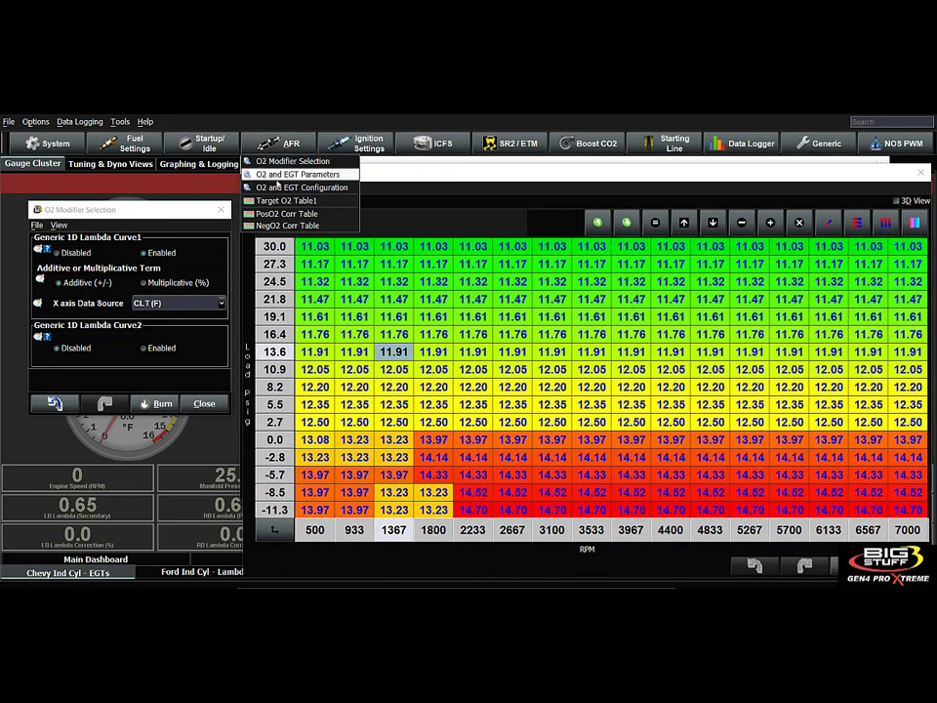
left_click(297, 174)
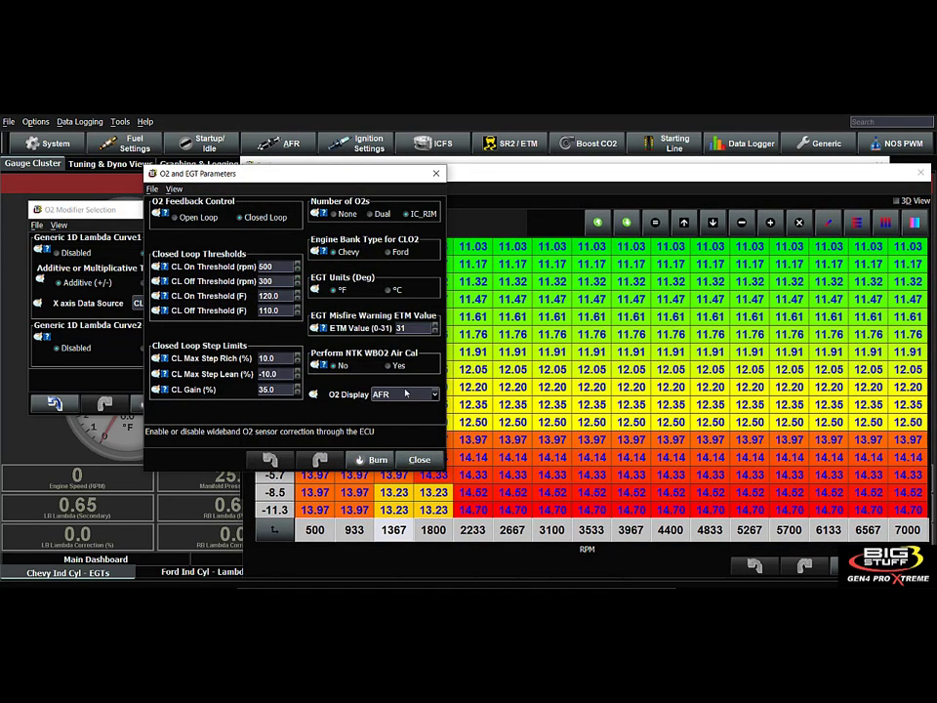
left_click(408, 394)
left_click(406, 406)
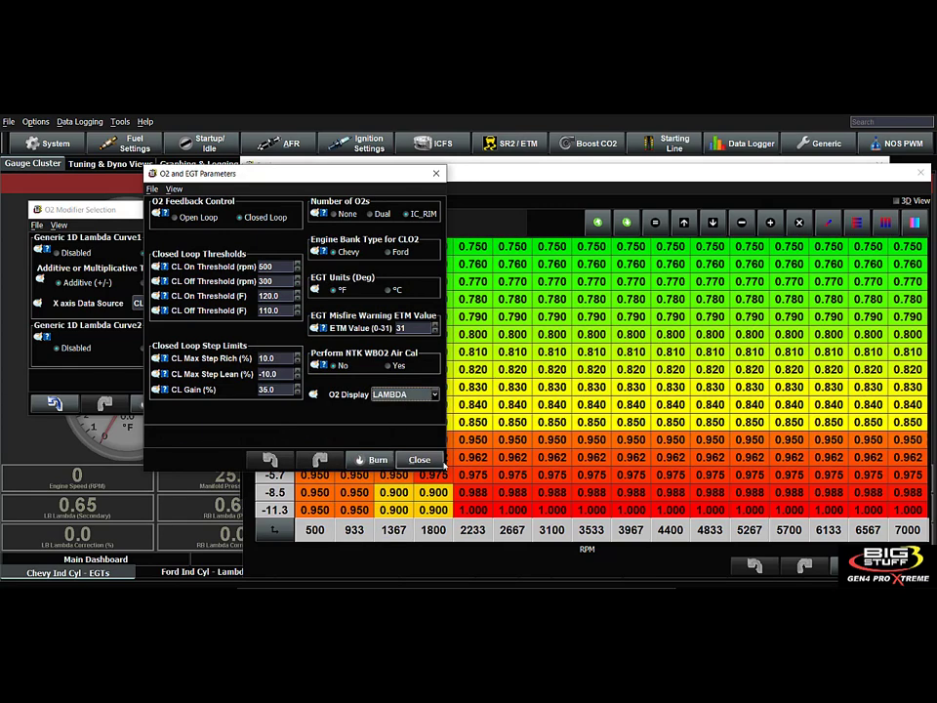
left_click_drag(316, 177, 211, 128)
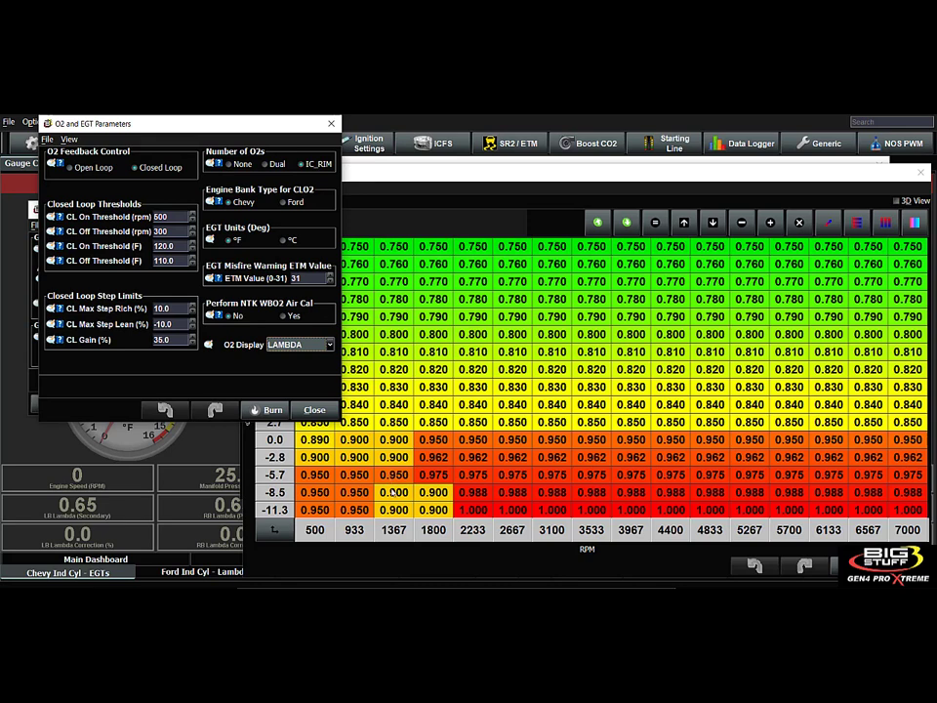
Compare the target lambda cells at -8.5 psig with the additive values from 50.3 to 104.0 °F in Desired Lambda Shift Curve 1.
left_click(429, 492)
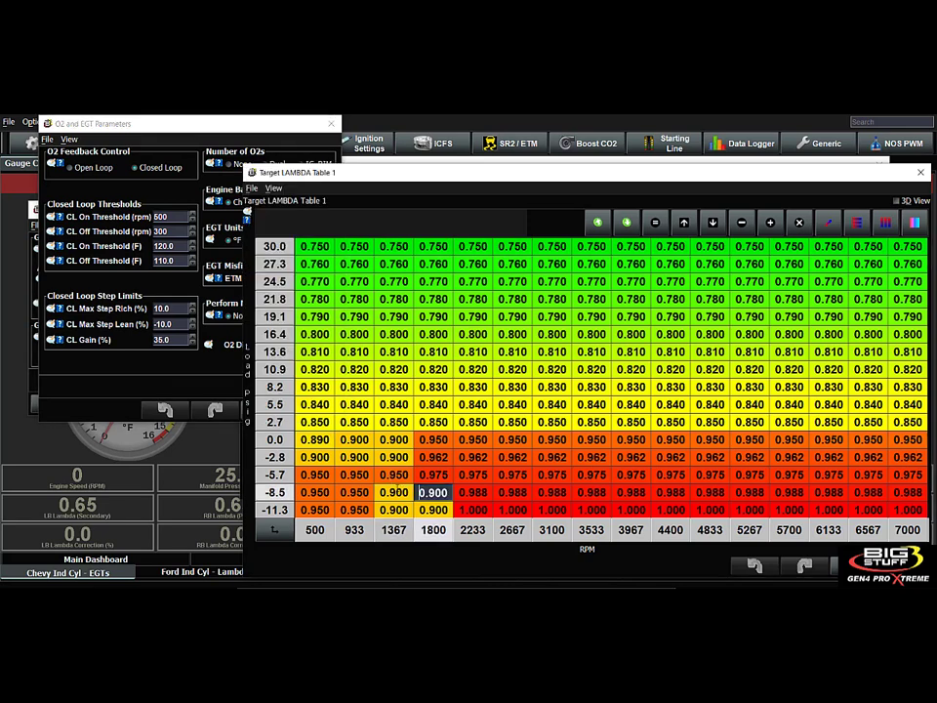
left_click(394, 491)
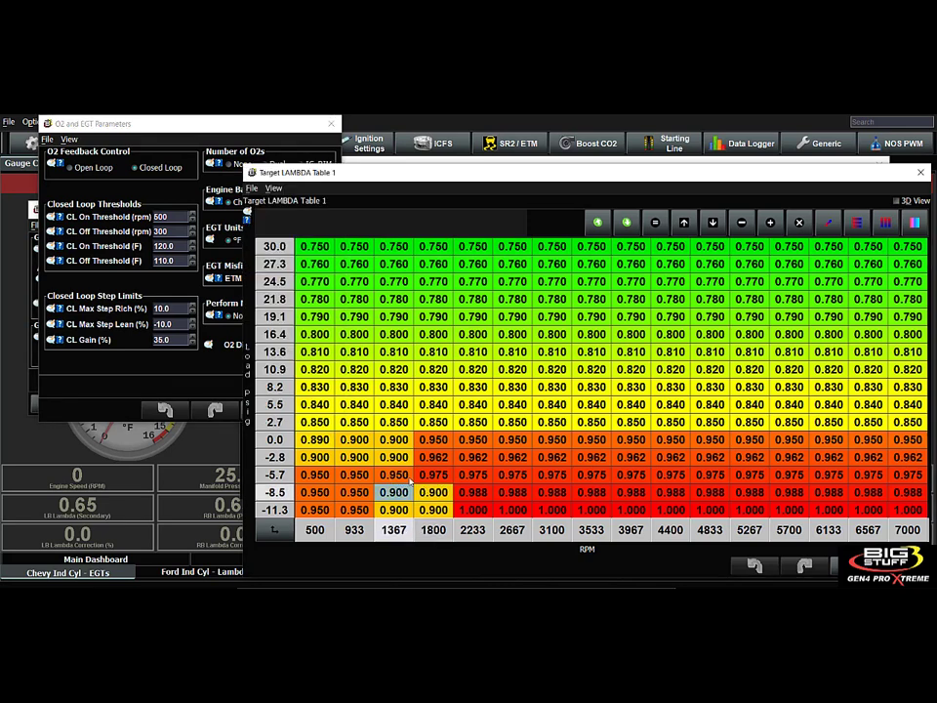
left_click_drag(488, 173, 436, 241)
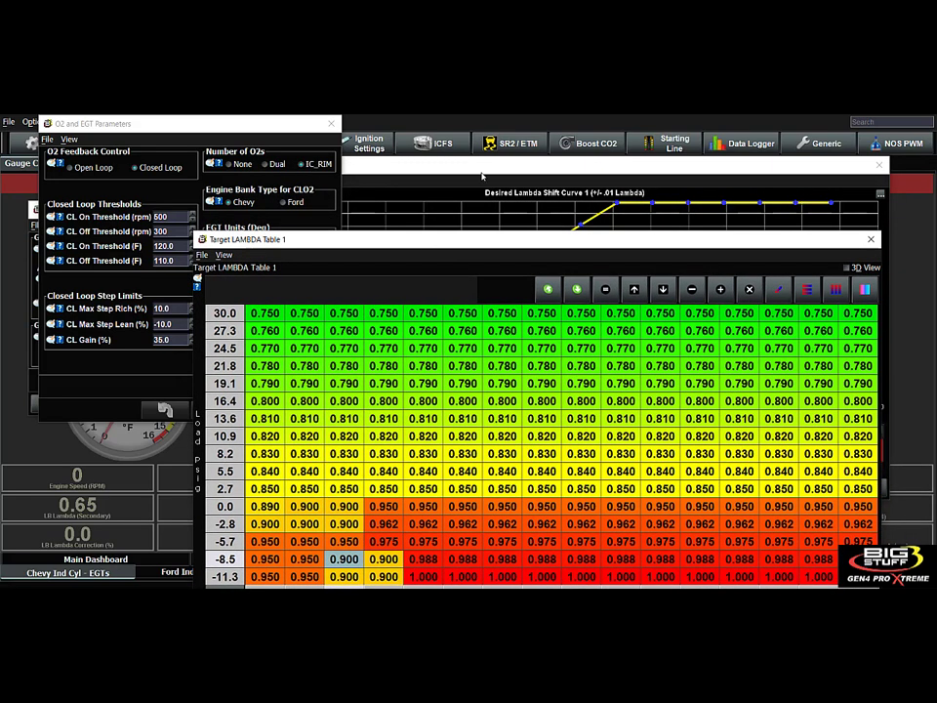
left_click(488, 168)
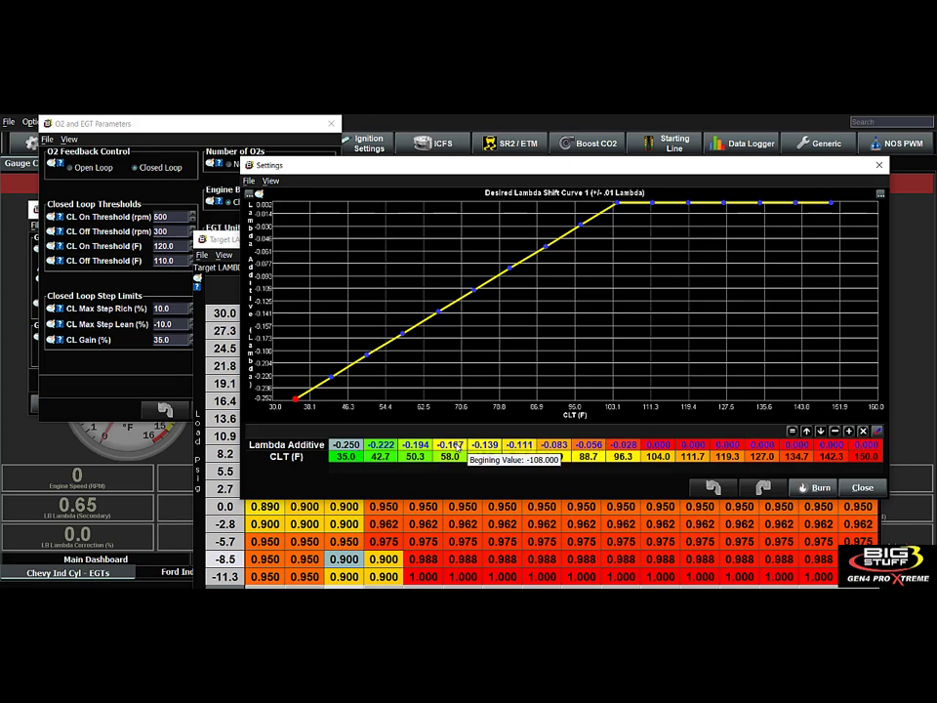
left_click_drag(423, 445, 452, 447)
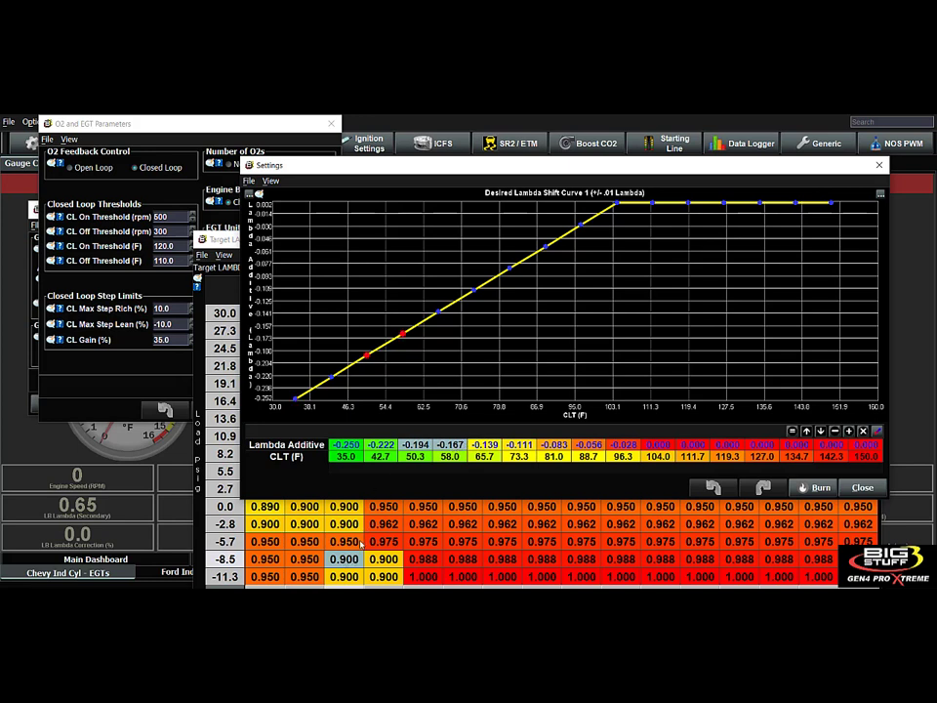
left_click_drag(485, 444, 589, 446)
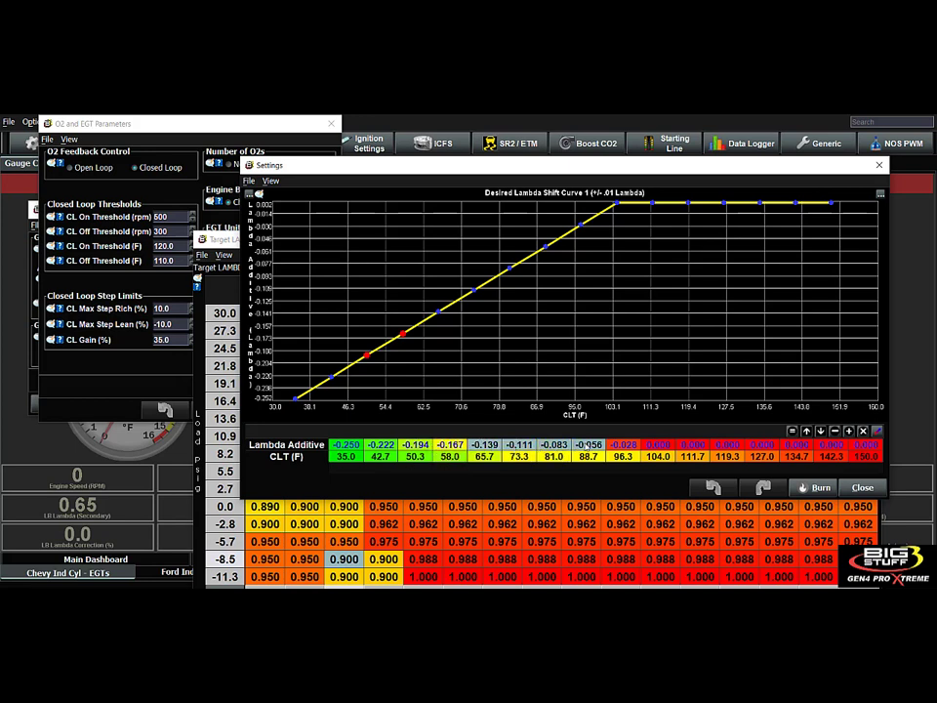
left_click(657, 444)
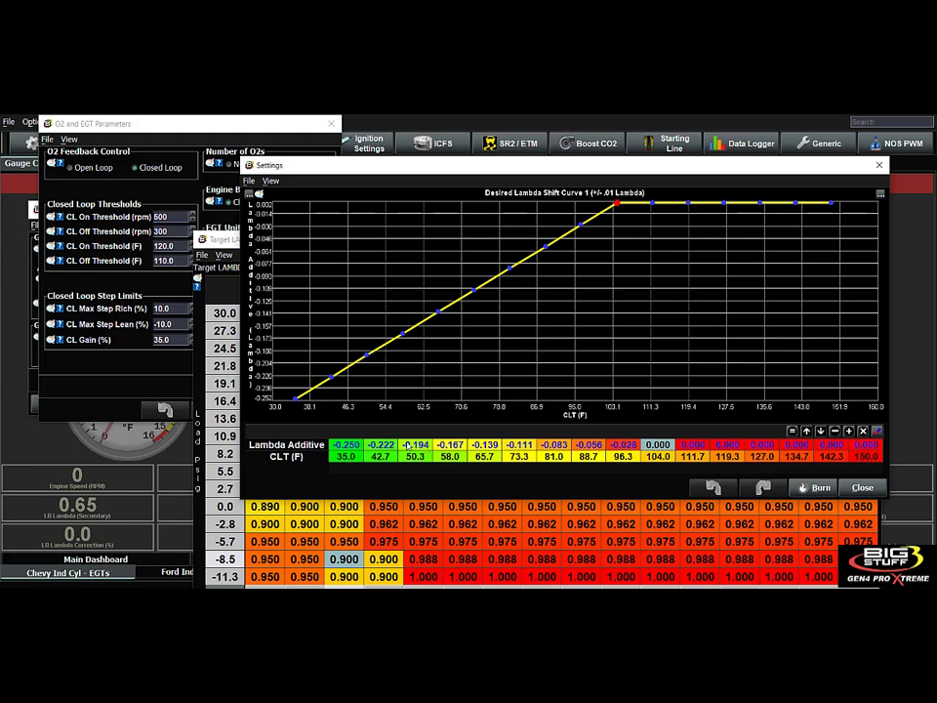
Set the lambda additive value at 35.0 °F CLT to -0.100 in Desired Lambda Shift Curve 1.
left_click(347, 445)
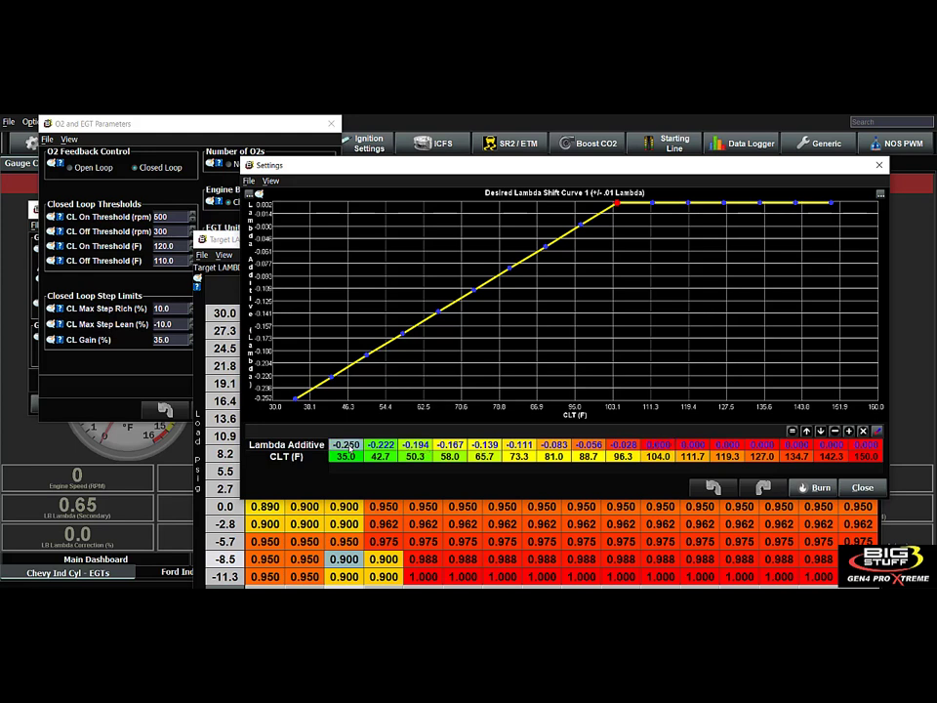
type("-.")
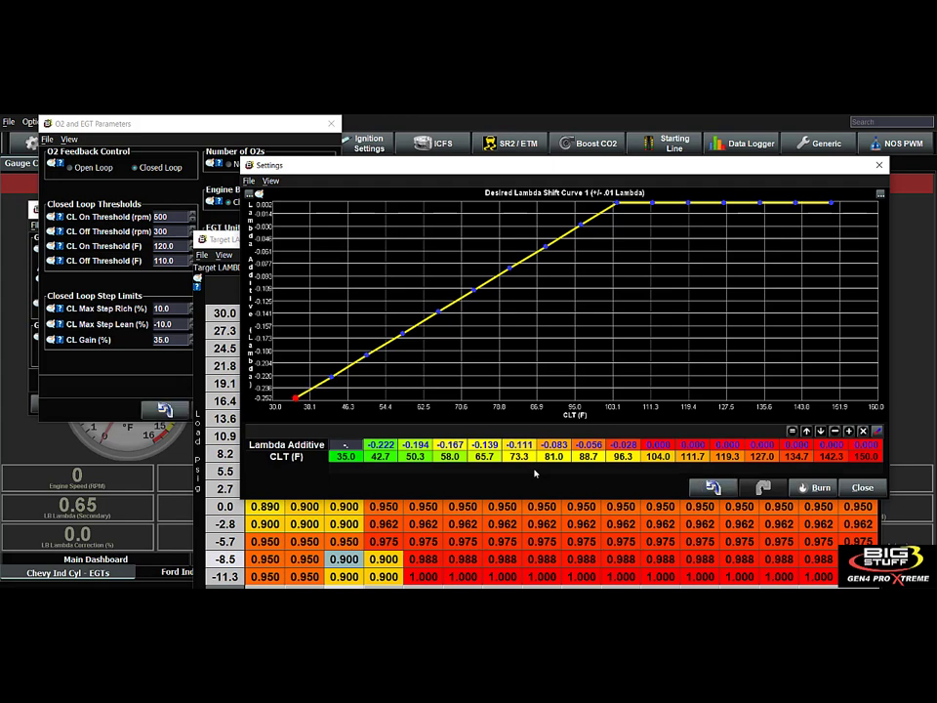
type("100")
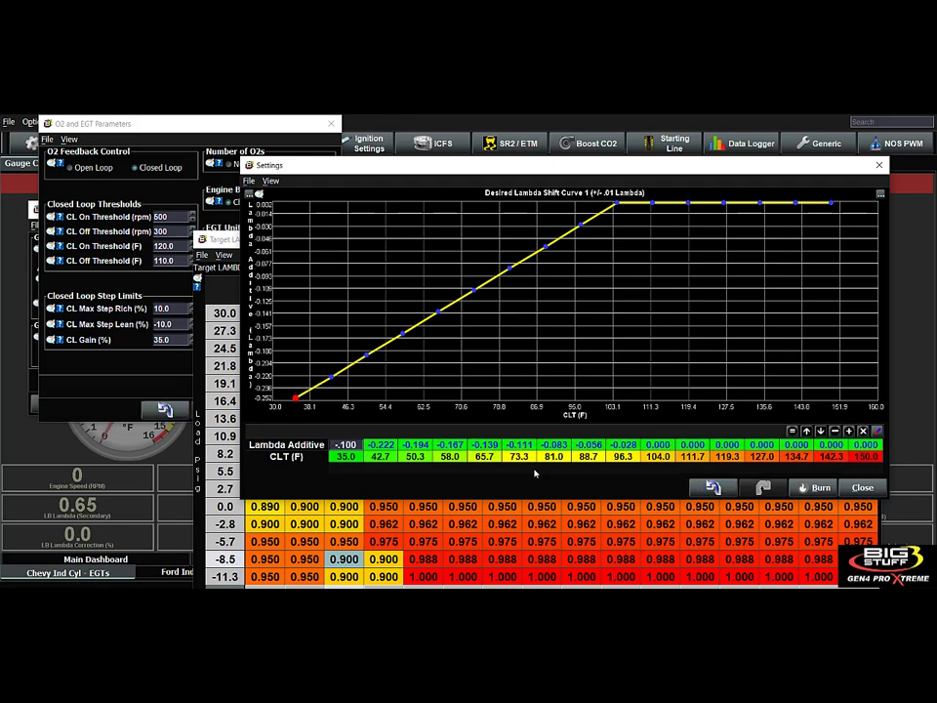
key("Return")
Interpolate the lambda additive values from 35.0 to 104.0 °F CLT, and check several points along the smoothed curve.
left_click(384, 444)
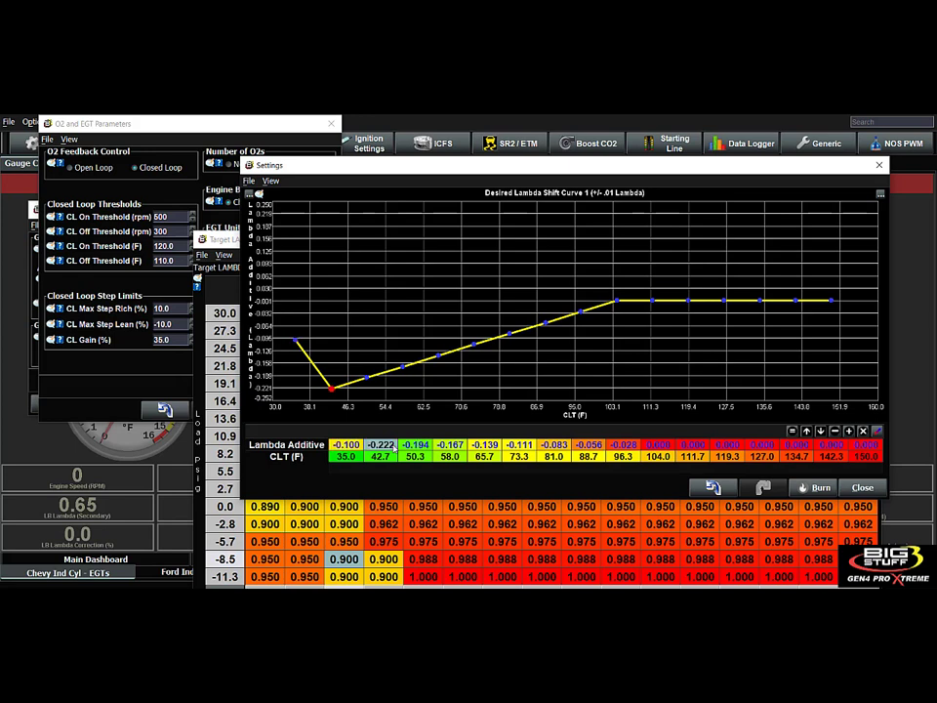
left_click_drag(389, 444, 665, 447)
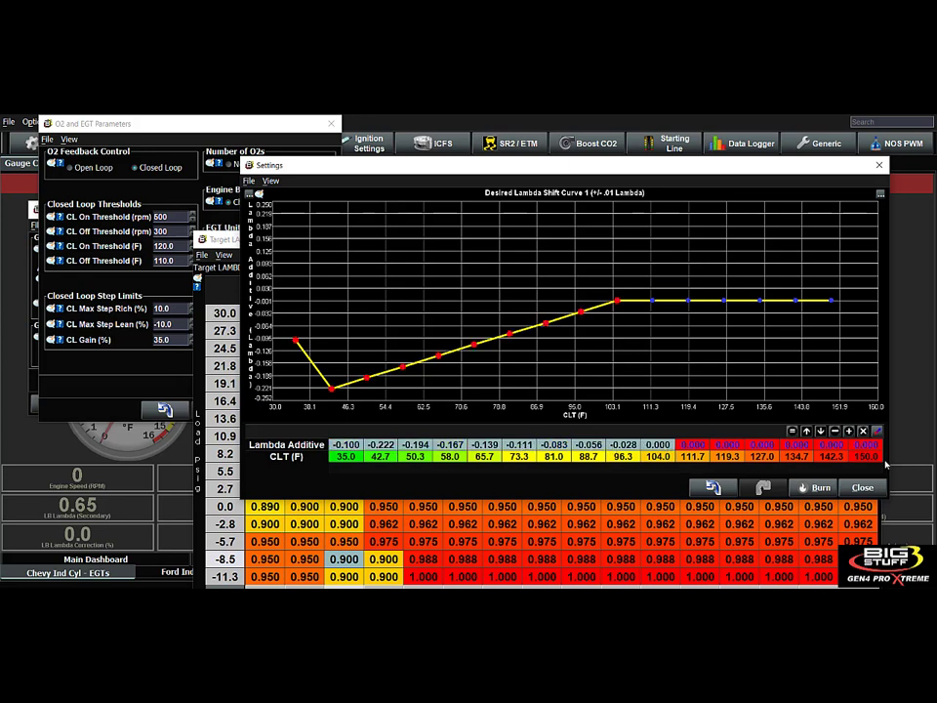
left_click(878, 430)
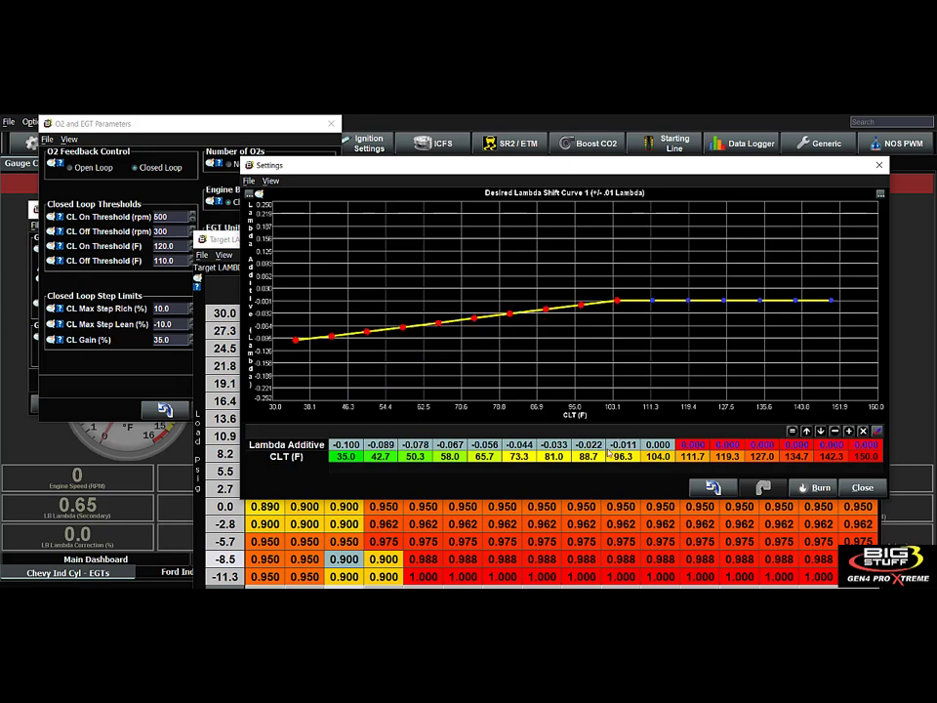
left_click(590, 447)
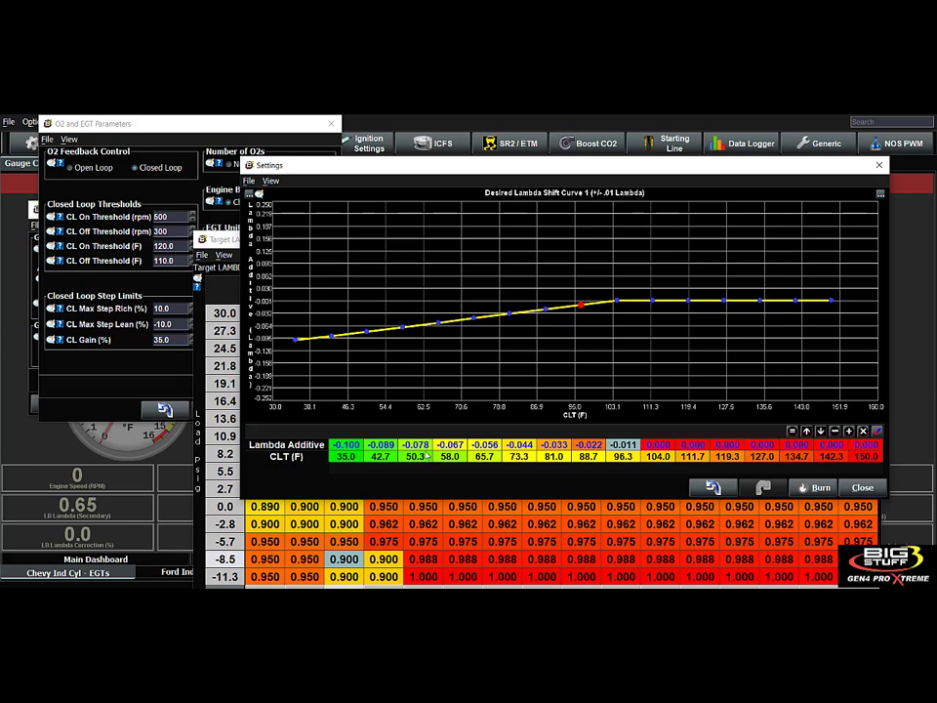
left_click_drag(417, 446, 451, 447)
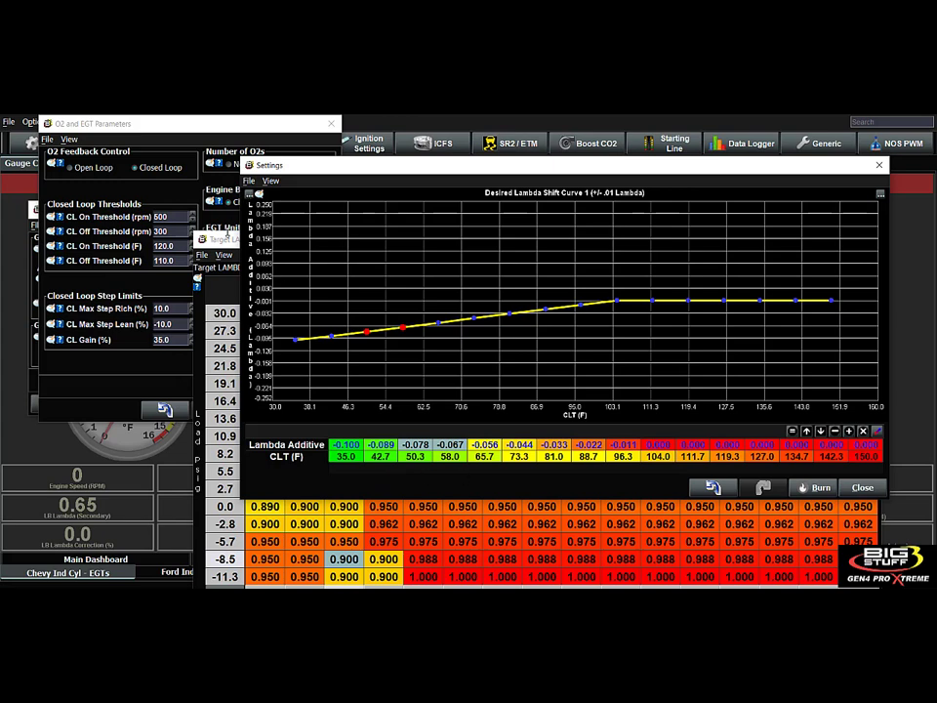
Set the O2 Display back to AFR in the O2 and EGT Parameters.
left_click(163, 121)
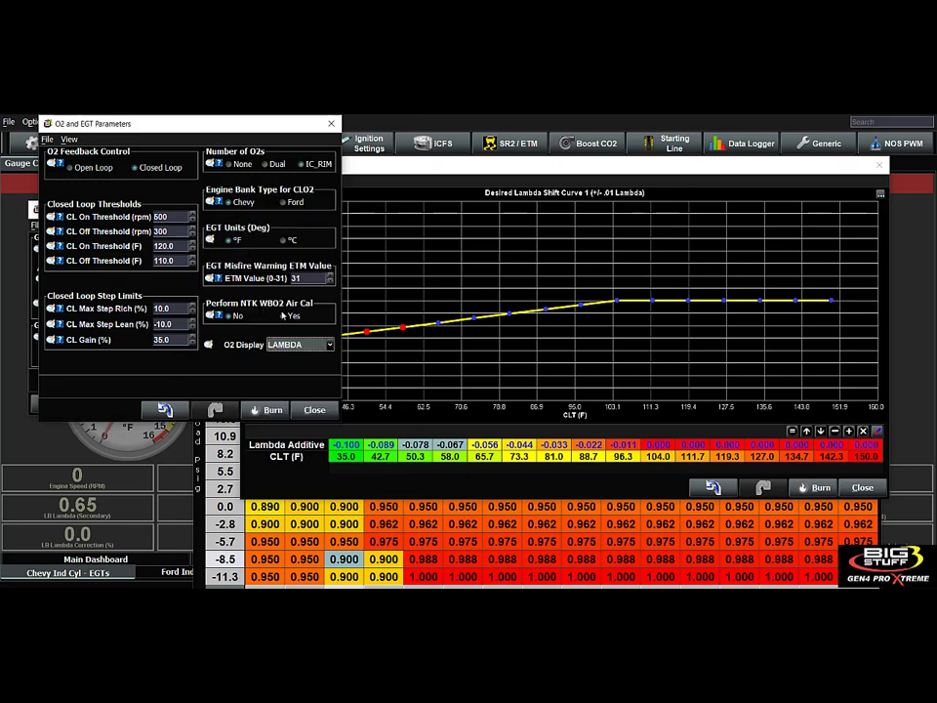
left_click(300, 344)
left_click(279, 368)
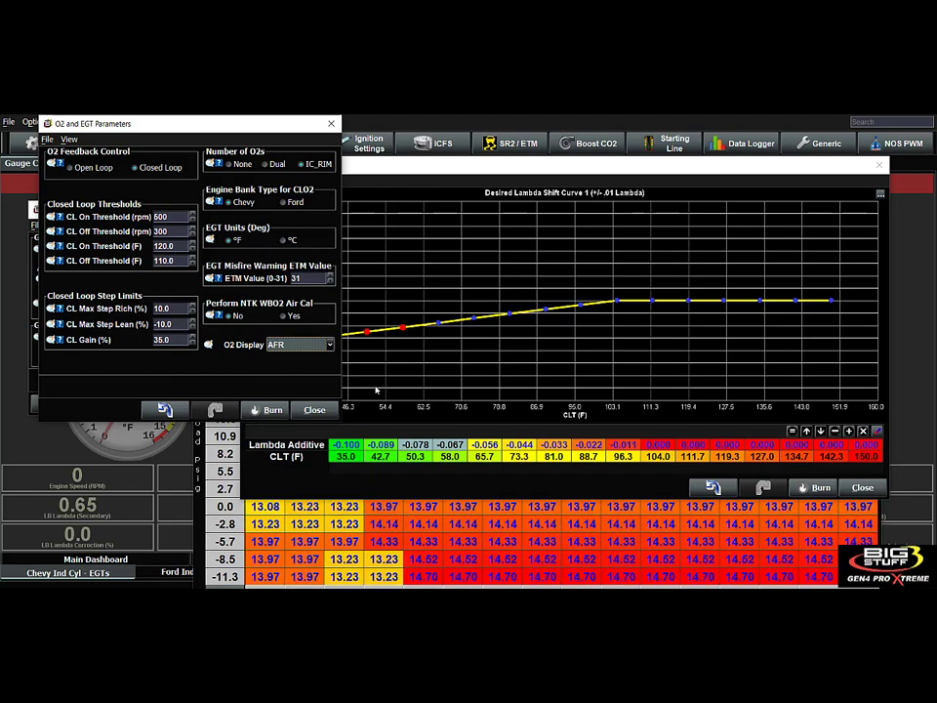
Bring Target AFR Table 1 to the front, and close both it and the O2 and EGT Parameters.
left_click(411, 541)
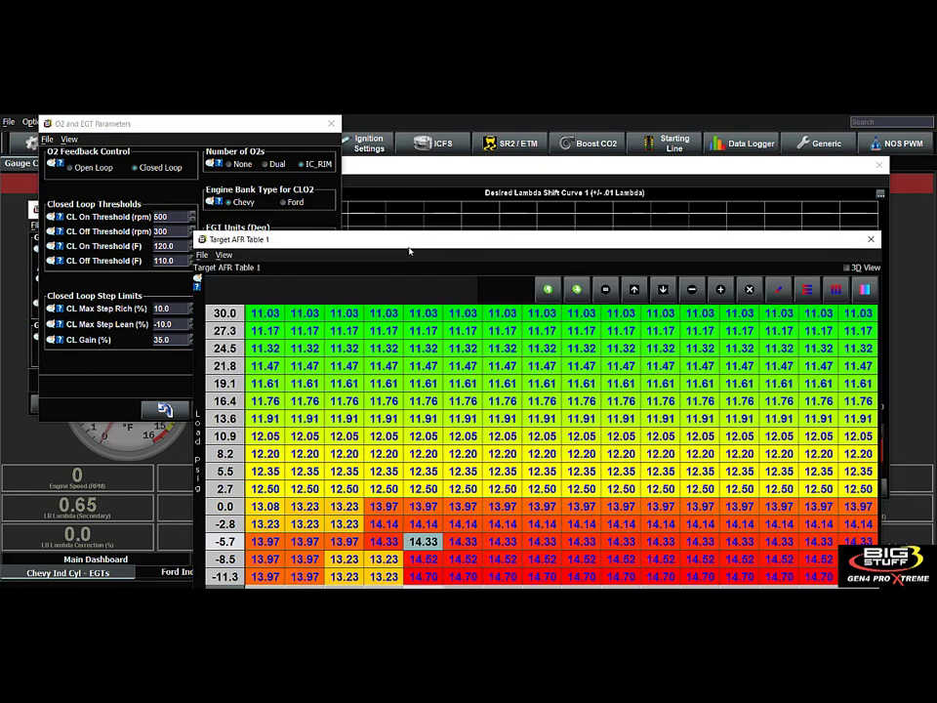
left_click_drag(413, 244, 362, 159)
left_click(805, 549)
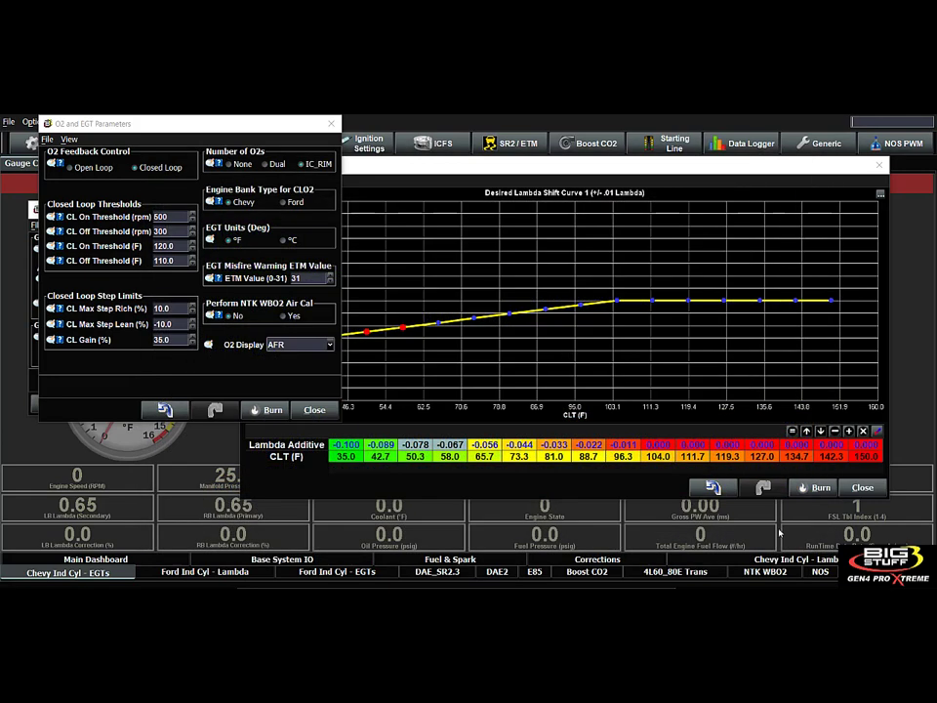
left_click(315, 410)
Review all points of Desired Lambda Shift Curve 1 with the O2 Modifier Selection window placed over the graph.
left_click_drag(449, 456, 872, 458)
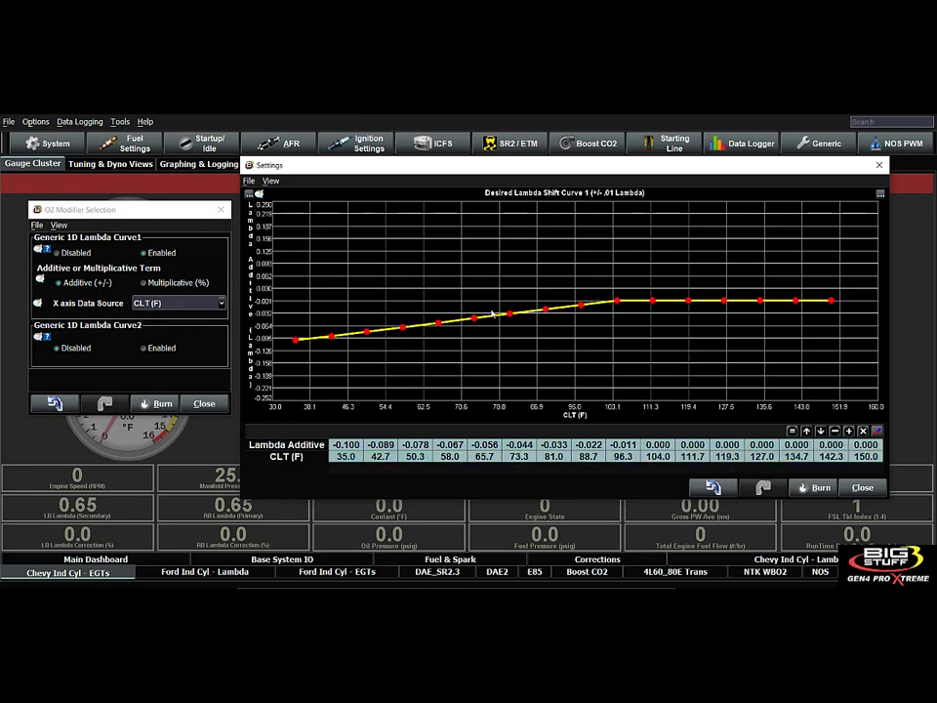
left_click_drag(110, 210, 647, 190)
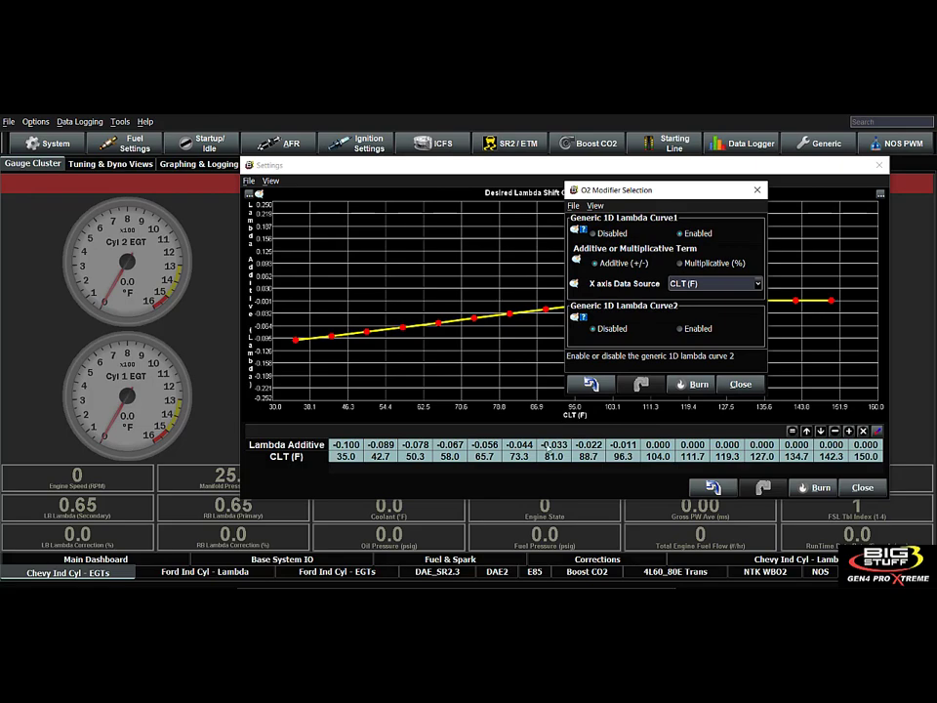
left_click(548, 446)
Open the Generic Port Editor and check the trigger settings of Generic 1D Lambda Curve 2.
left_click(46, 143)
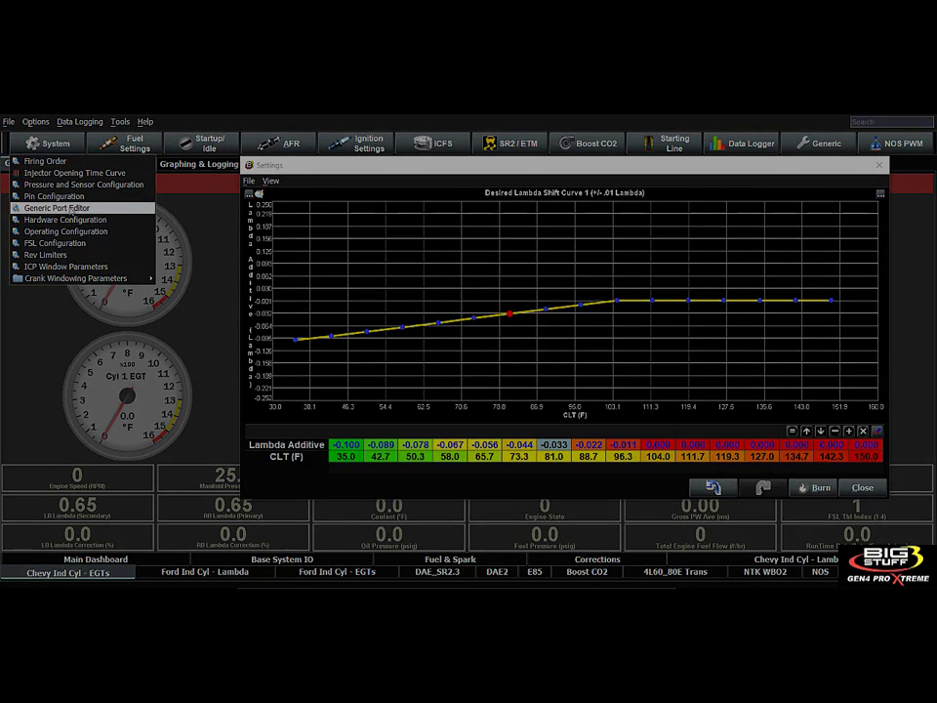
left_click(70, 208)
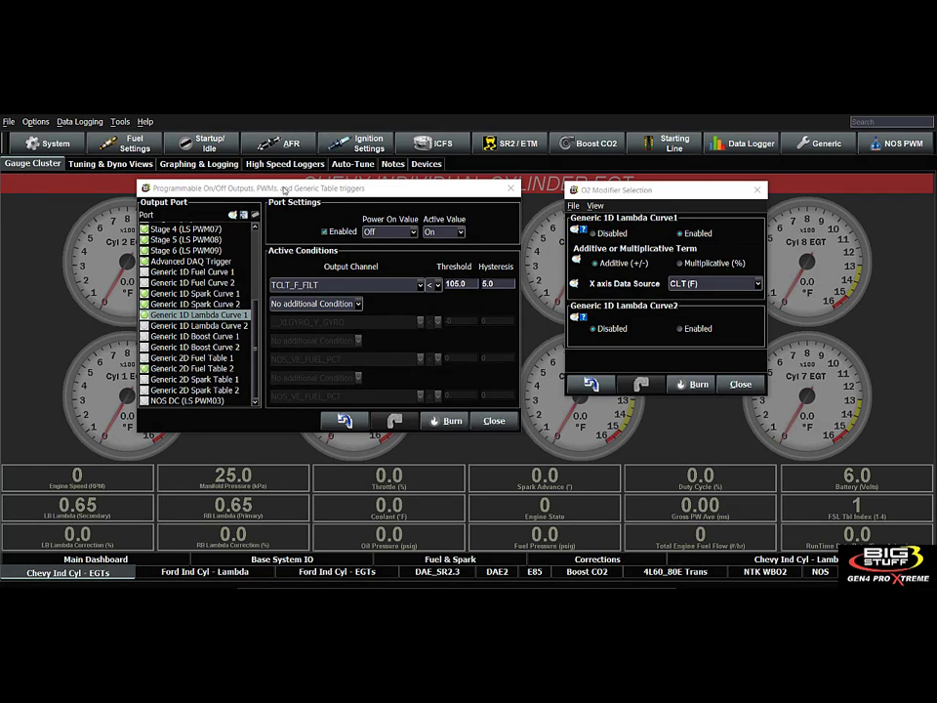
left_click(182, 325)
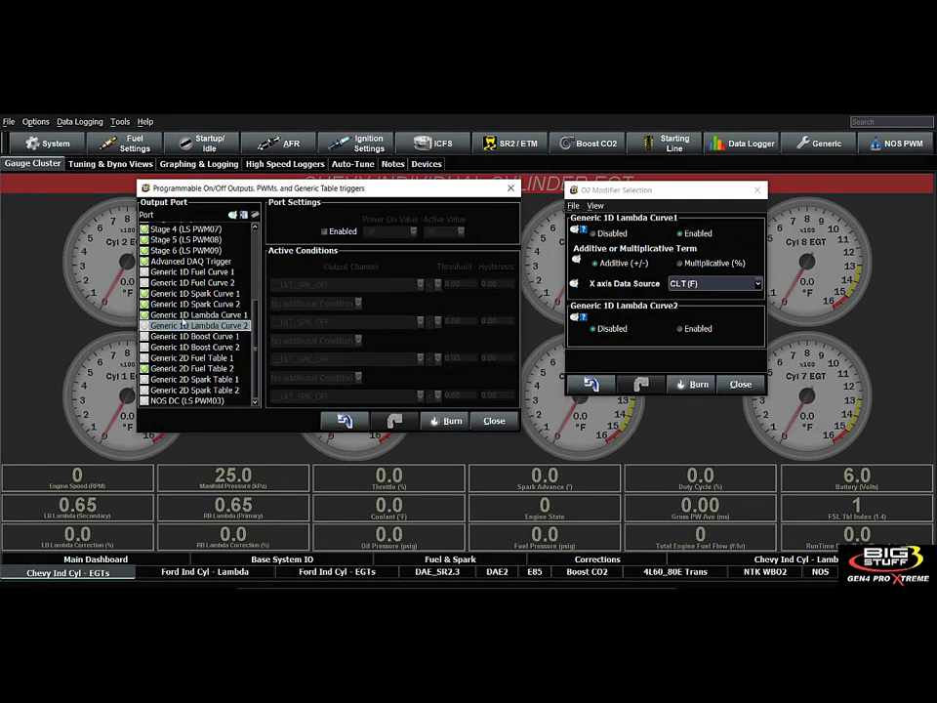
Set the TCLT_F_FILT activation threshold of Generic 1D Lambda Curve 1 to 150.
left_click(185, 314)
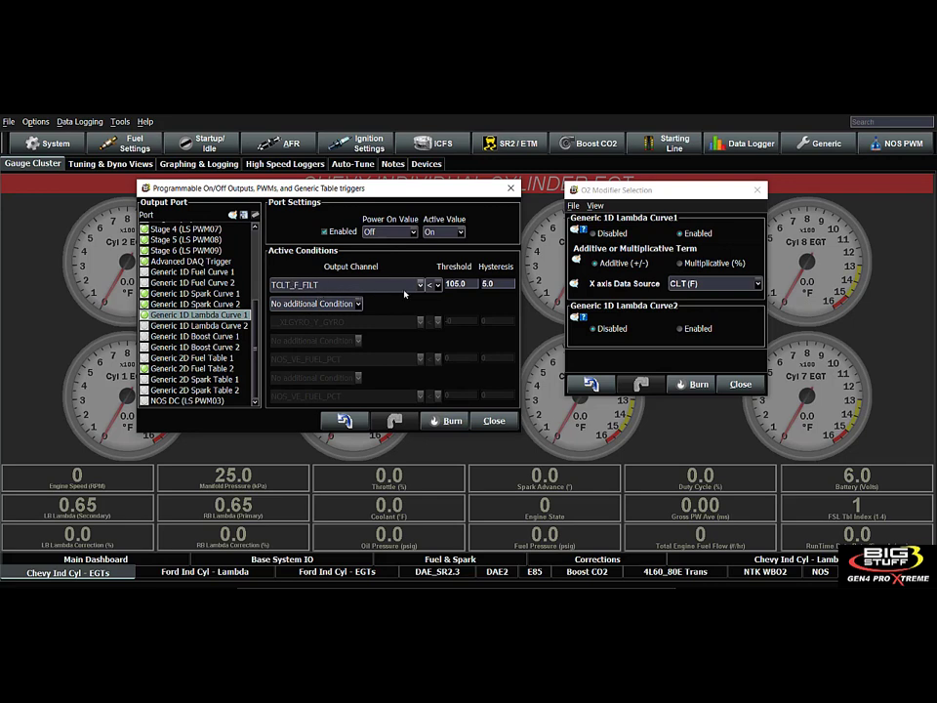
double_click(455, 283)
type("135")
double_click(459, 284)
type("150")
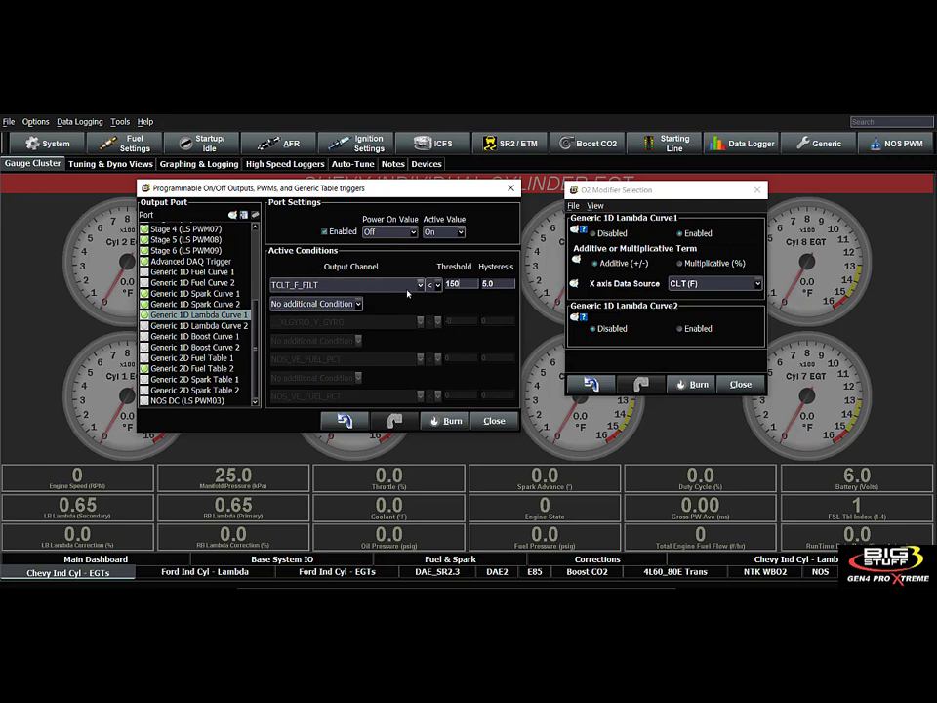
Check the output channel choices for the Generic 1D Lambda Curve 1 trigger and close the port editor window.
left_click(420, 285)
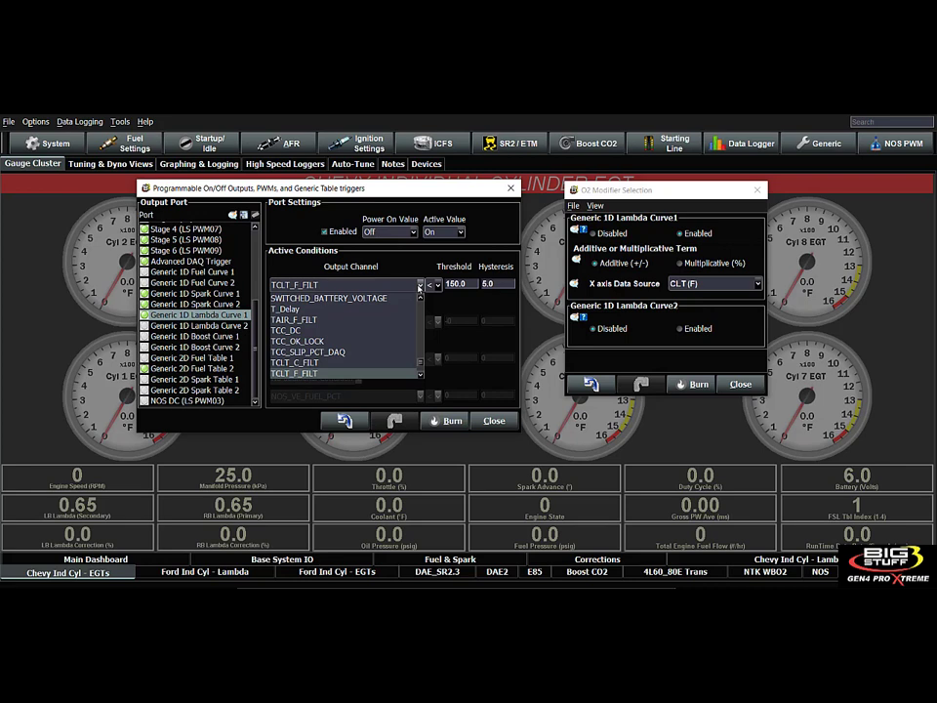
left_click(419, 285)
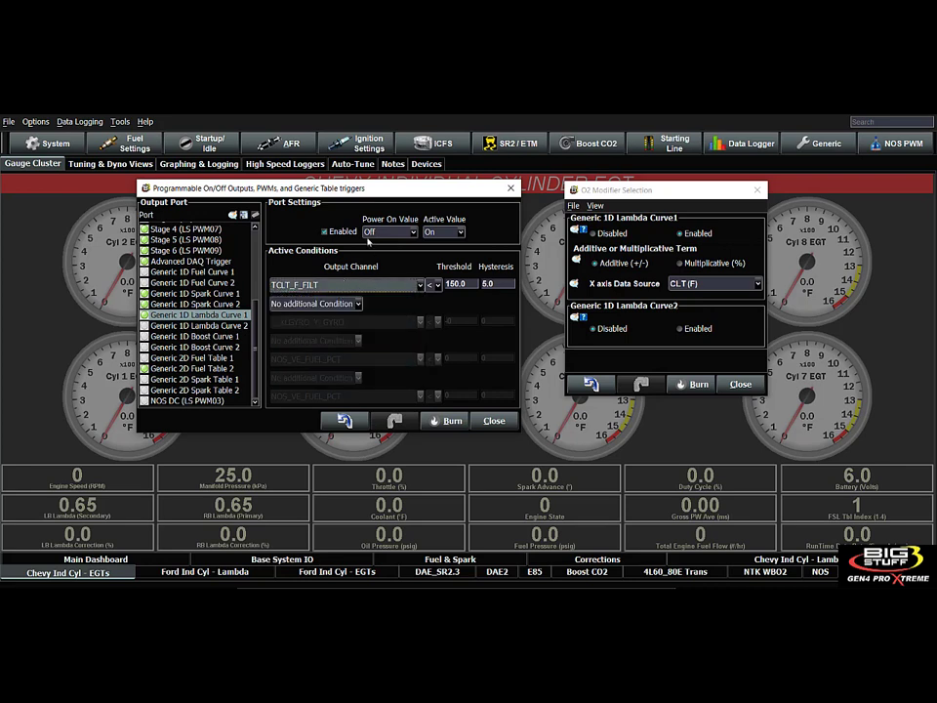
left_click_drag(350, 191, 301, 171)
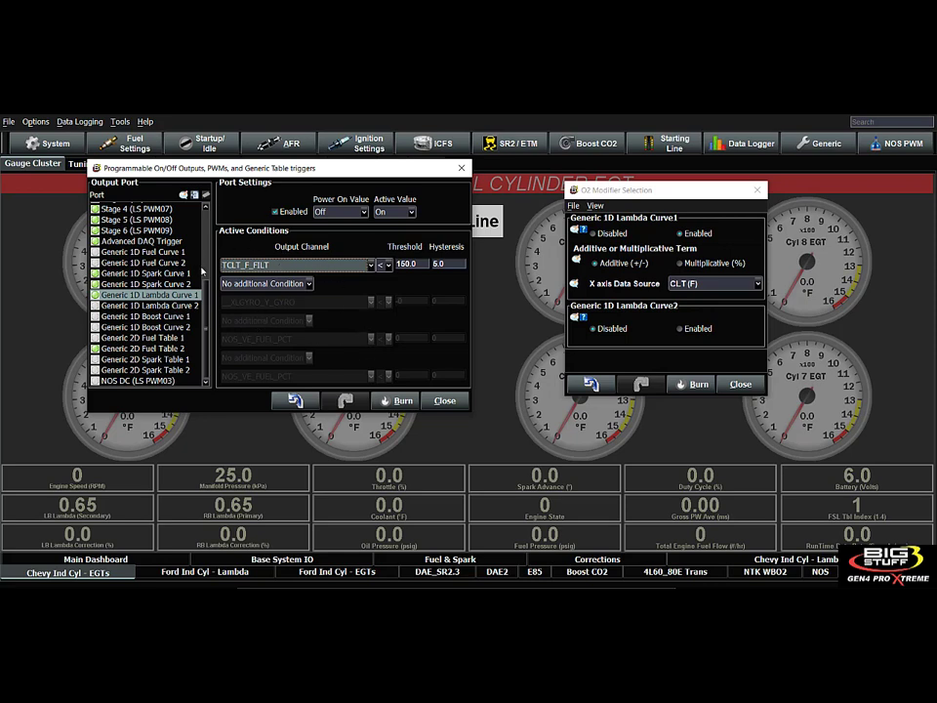
left_click(445, 402)
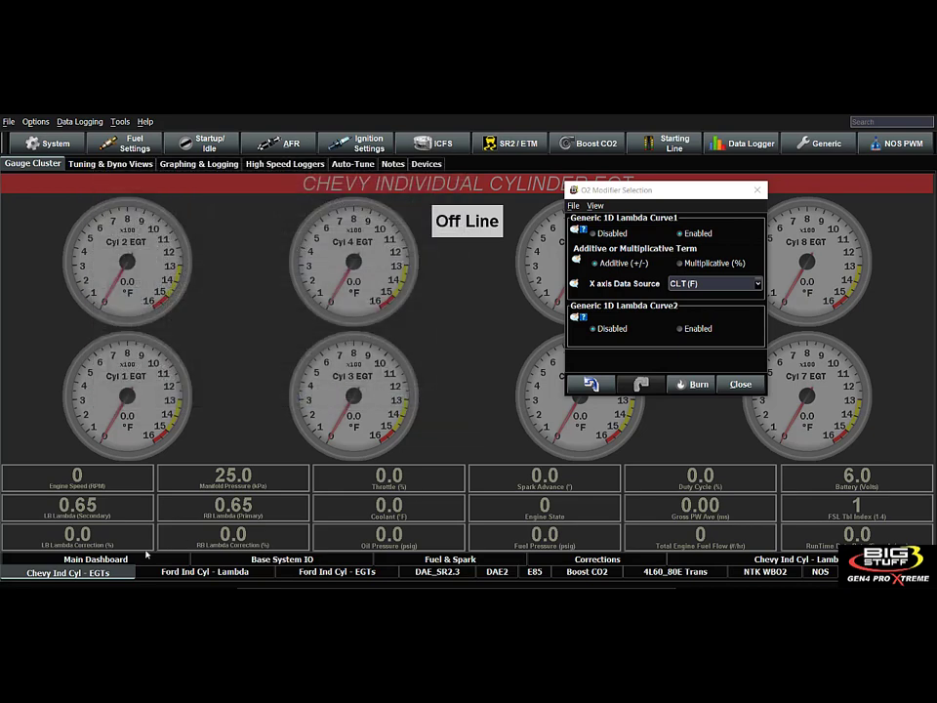
Bring up the Main Dashboard with the O2 Modifier Selection window closed, and turn on Designer Mode.
left_click(147, 555)
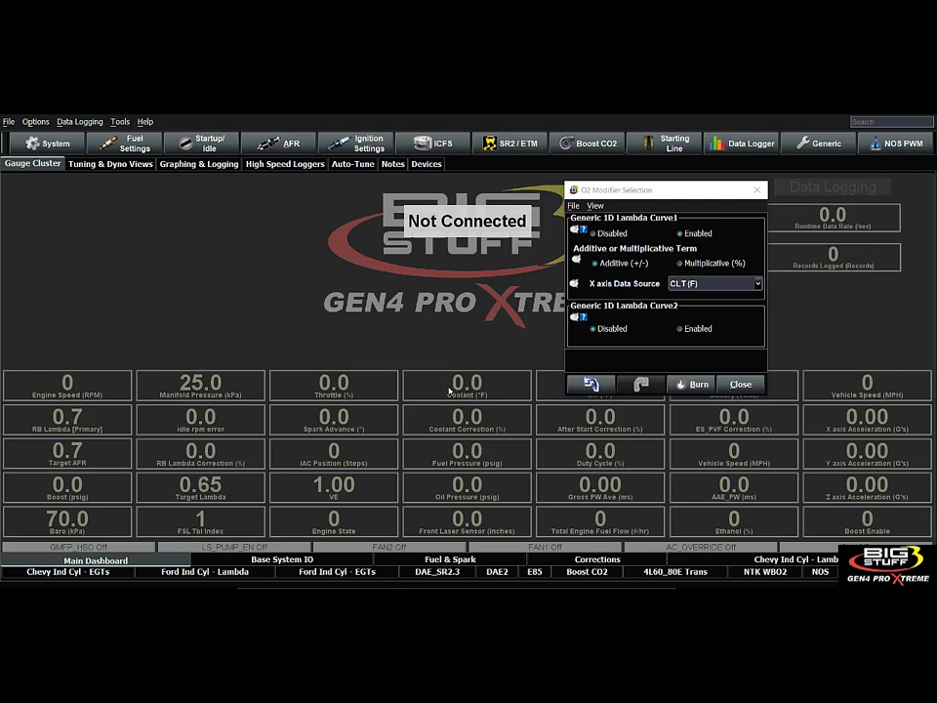
left_click(740, 384)
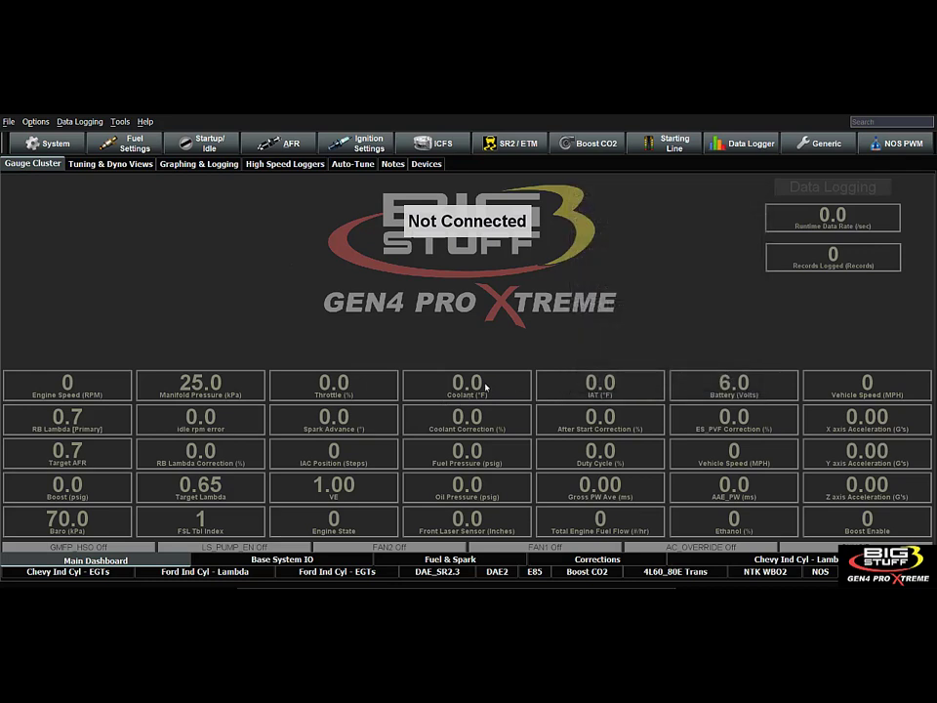
right_click(421, 387)
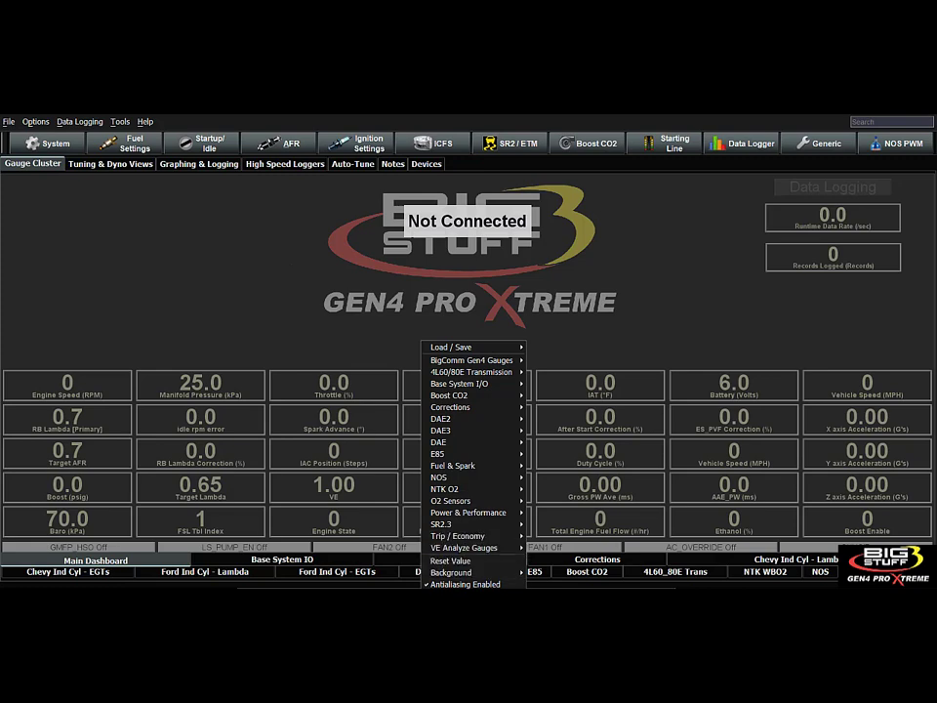
left_click(456, 595)
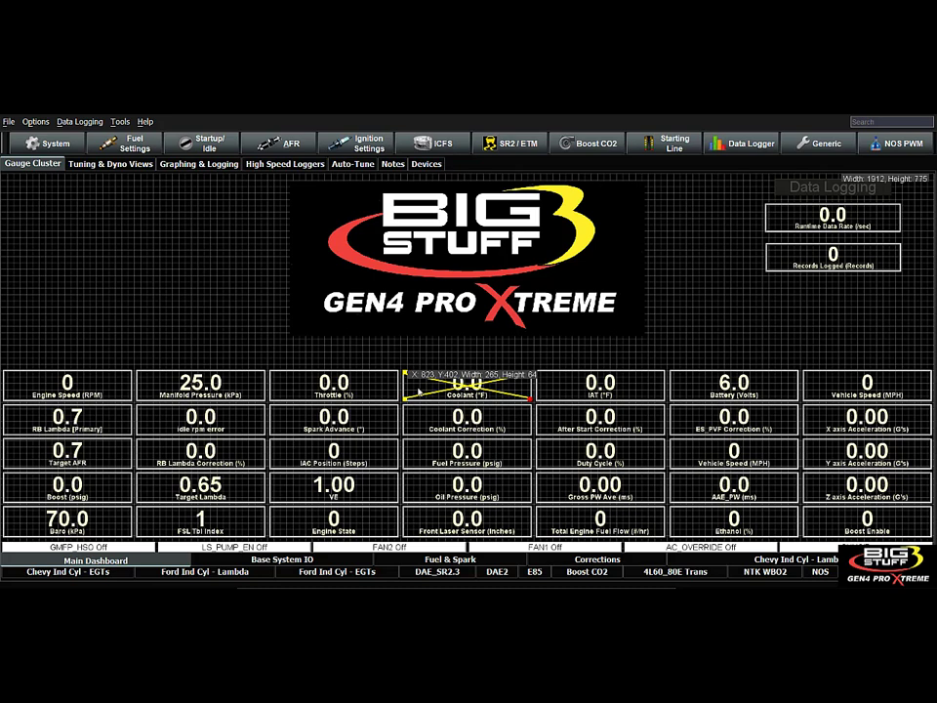
Check the output channel assigned to the Coolant gauge in its properties, and close them.
right_click(420, 393)
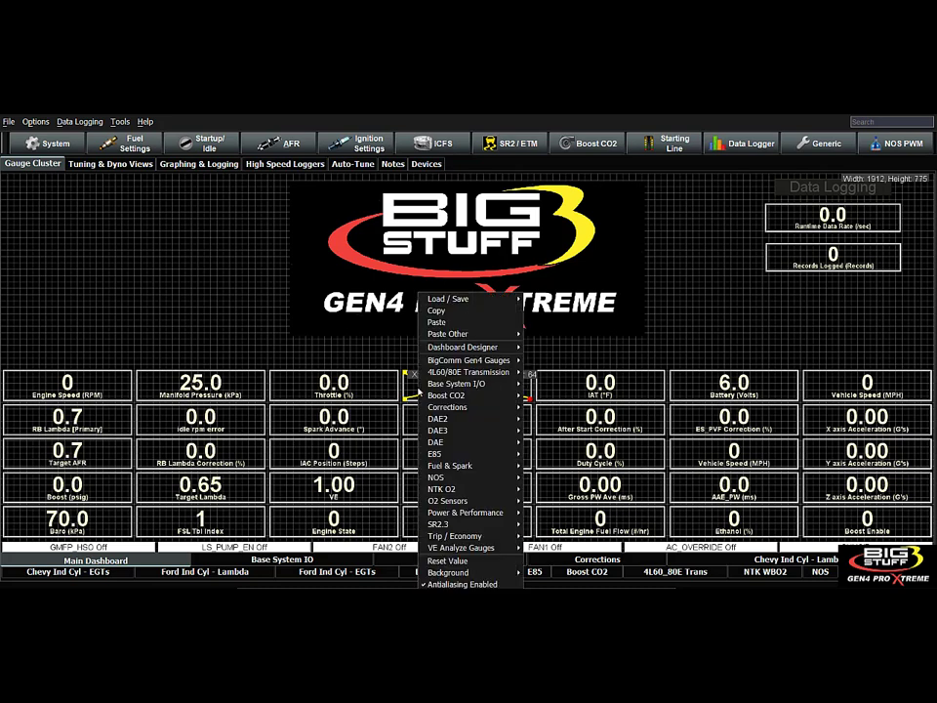
mouse_move(478, 351)
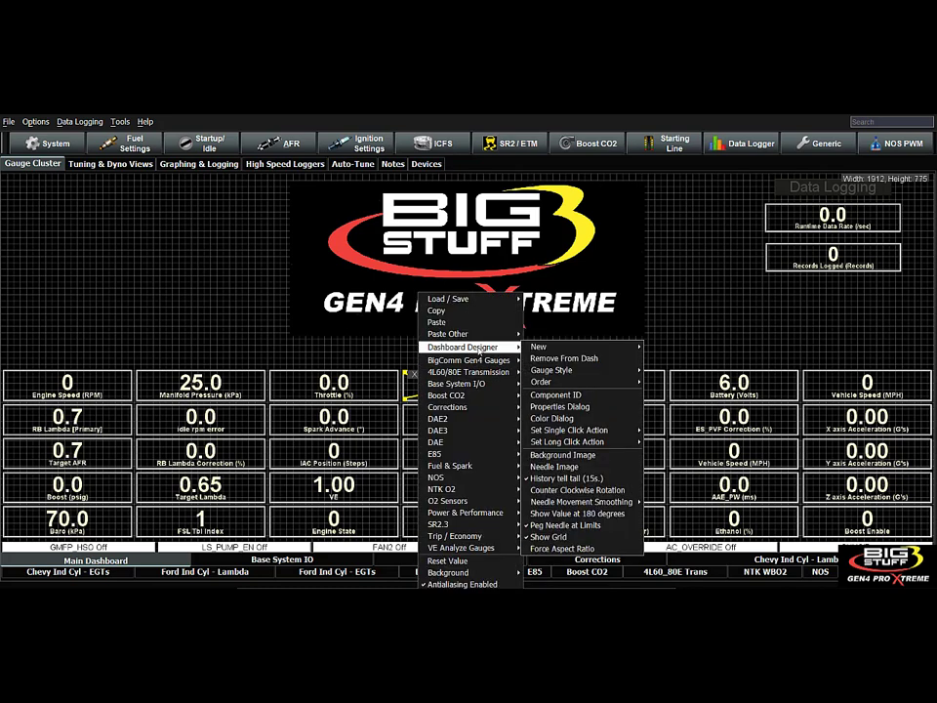
left_click(410, 391)
right_click(410, 390)
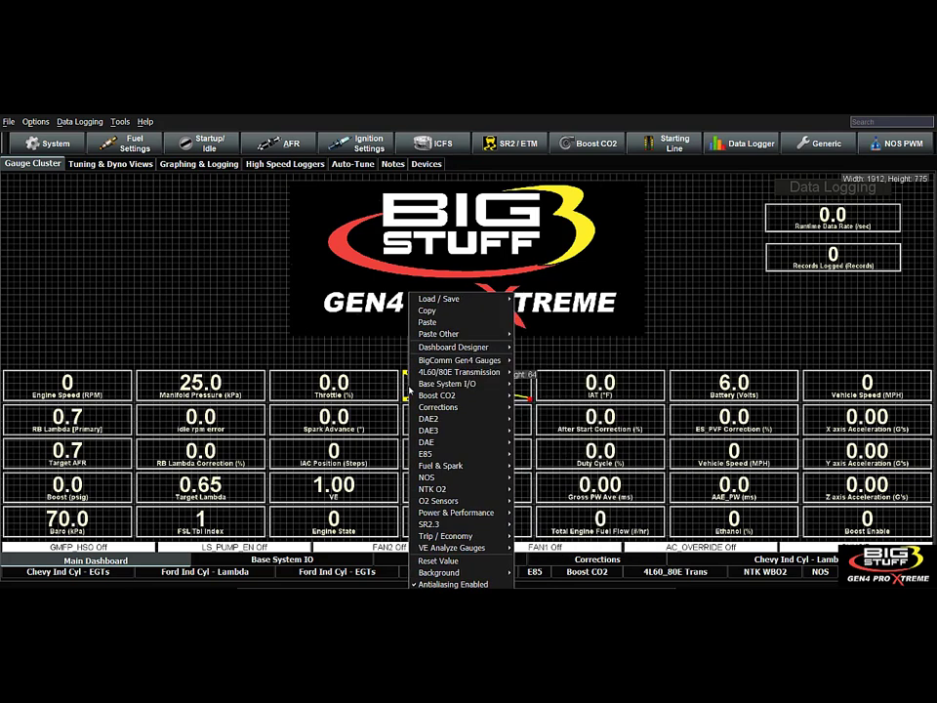
mouse_move(482, 348)
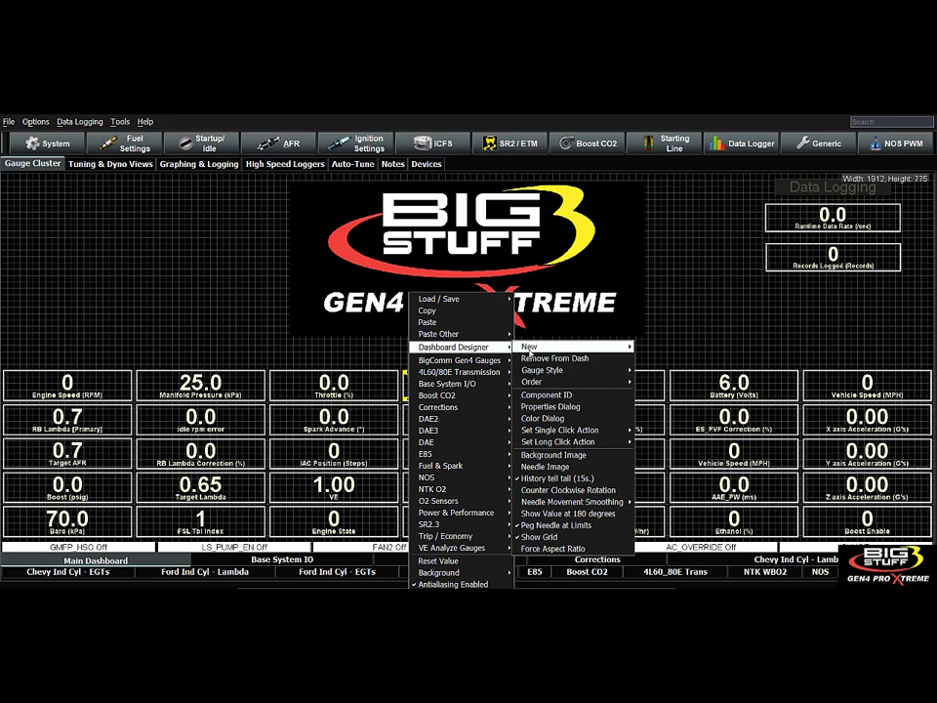
left_click(580, 411)
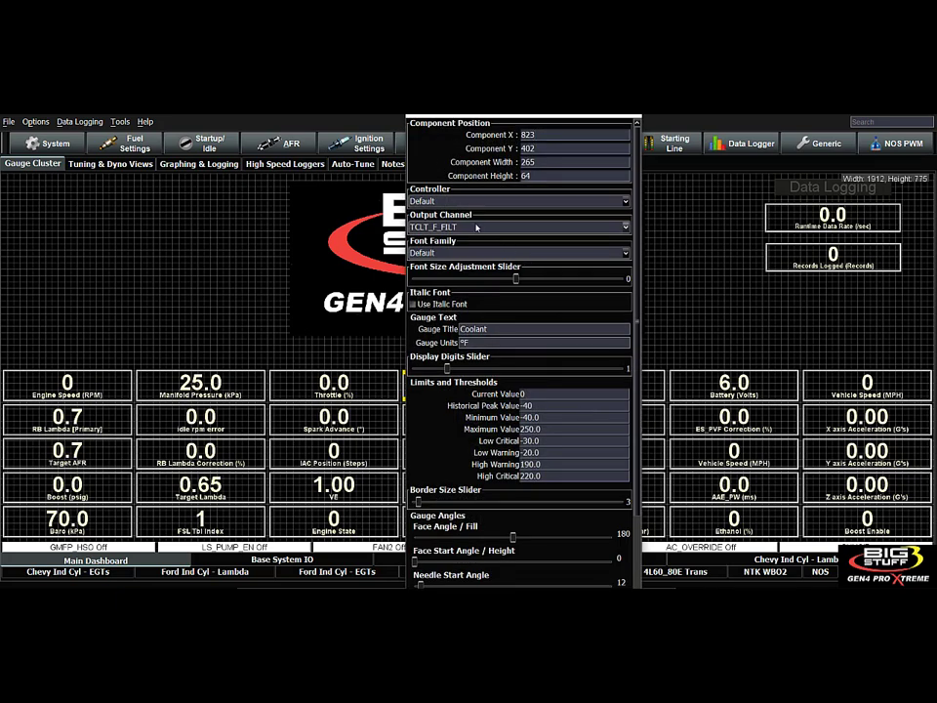
left_click(476, 228)
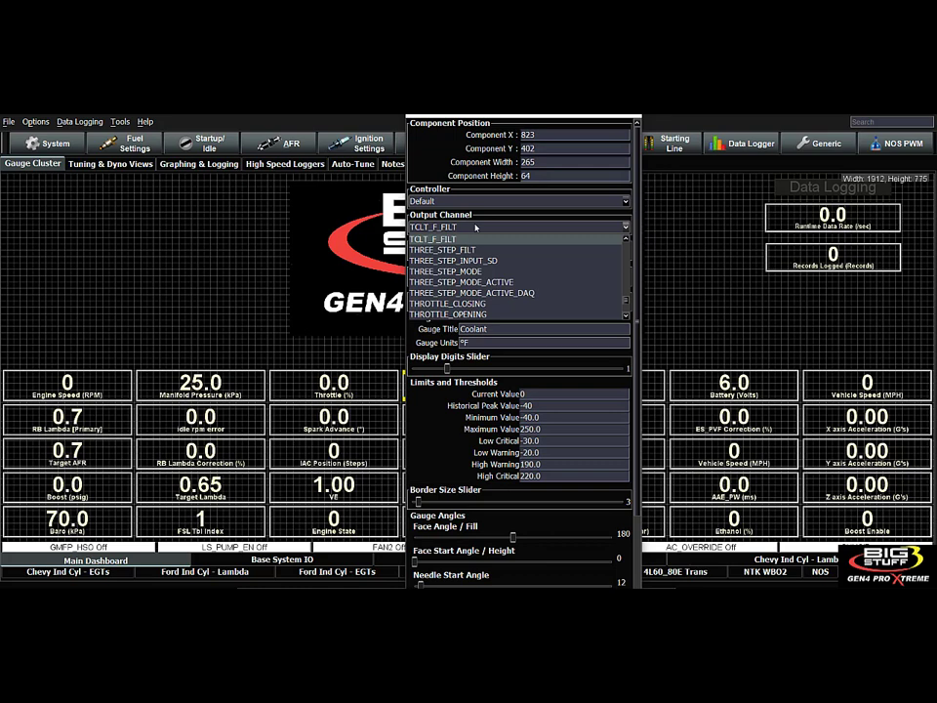
left_click(467, 236)
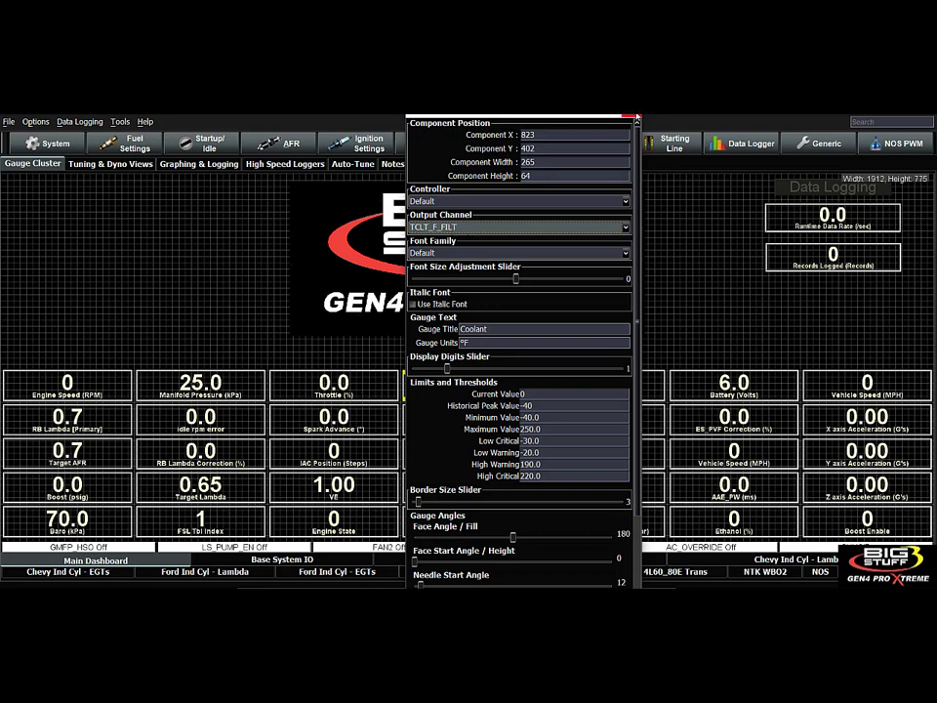
left_click(635, 116)
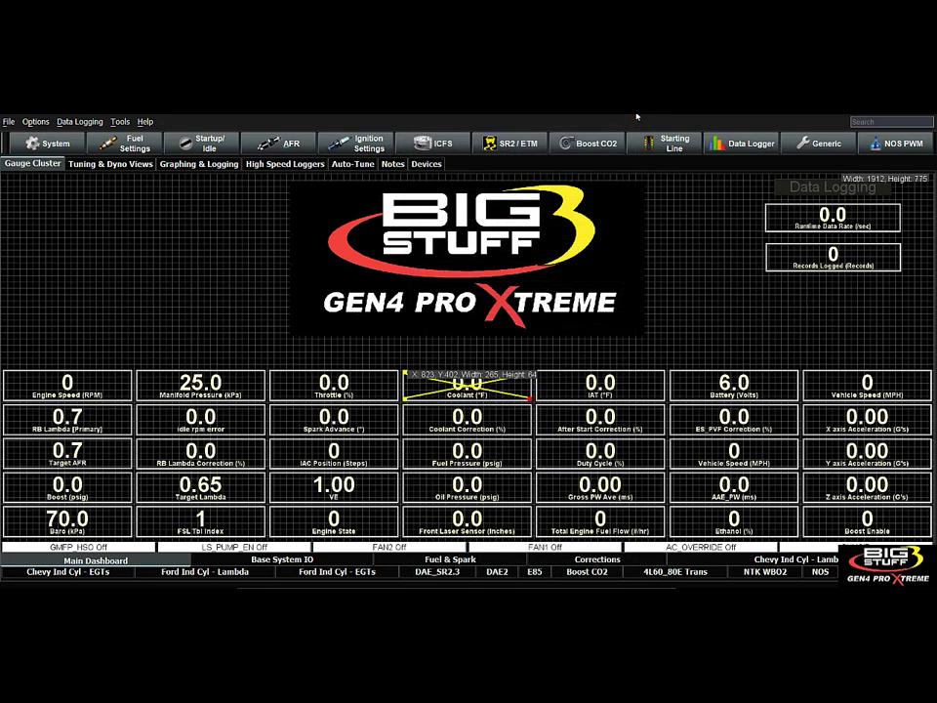
Inspect the output channel of the Vehicle Speed gauge beside Duty Cycle in its properties, and close them.
left_click(702, 461)
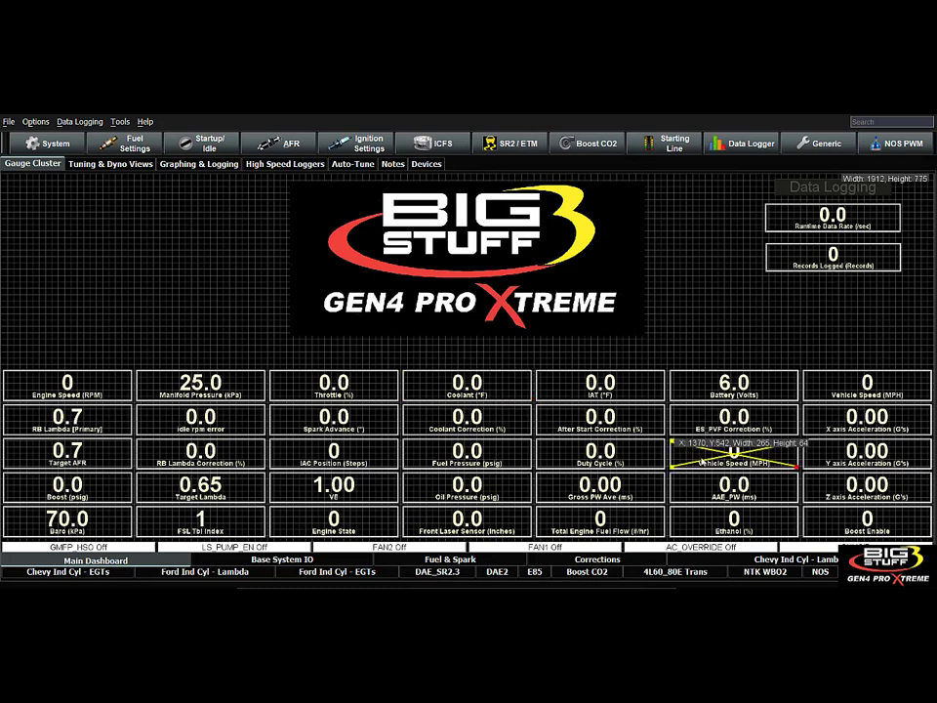
right_click(686, 454)
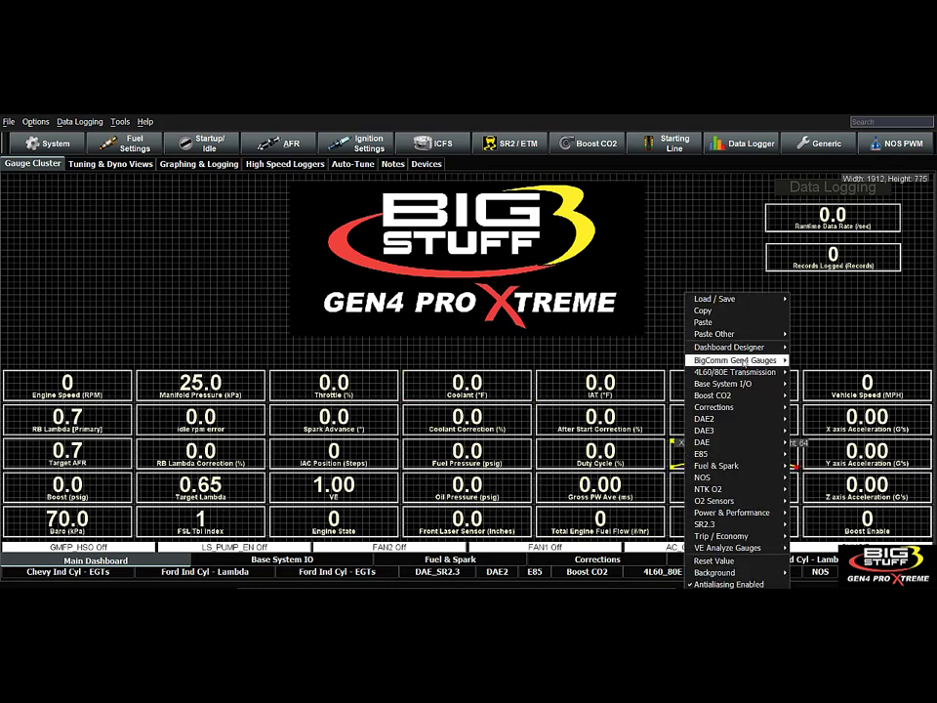
mouse_move(732, 346)
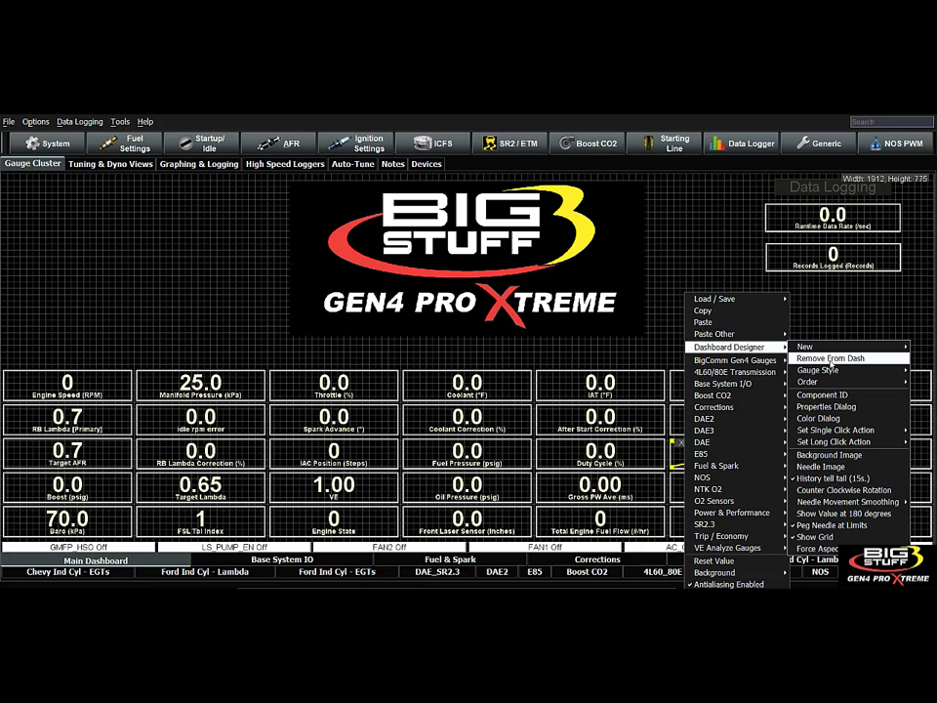
left_click(825, 406)
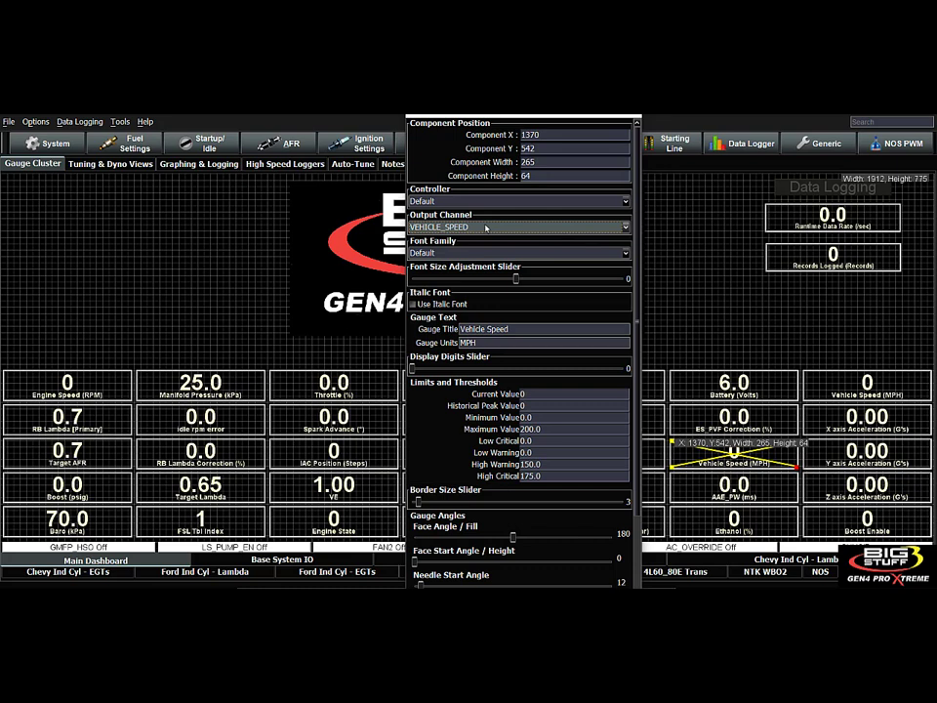
left_click(635, 117)
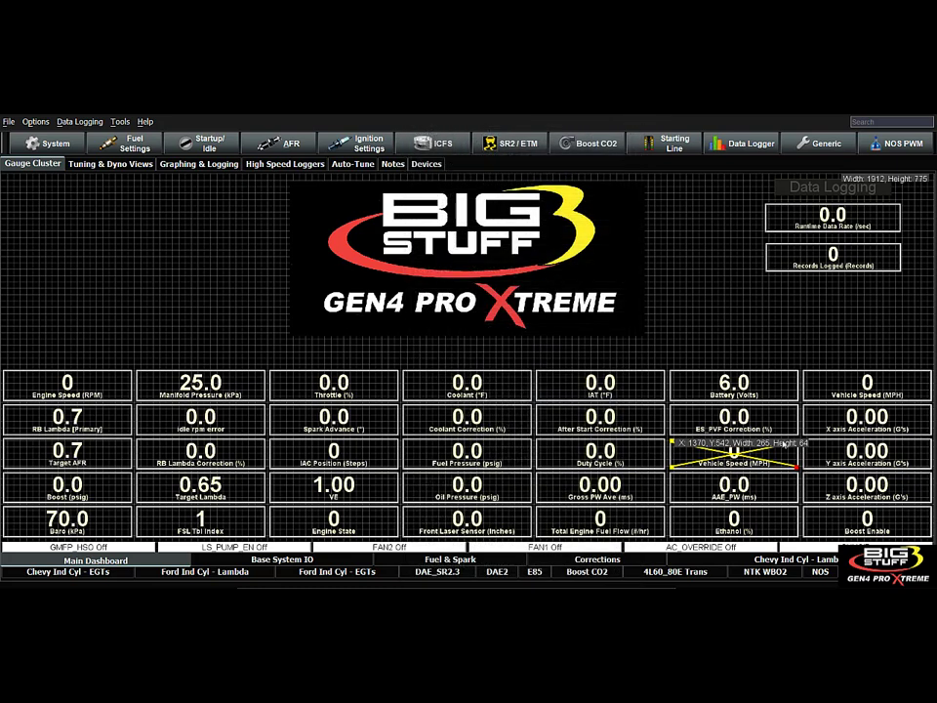
Look up the output channel behind the Gross PW Ave gauge in its properties, and close them.
left_click(571, 493)
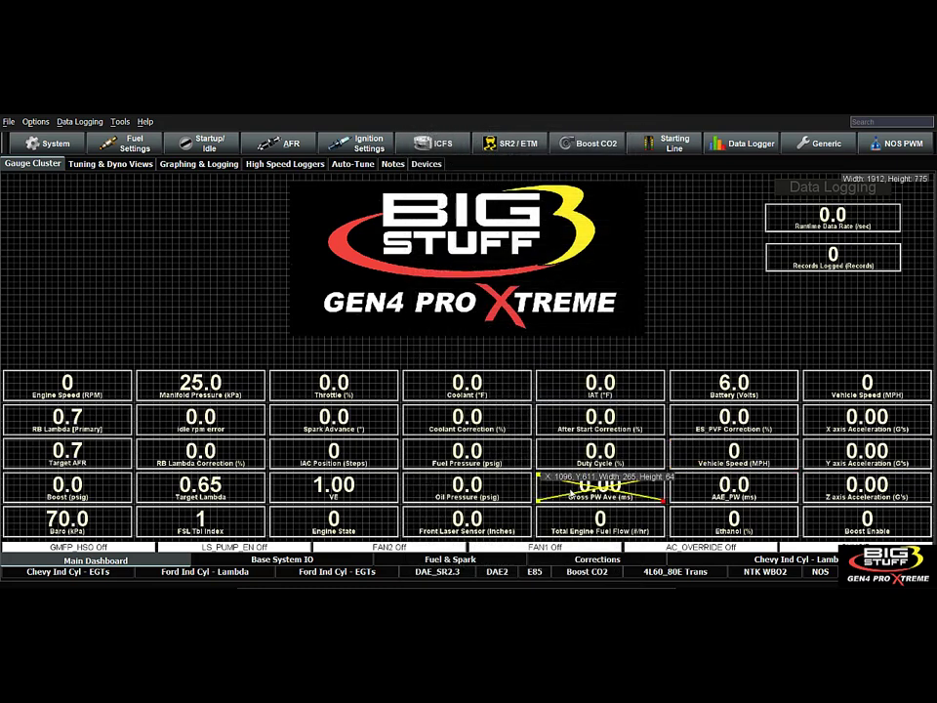
right_click(550, 488)
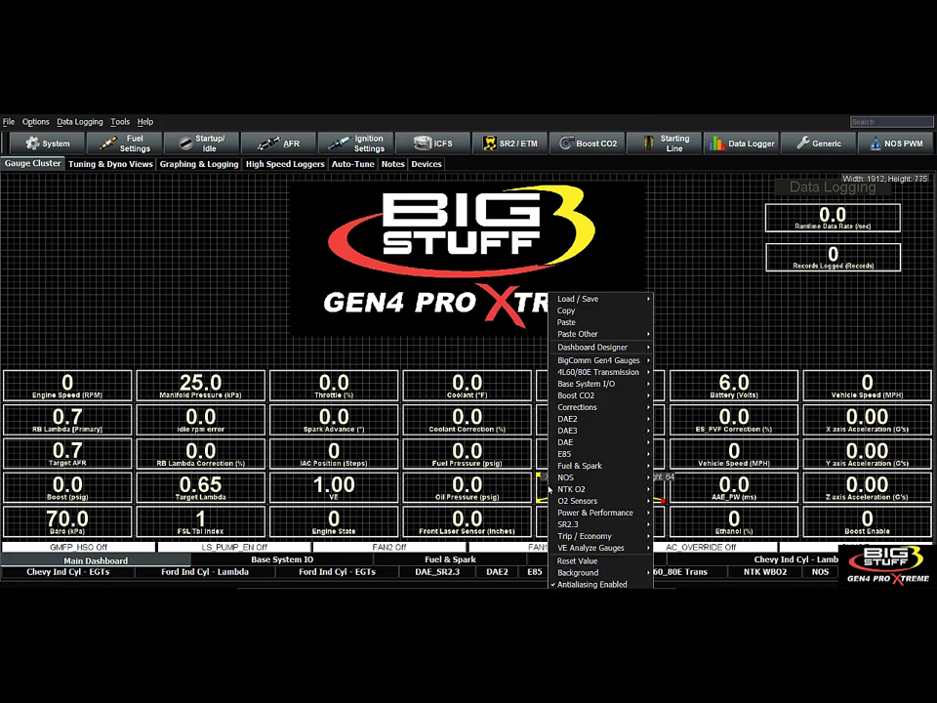
mouse_move(591, 347)
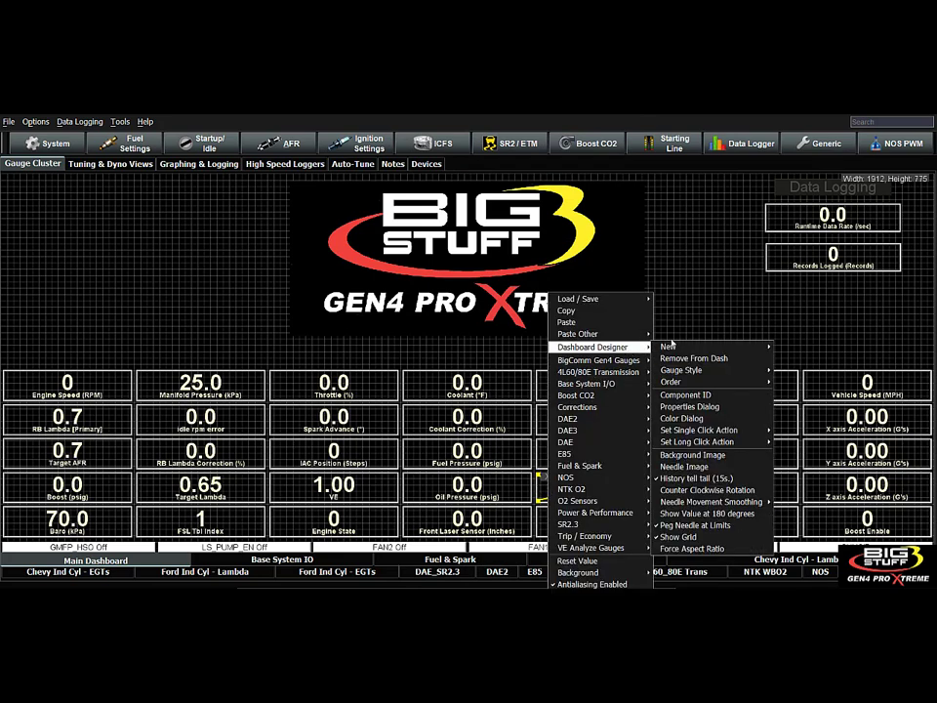
left_click(689, 406)
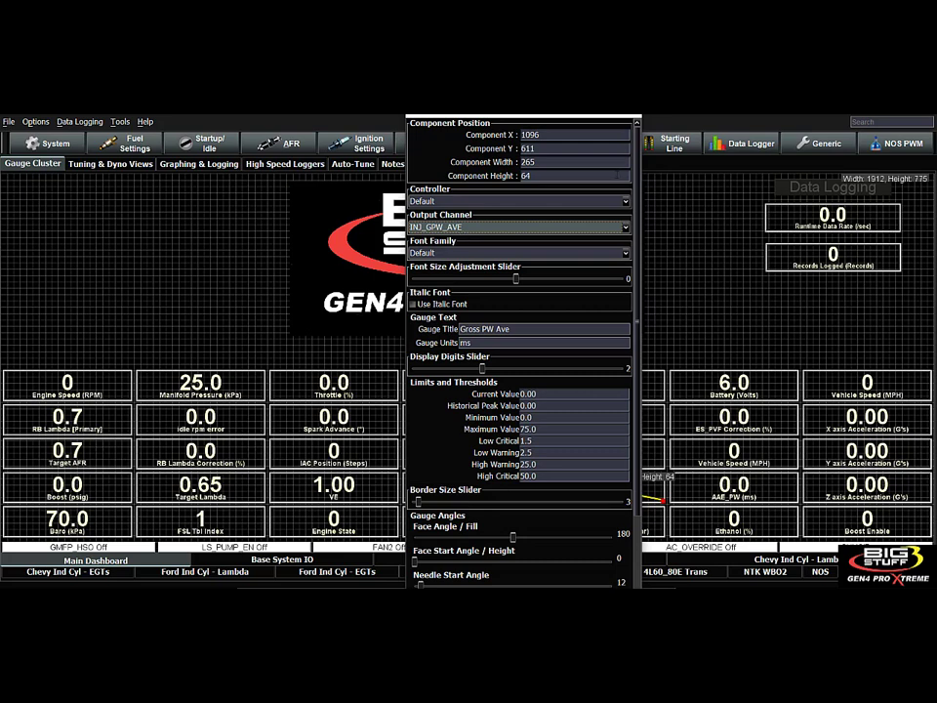
left_click(635, 118)
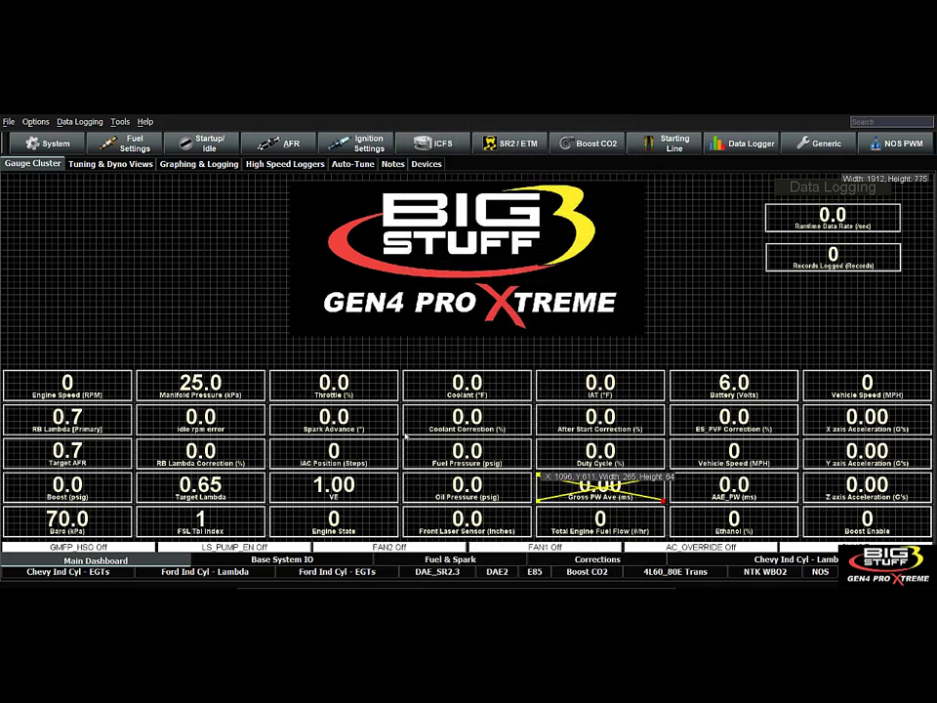
Turn off Designer Mode on the Main Dashboard.
right_click(413, 448)
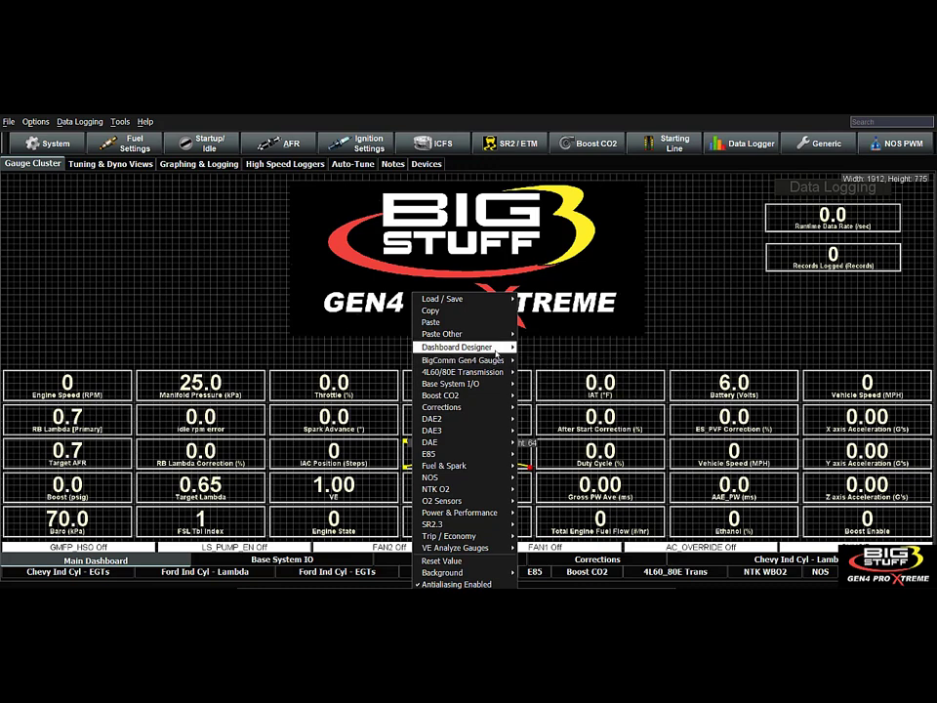
mouse_move(498, 349)
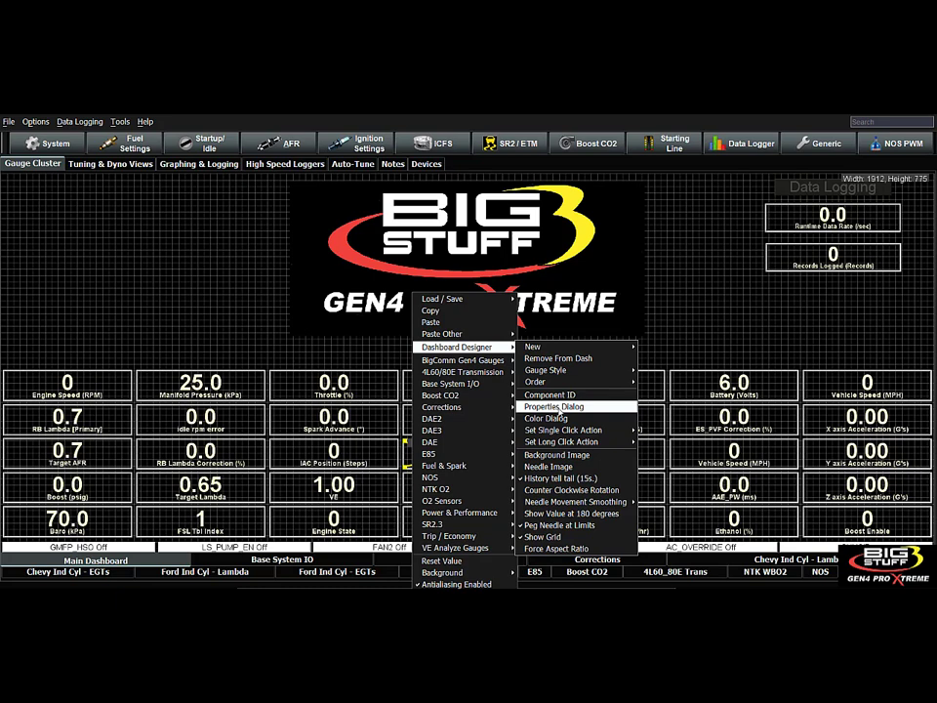
left_click(215, 301)
right_click(164, 306)
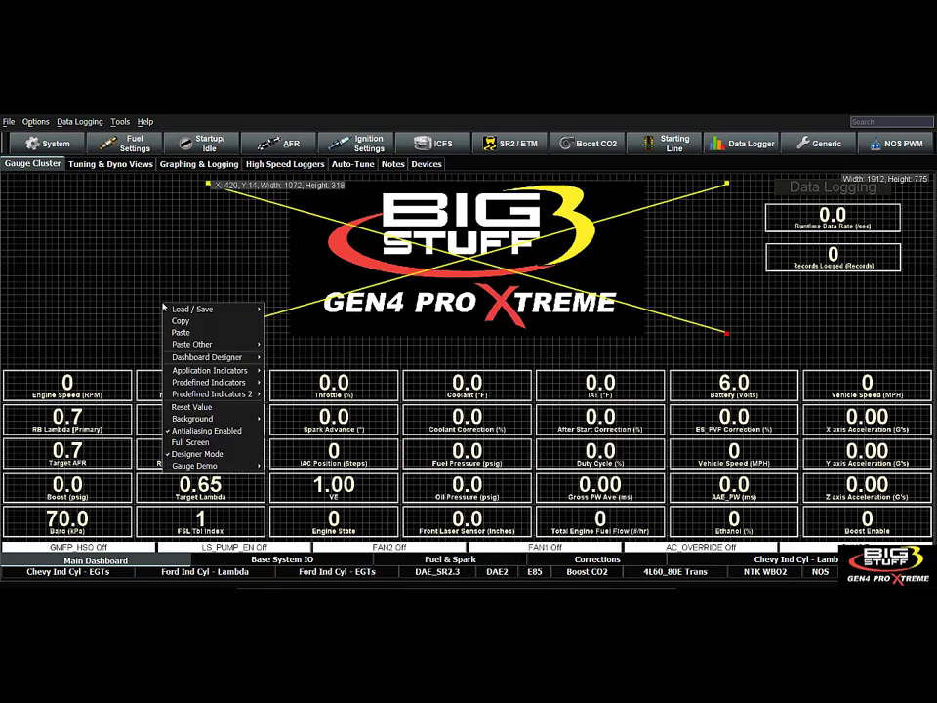
left_click(195, 454)
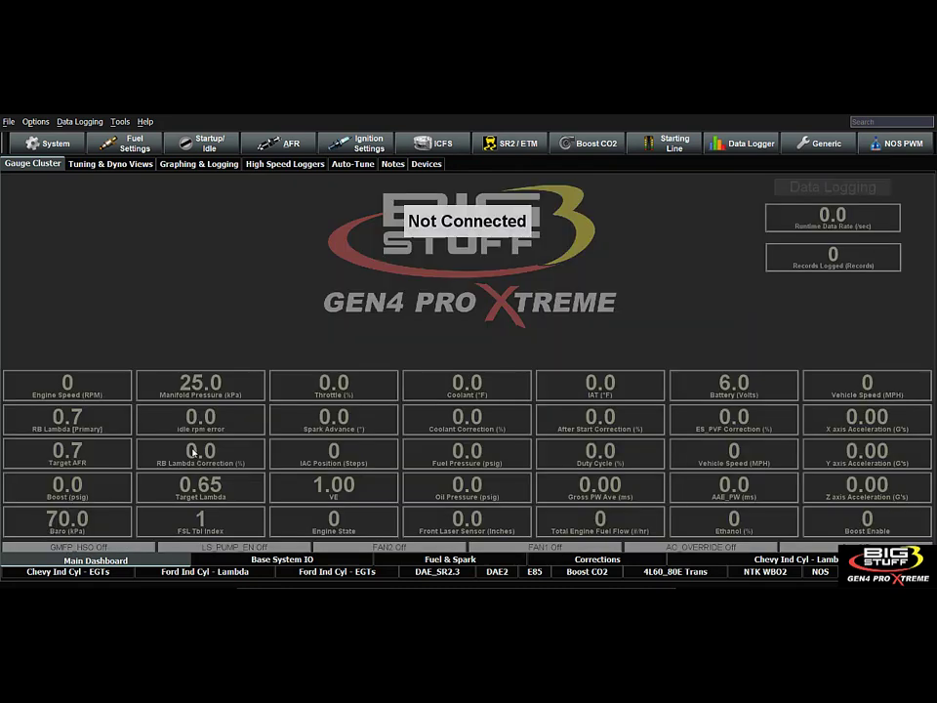
Open Generic 1D Lambda Curve 1, review its lambda additive values against coolant temperature, and close it.
left_click(820, 144)
mouse_move(811, 235)
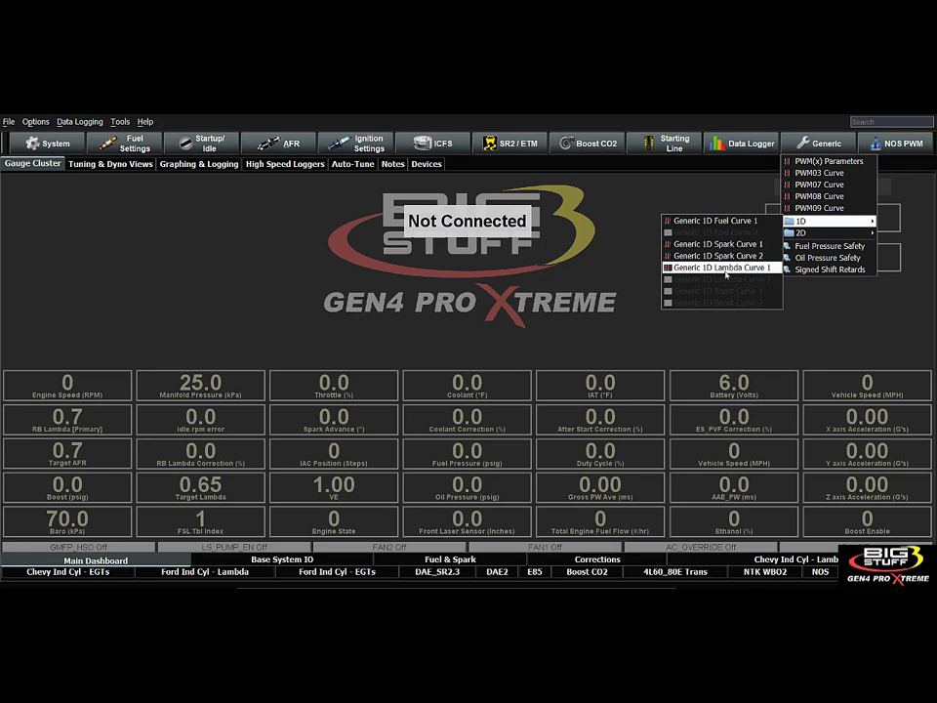
left_click(727, 275)
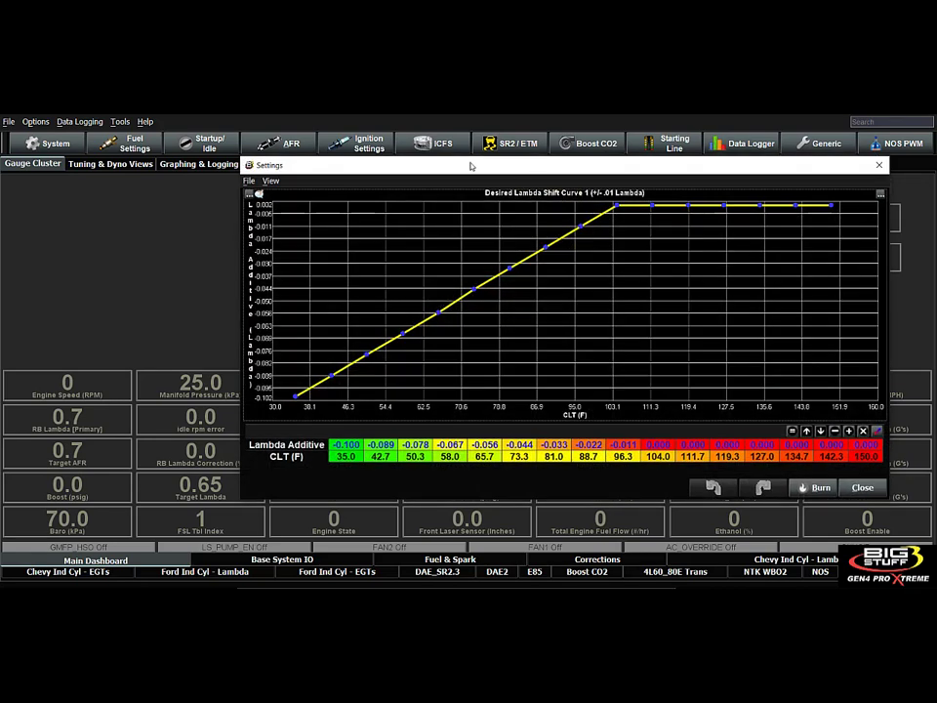
left_click_drag(470, 166, 385, 157)
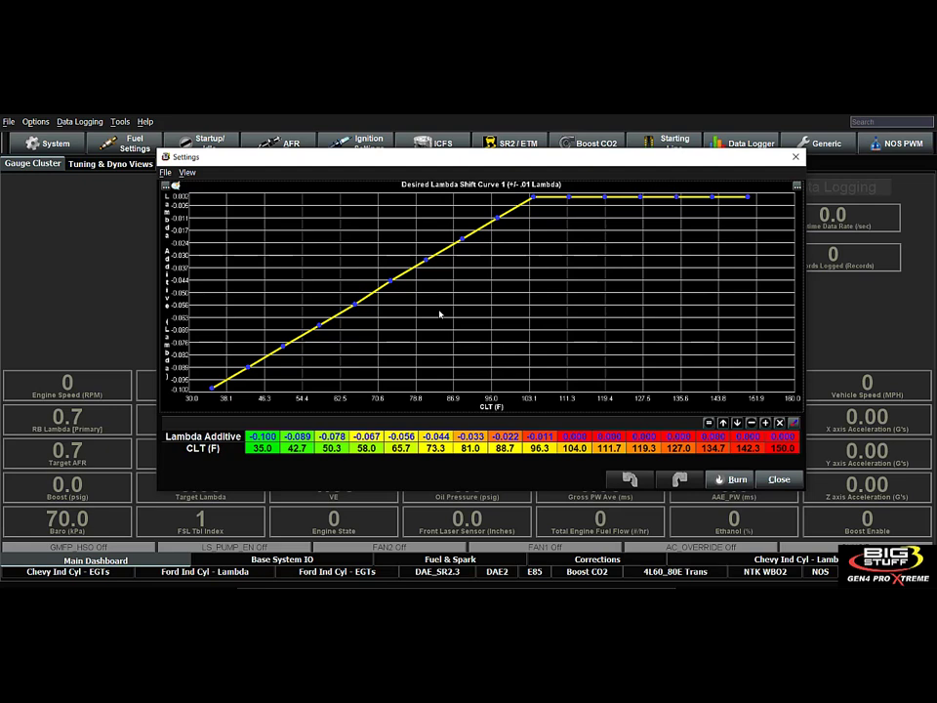
left_click(778, 479)
Review the activation conditions of Generic 1D Lambda Curve 1 in the Generic Port Editor, and close it.
left_click(49, 143)
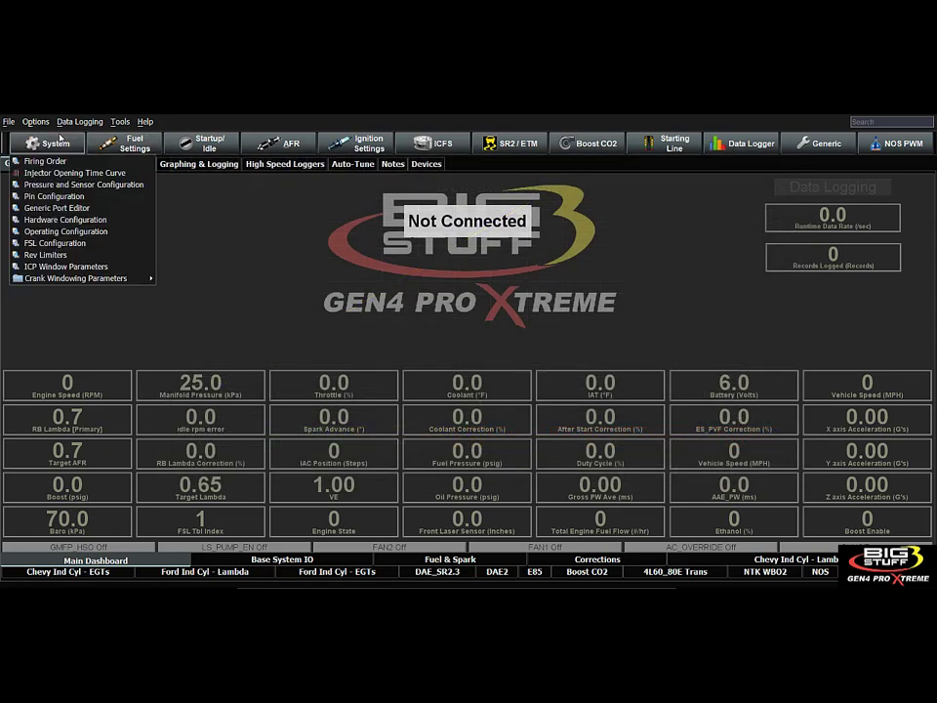
left_click(56, 208)
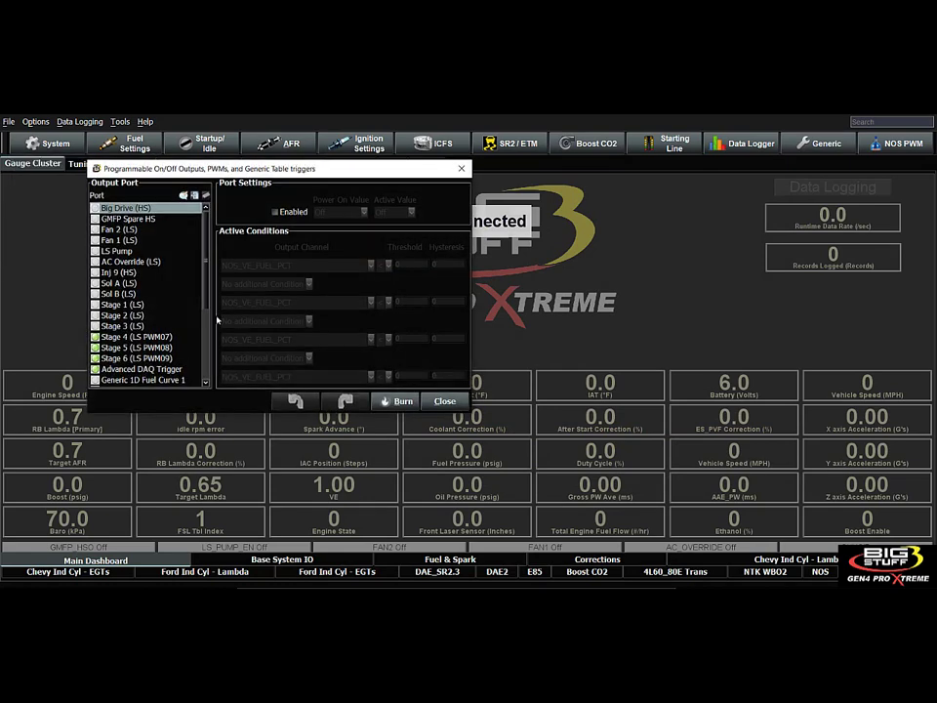
scroll(206, 339, "down", 4)
left_click(146, 295)
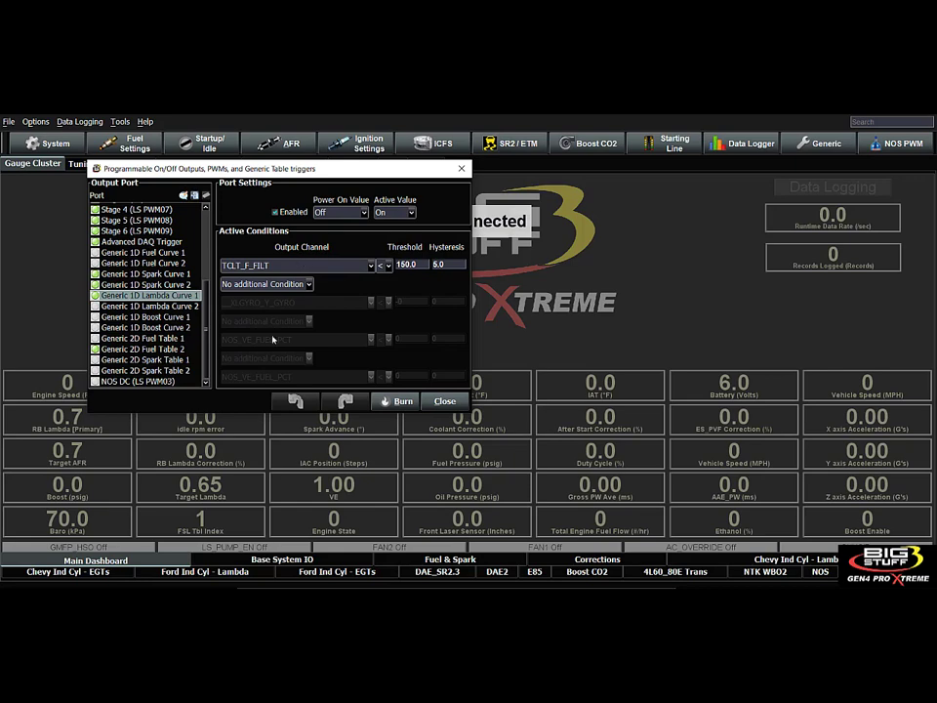
left_click(435, 401)
left_click(262, 143)
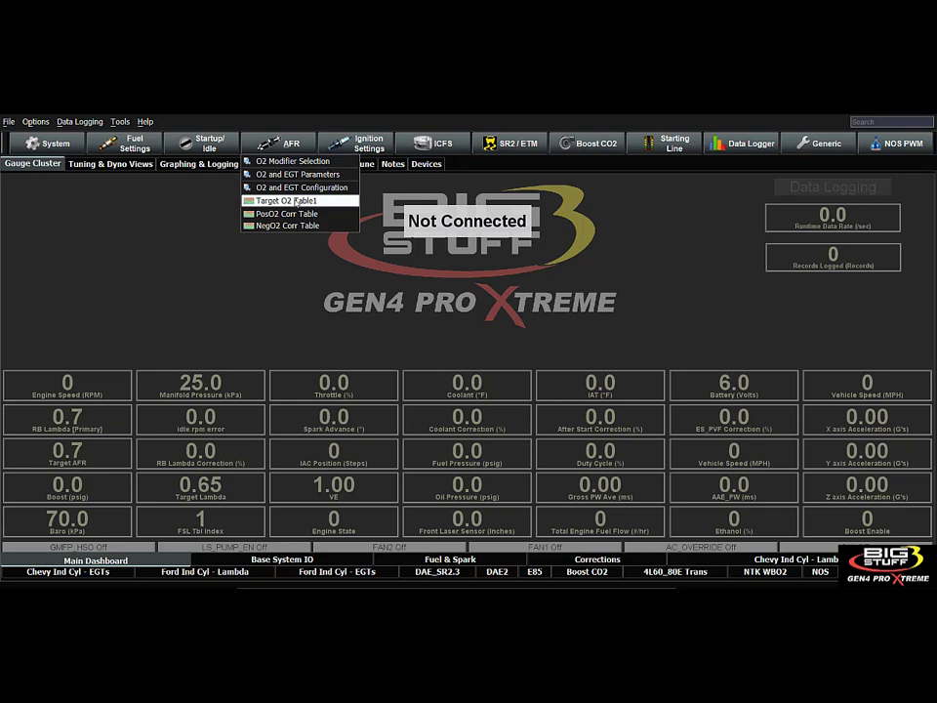
left_click(237, 288)
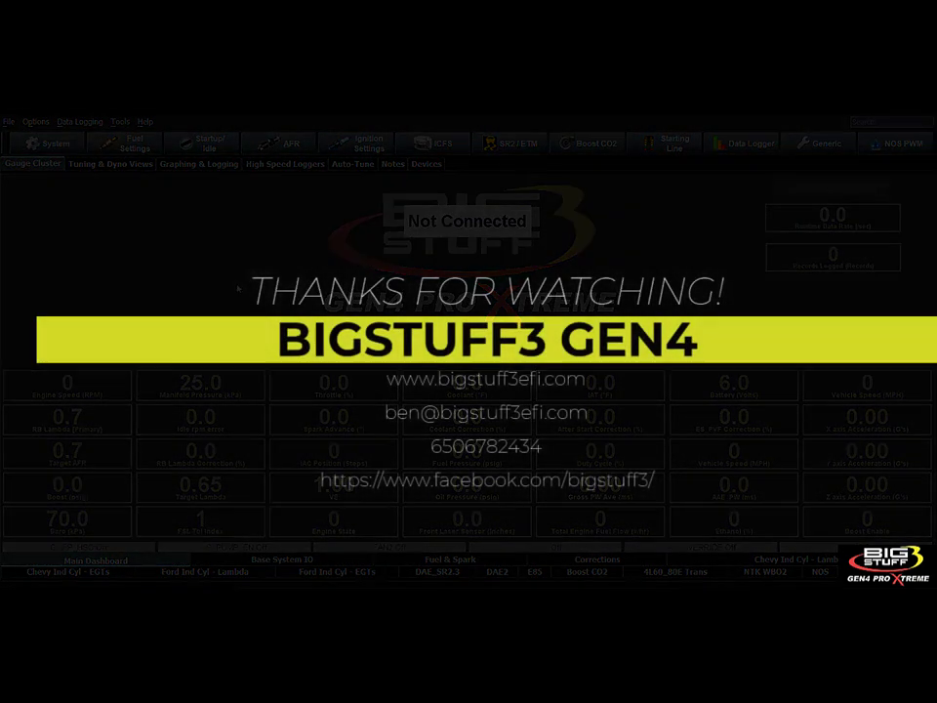